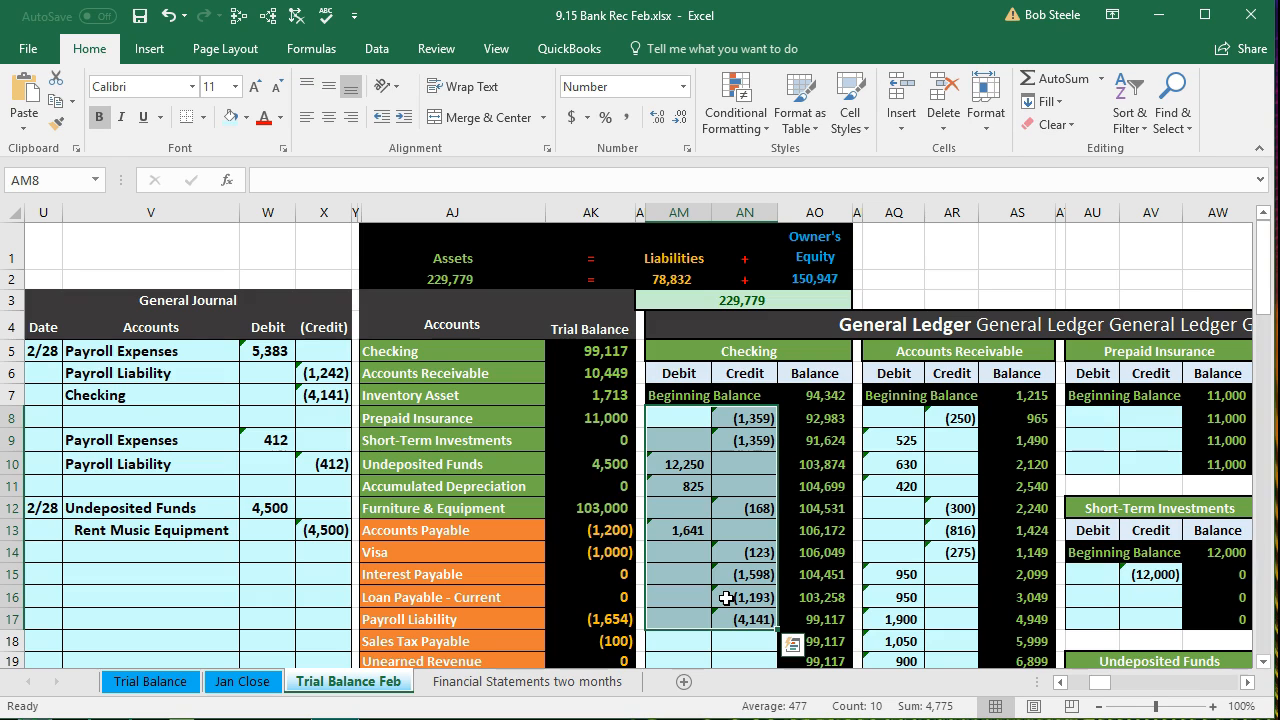
Move across the Trial Balance Feb sheet from the general ledger's Checking account to the January 31 bank reconciliation
click(667, 421)
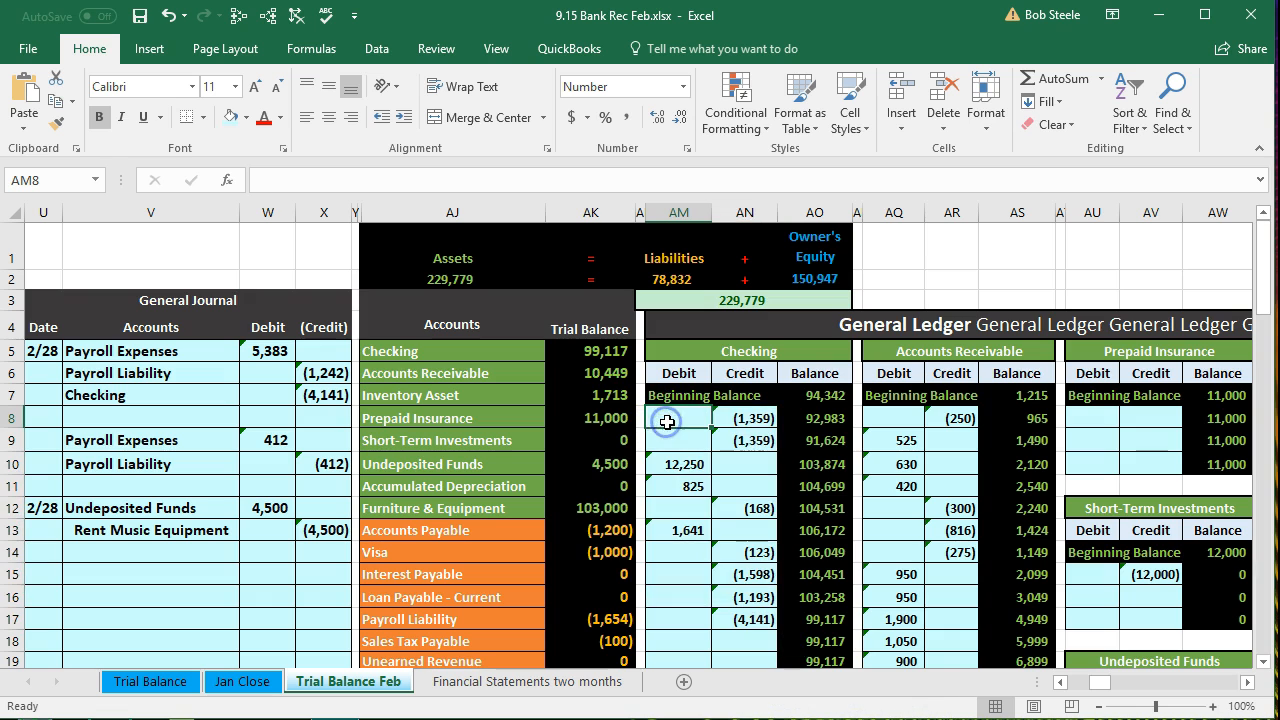
key(Right)
key(Right)
key(Right)
key(Right)
key(Right)
key(Right)
key(Right)
key(Right)
key(Right)
key(Right)
key(Right)
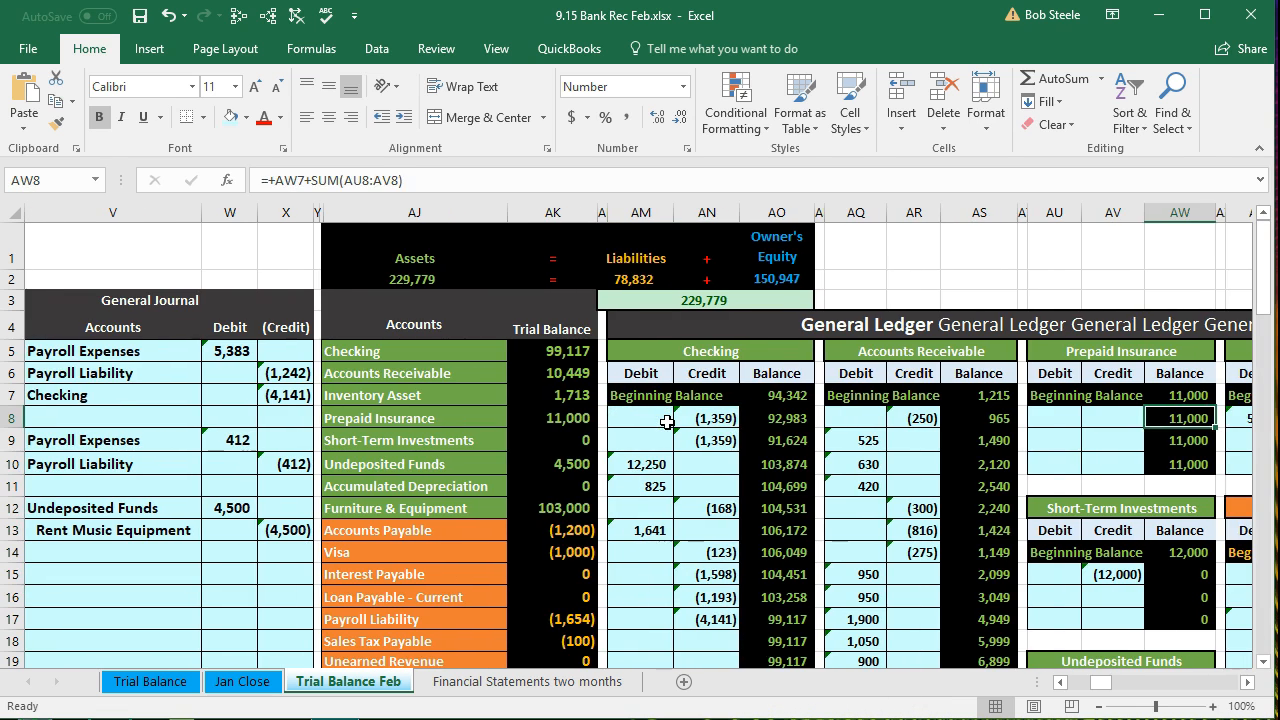
key(Right)
key(Right)
key(Right)
key(Right)
key(Right)
key(Right)
key(Right)
key(Right)
key(Right)
key(Right)
key(Right)
key(Right)
key(Right)
key(Right)
key(Right)
key(Right)
key(Right)
key(Right)
key(Right)
key(Right)
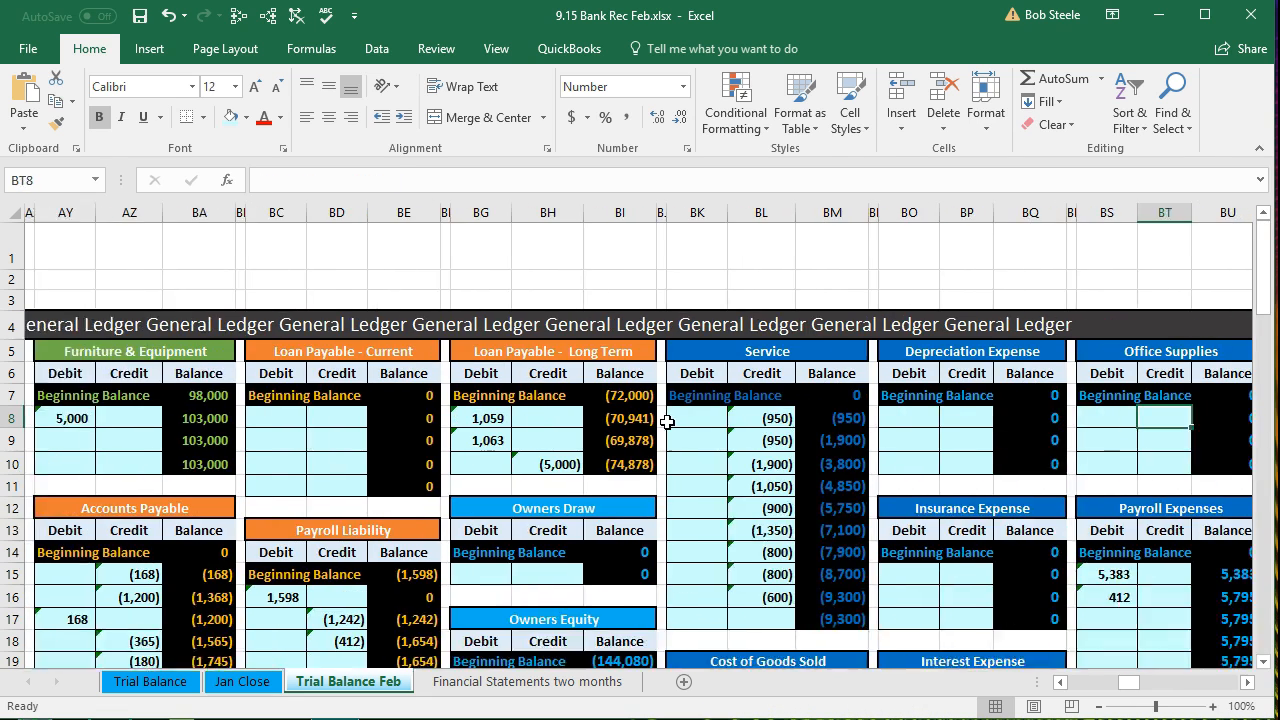
key(Right)
key(Right)
key(Right)
key(Right)
key(Right)
key(Right)
key(Right)
key(Right)
key(Right)
key(Right)
key(Right)
key(Right)
key(Right)
key(Right)
key(Right)
key(Right)
key(Right)
key(Right)
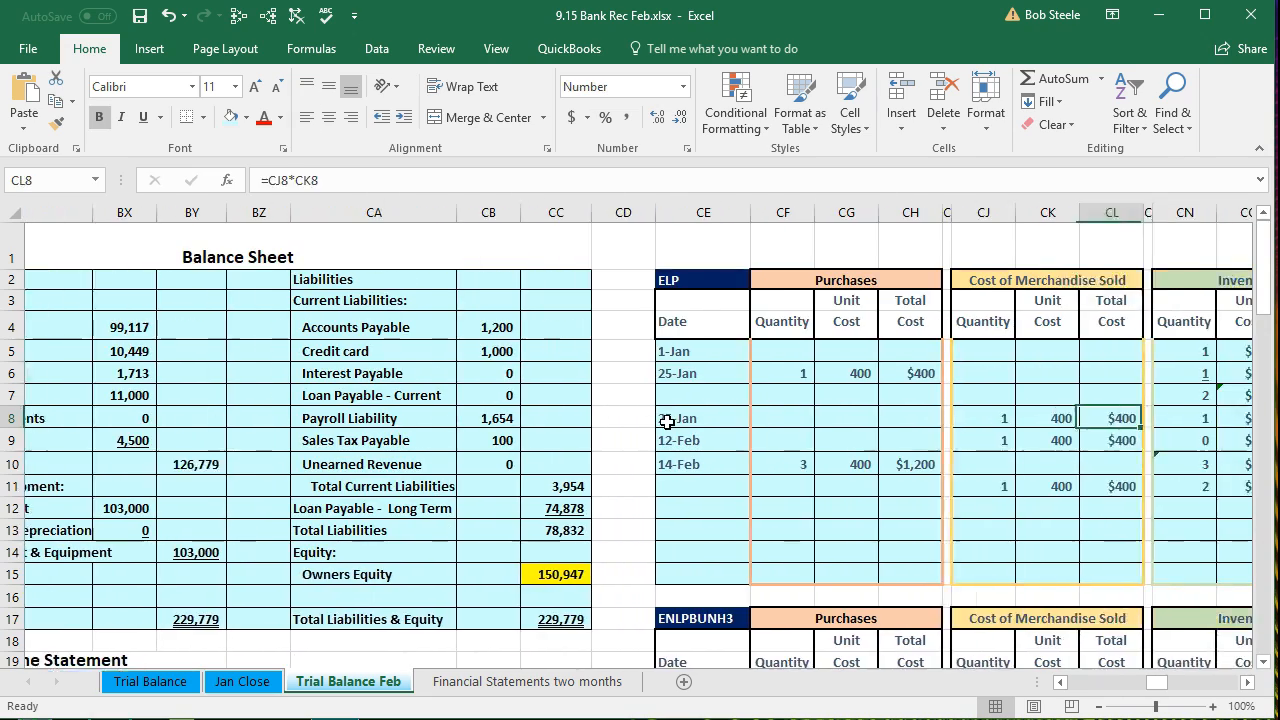
key(Right)
key(Right)
key(Right)
key(Right)
key(Right)
key(Right)
key(Right)
key(Right)
key(Right)
key(Right)
key(Right)
key(Right)
key(Right)
key(Right)
key(Right)
key(Right)
key(Right)
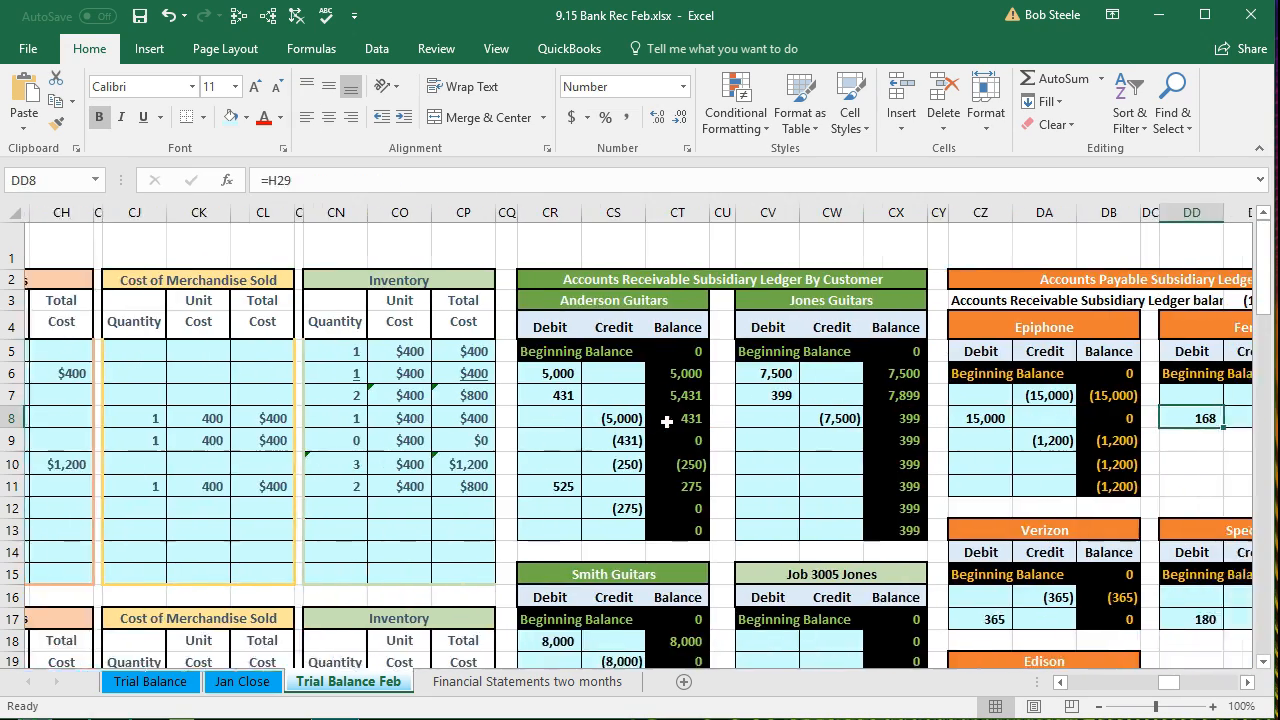
key(Right)
key(Right)
key(Right)
key(Right)
key(Right)
key(Right)
key(Right)
key(Right)
key(Right)
key(Right)
key(Right)
key(Right)
key(Right)
key(Right)
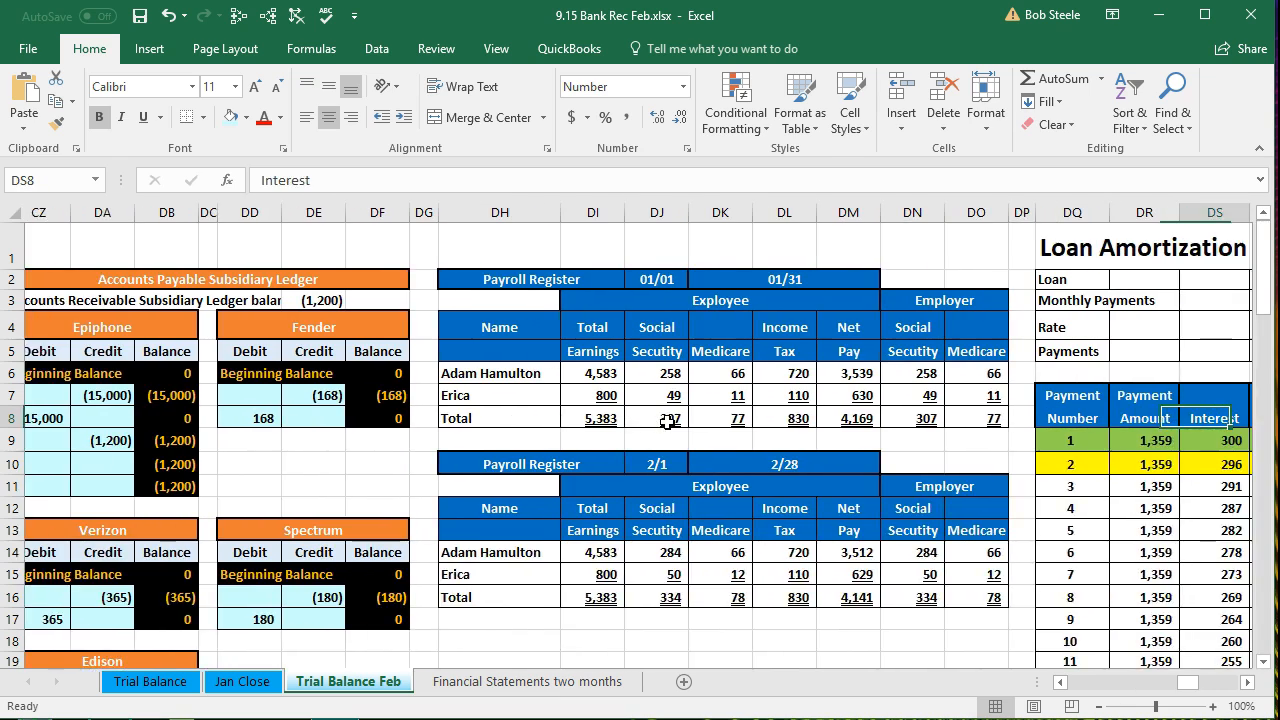
key(Right)
key(Right)
key(Right)
key(Right)
key(Right)
key(Right)
key(Right)
key(Right)
key(Right)
key(Right)
key(Right)
key(Right)
key(Right)
key(Right)
key(Right)
key(Right)
key(Right)
key(Right)
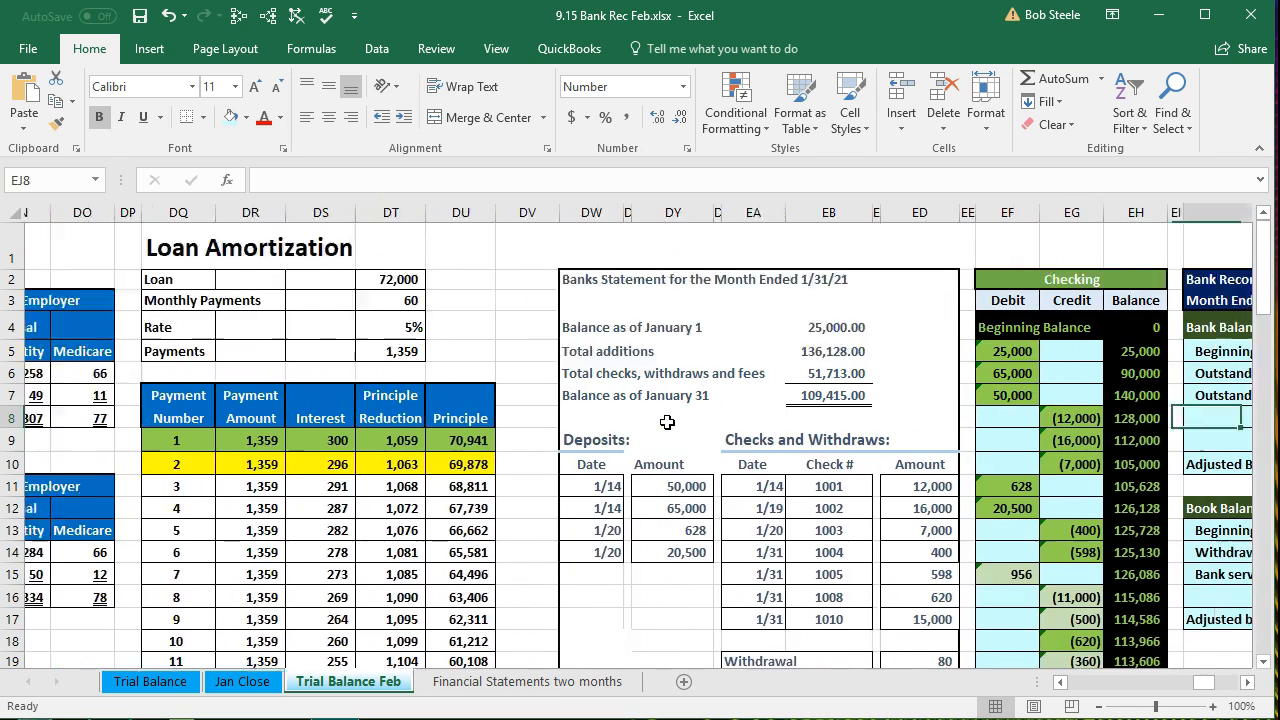
key(Right)
key(Right)
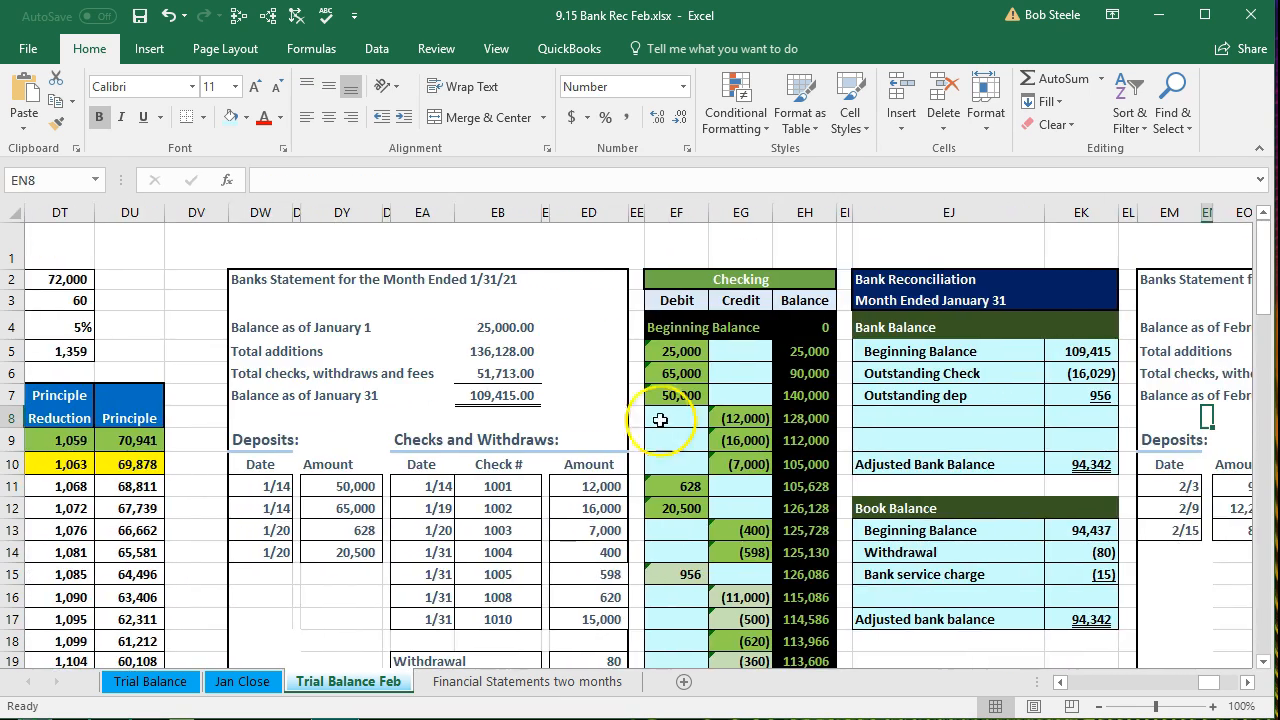
click(872, 300)
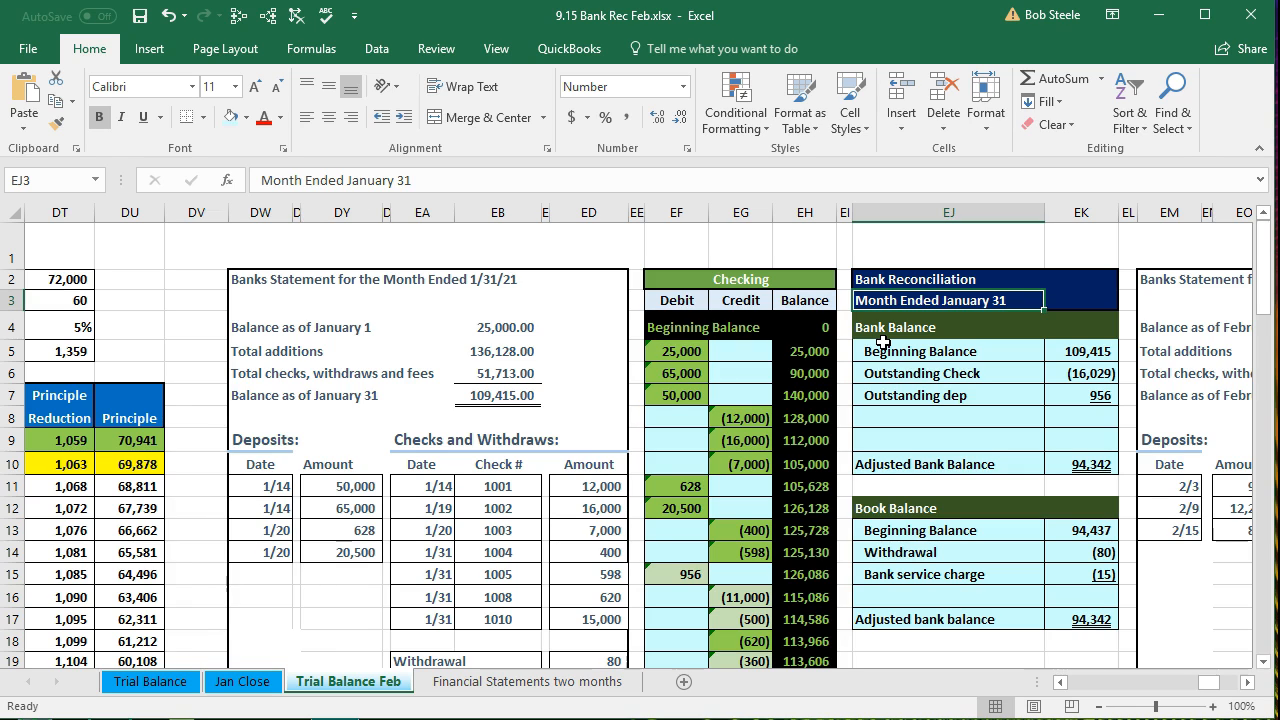
Move on to the February bank statement, the January and February checking ledgers and the blank February bank reconciliation
key(Right)
key(Right)
key(Right)
key(Right)
key(Right)
key(Right)
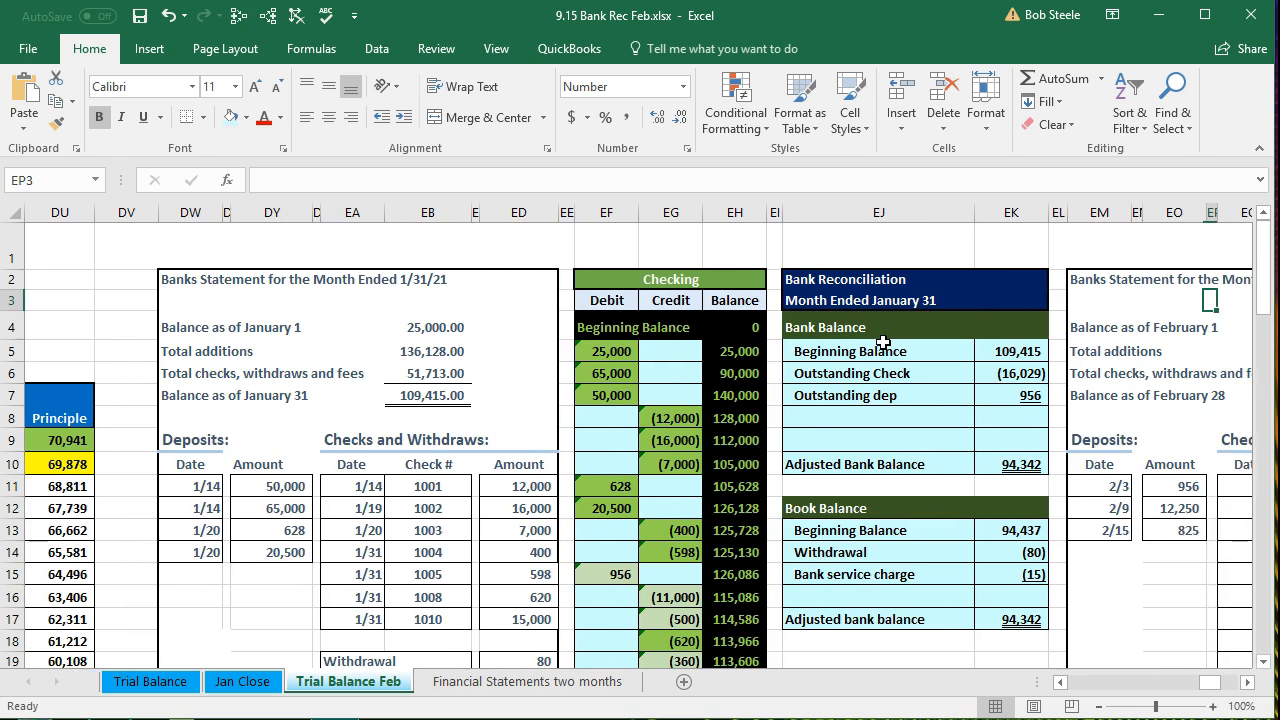
key(Right)
key(Right)
key(Right)
key(Right)
key(Right)
key(Right)
key(Right)
key(Right)
key(Right)
key(Right)
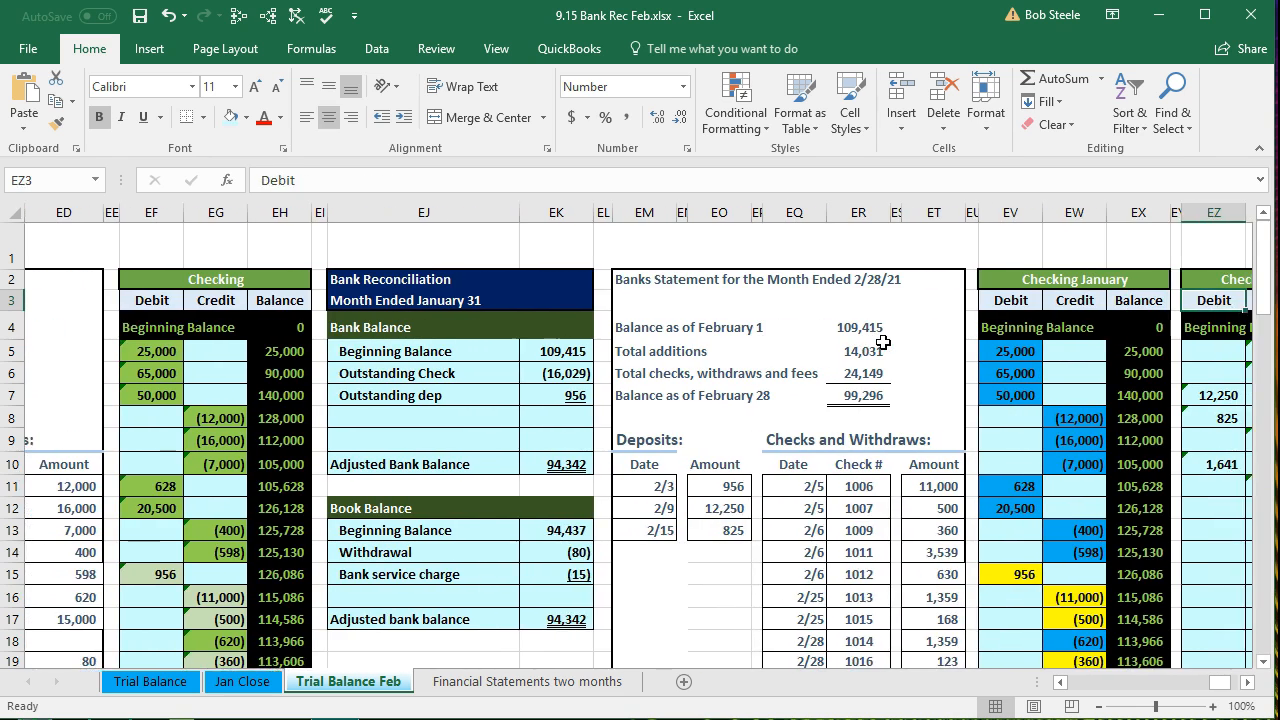
key(Right)
key(Right)
key(Right)
key(Right)
key(Right)
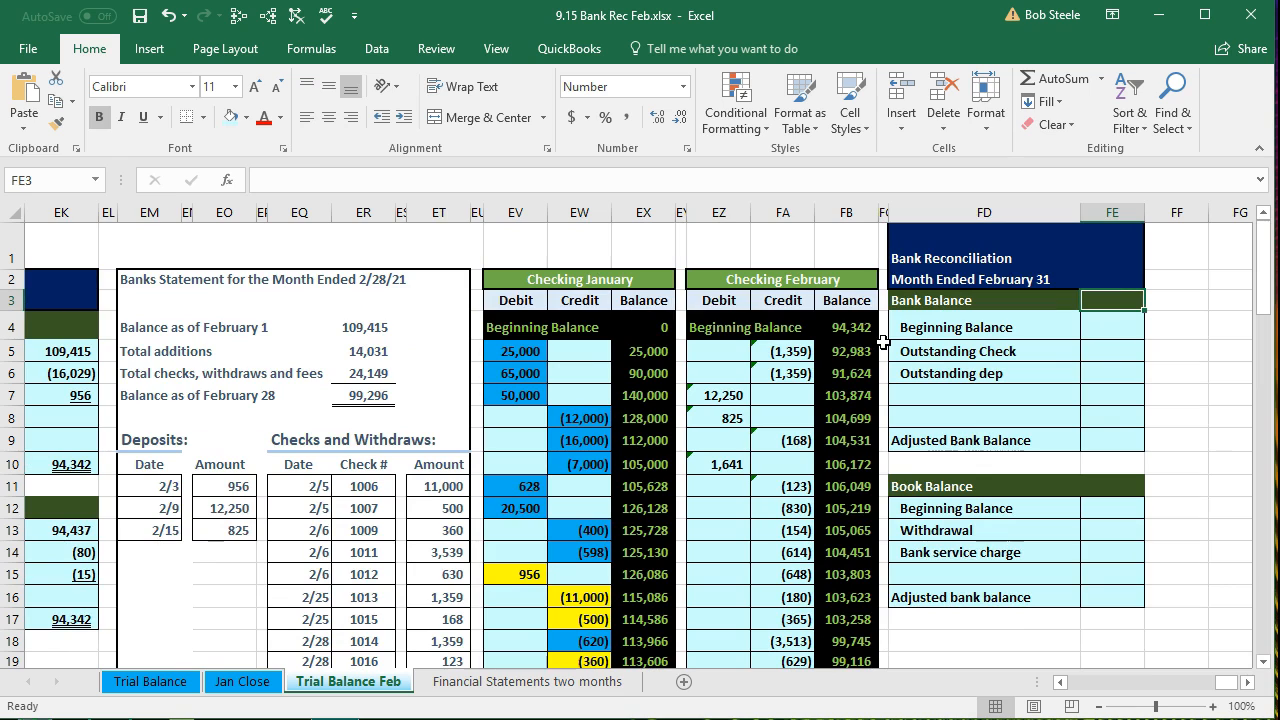
click(157, 211)
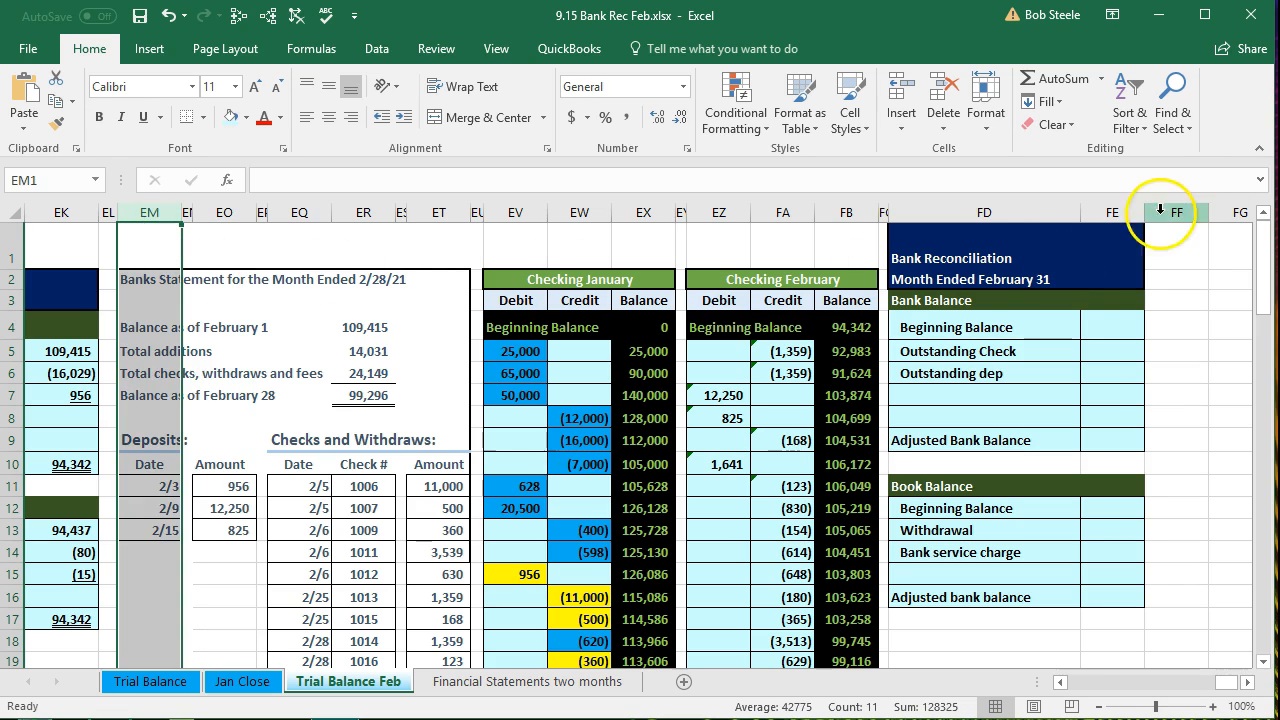
click(1112, 212)
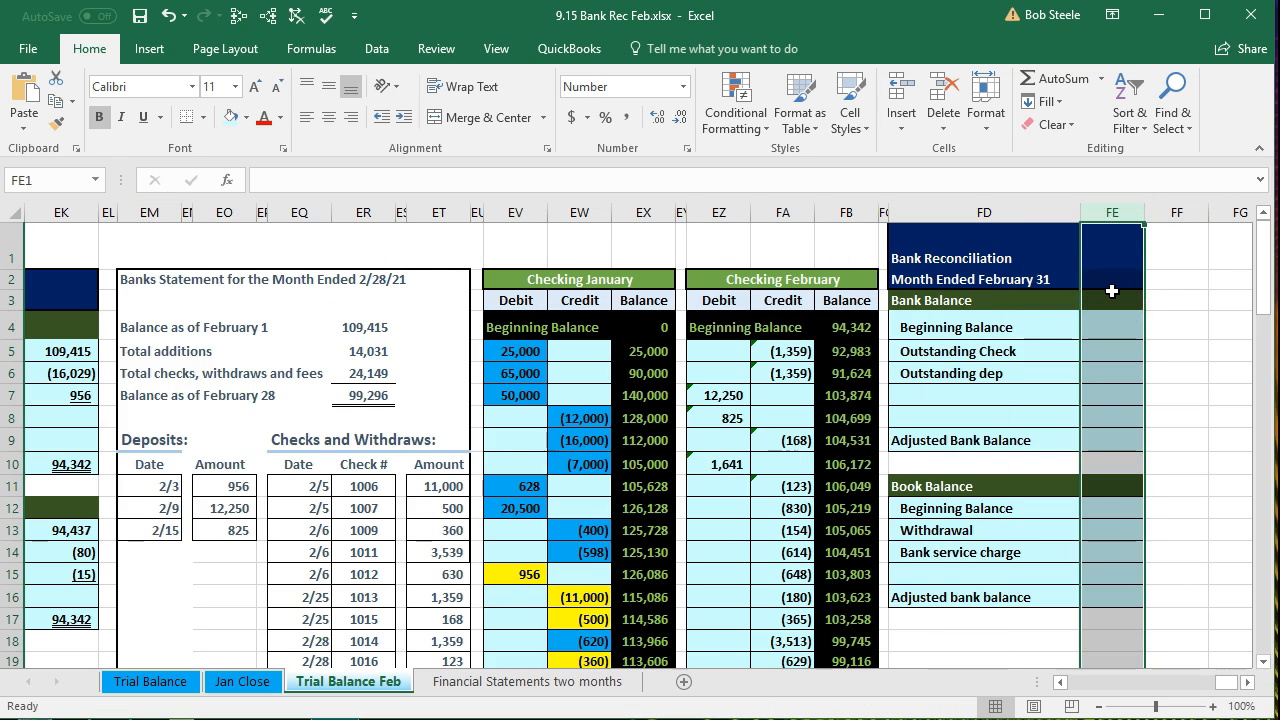
Examine the February bank statement's summary balances and trace its additions and withdrawals to the totals in row 27
click(448, 409)
scroll(448, 409, down, 1)
scroll(448, 409, up, 1)
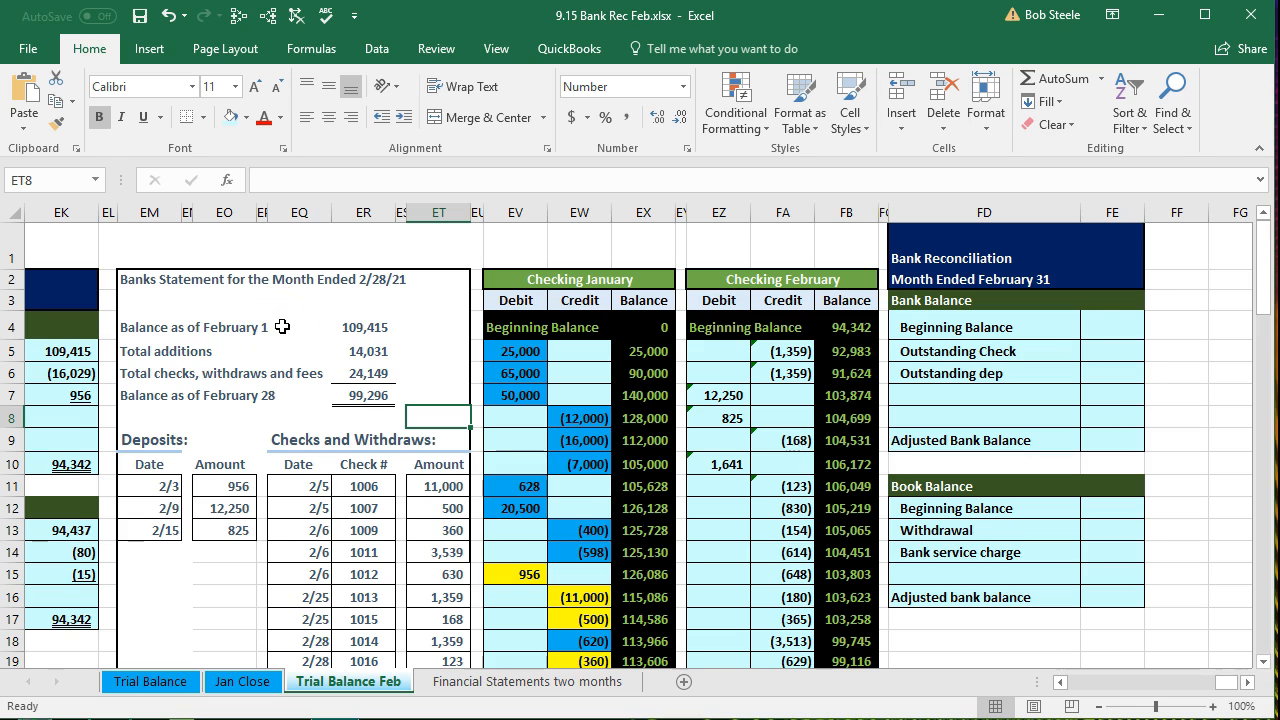
click(360, 330)
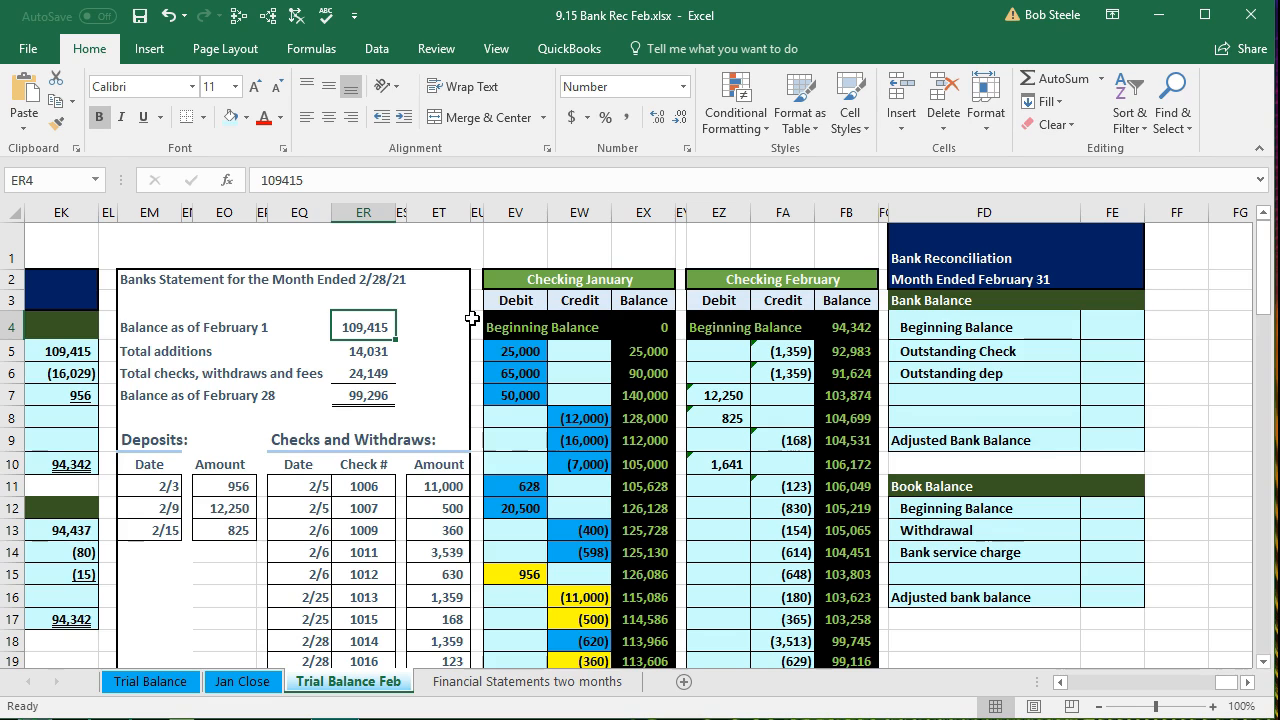
key(Down)
key(Down)
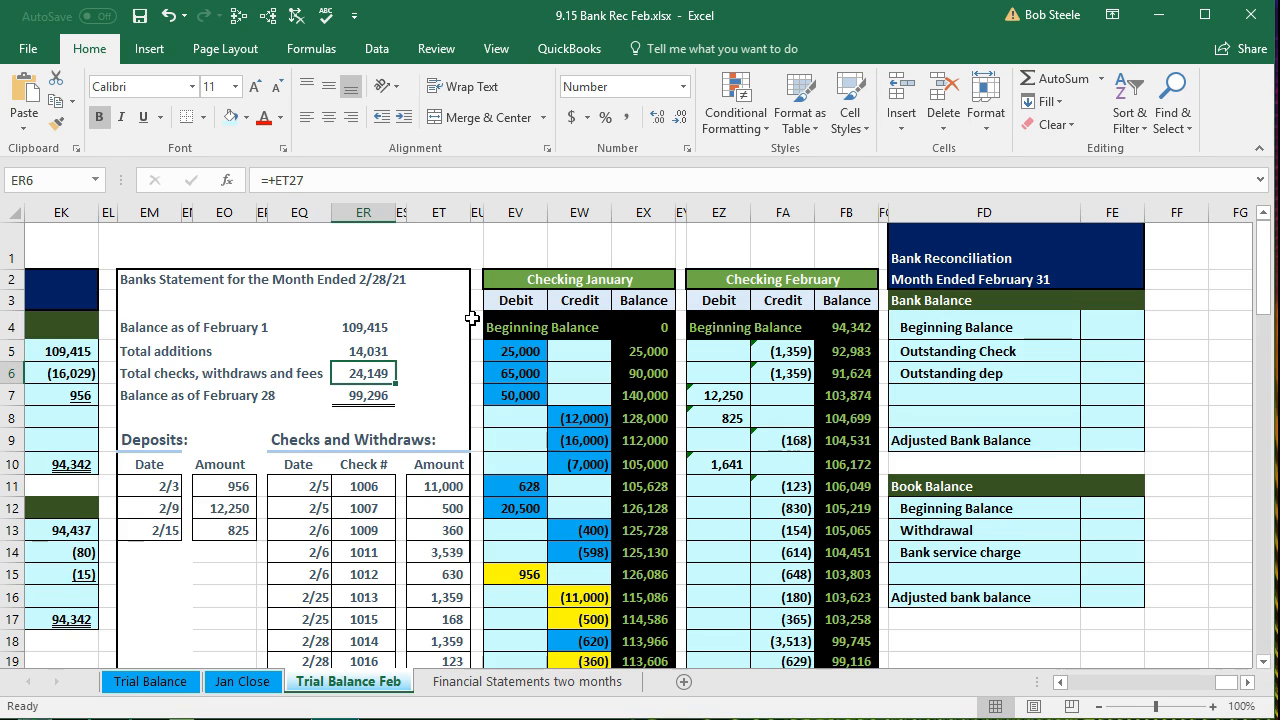
key(Down)
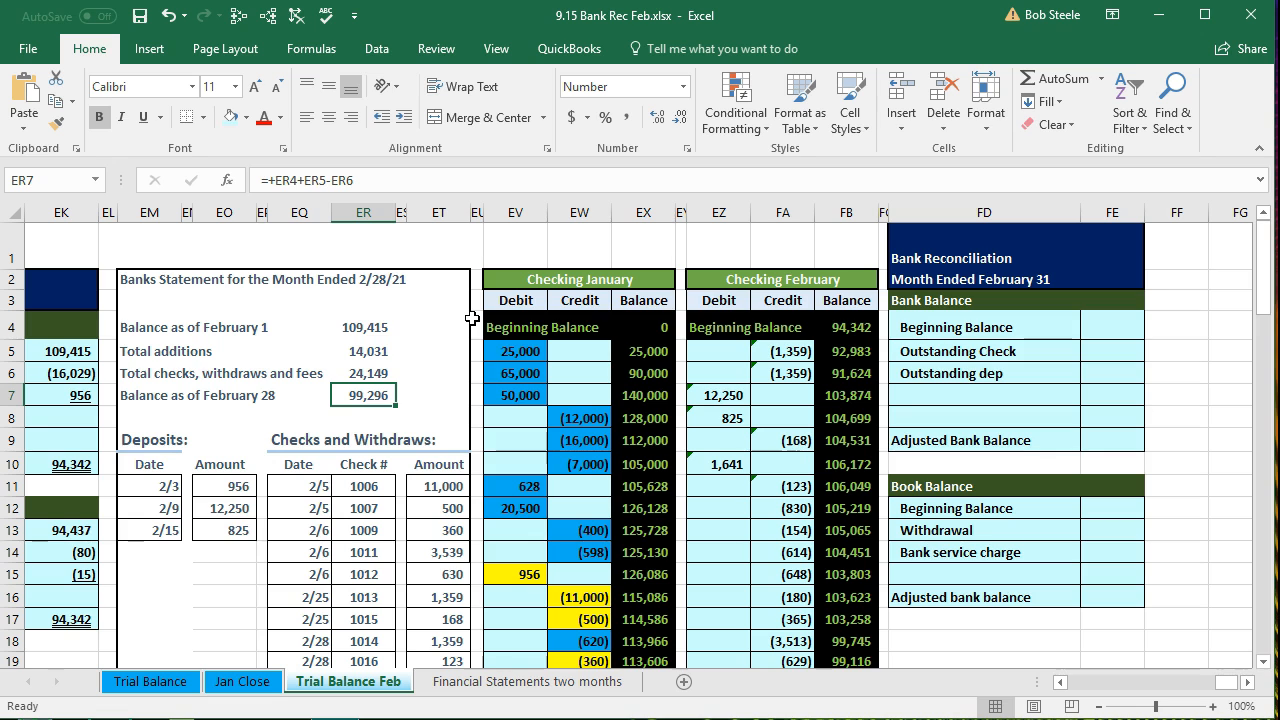
click(375, 351)
click(378, 373)
scroll(307, 486, down, 3)
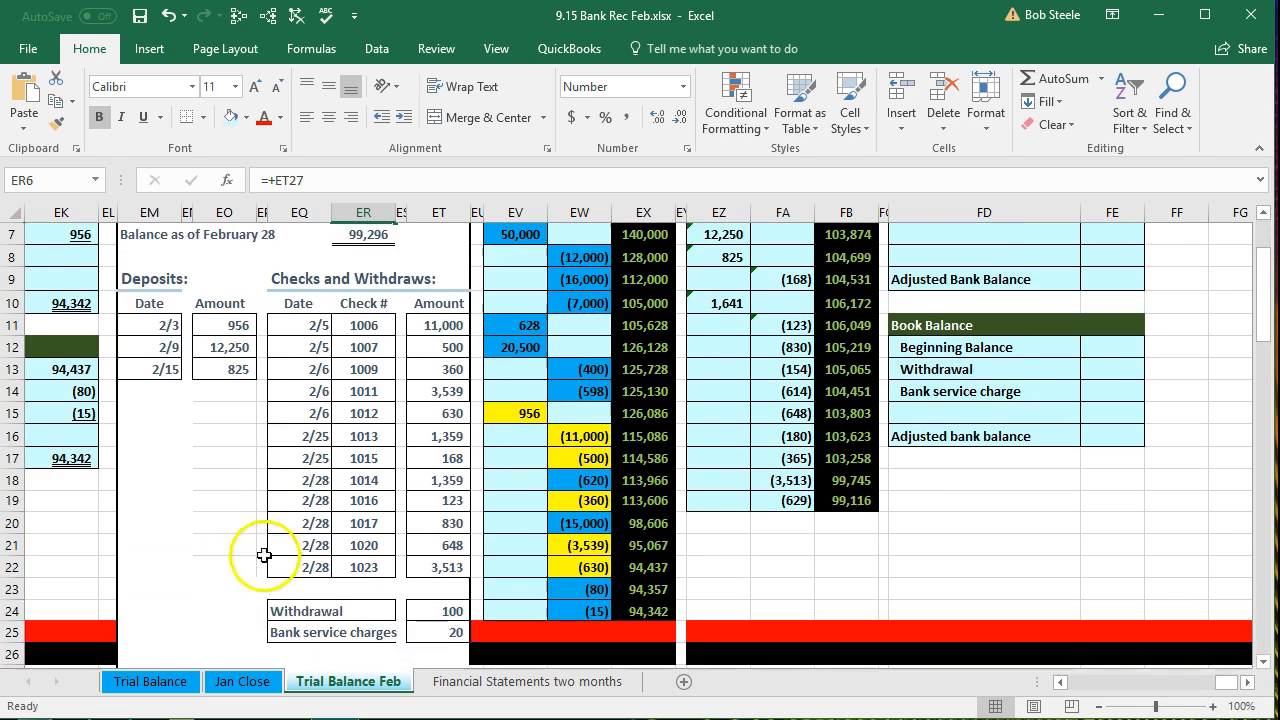
click(233, 607)
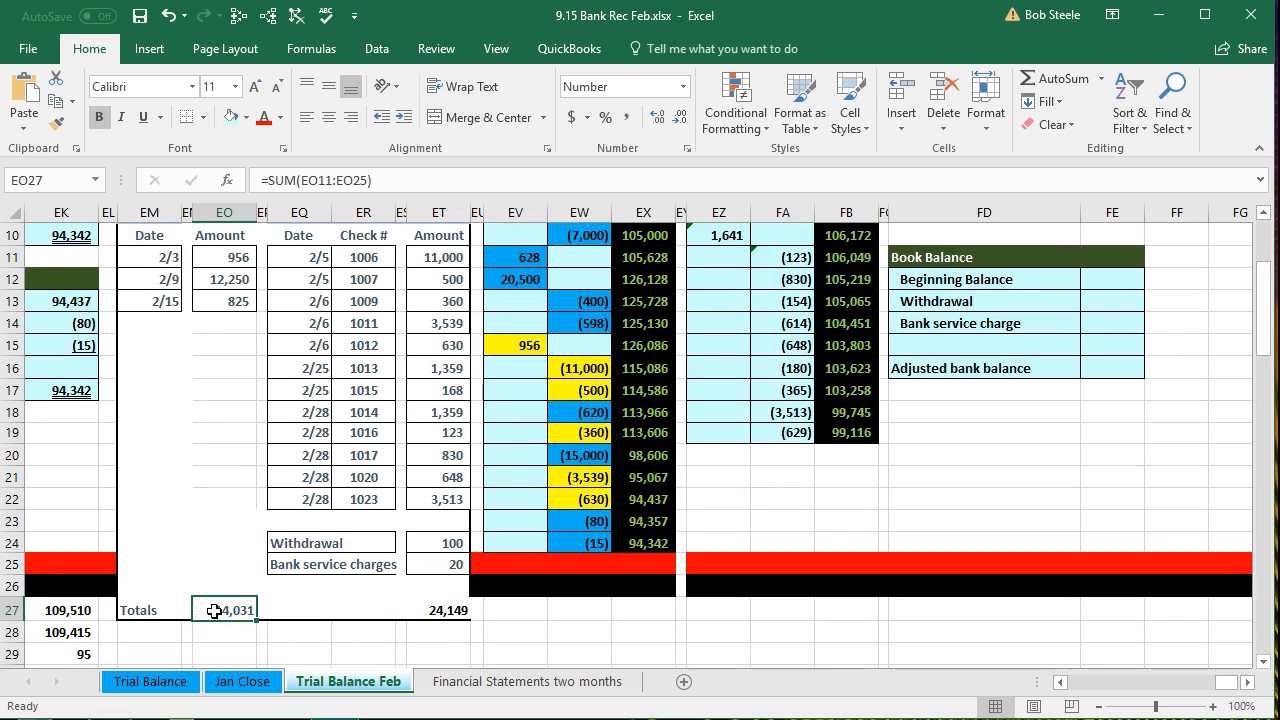
click(440, 610)
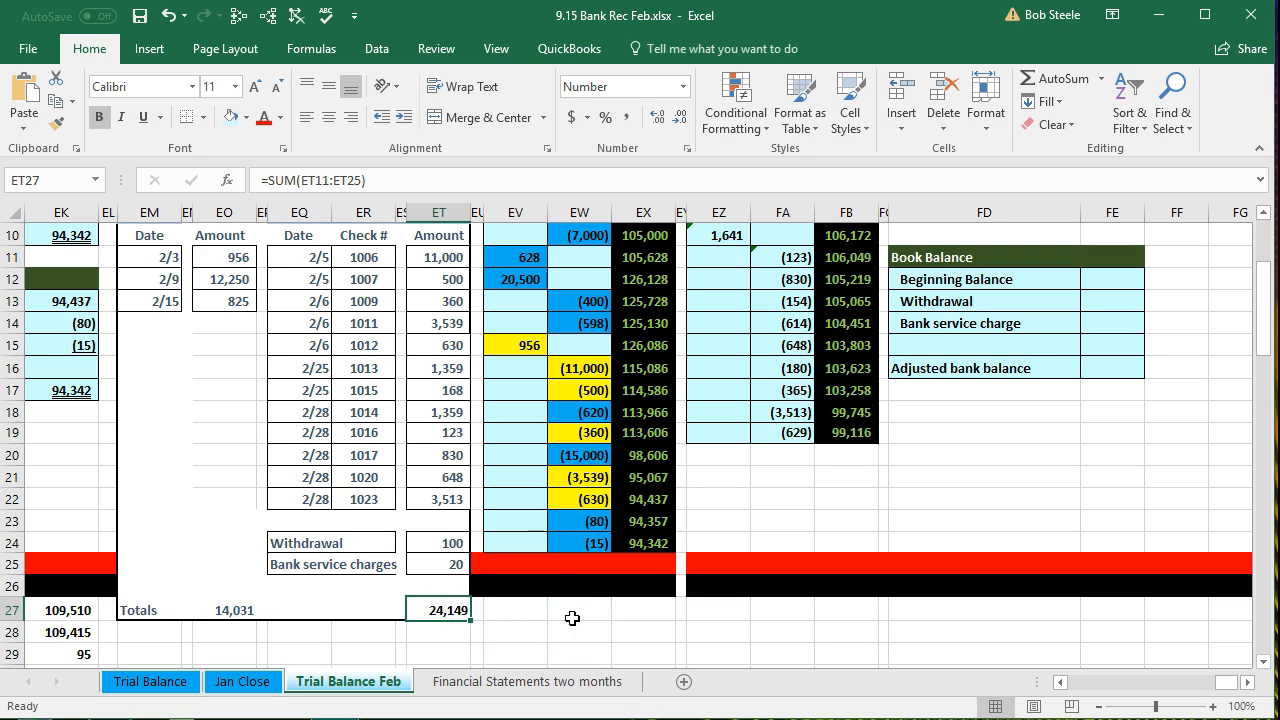
scroll(572, 618, up, 2)
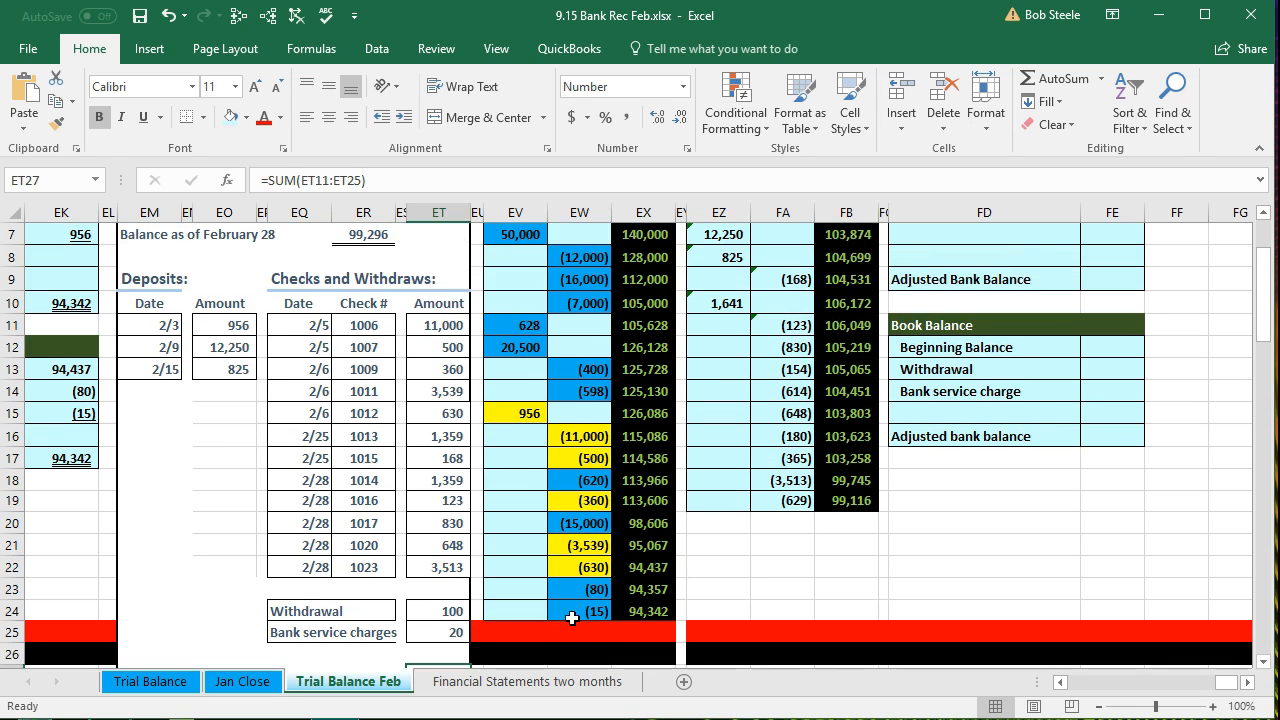
scroll(572, 618, up, 1)
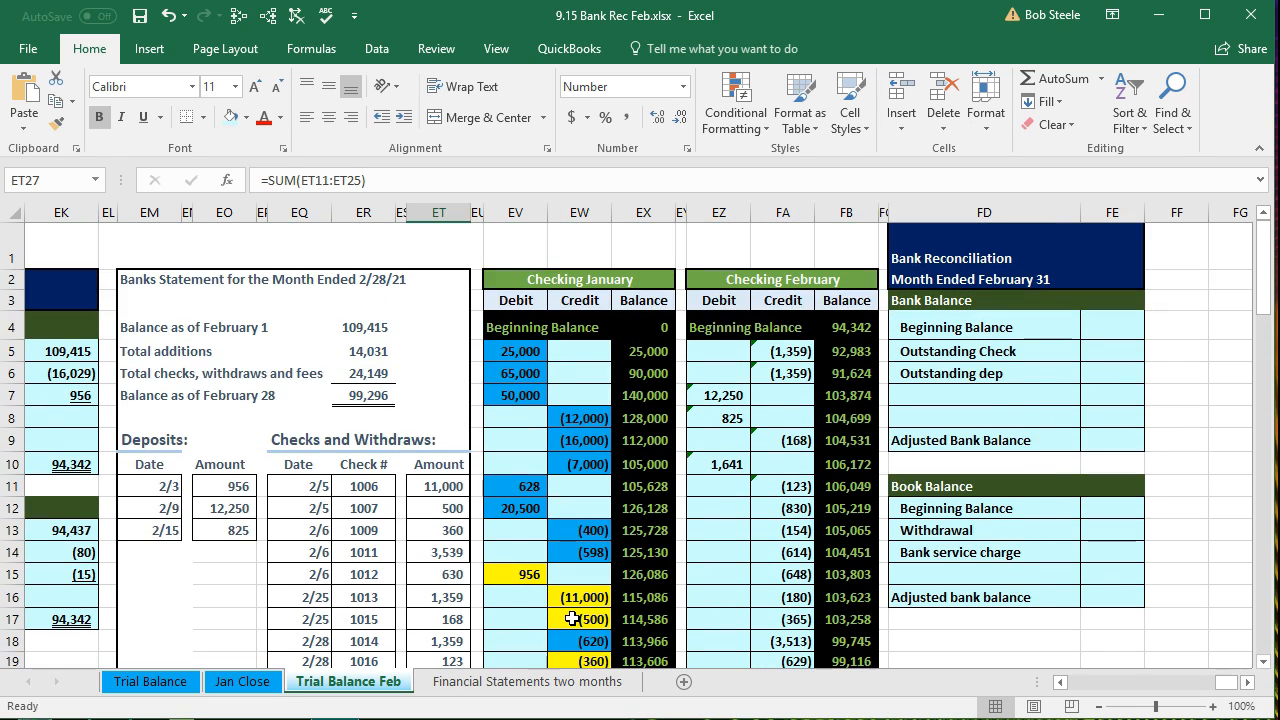
Compare the Checking January ledger's ending balance with the Checking February ledger's beginning balance
click(516, 279)
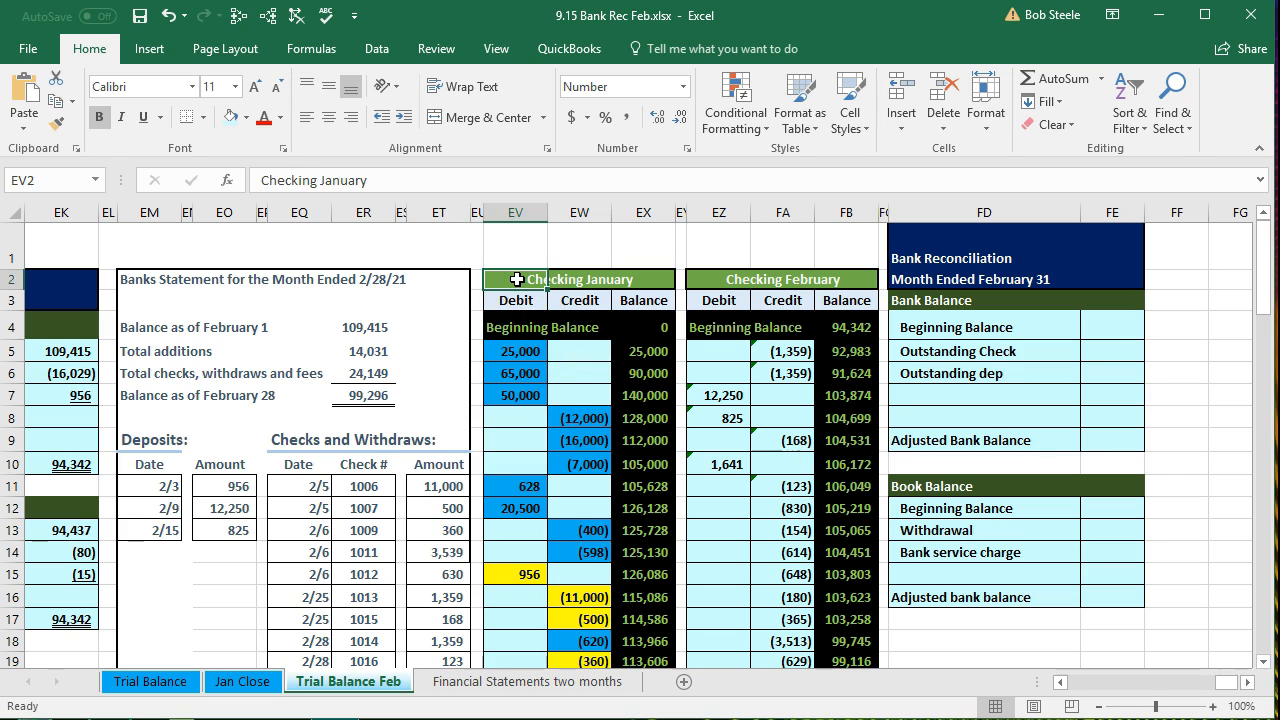
click(721, 279)
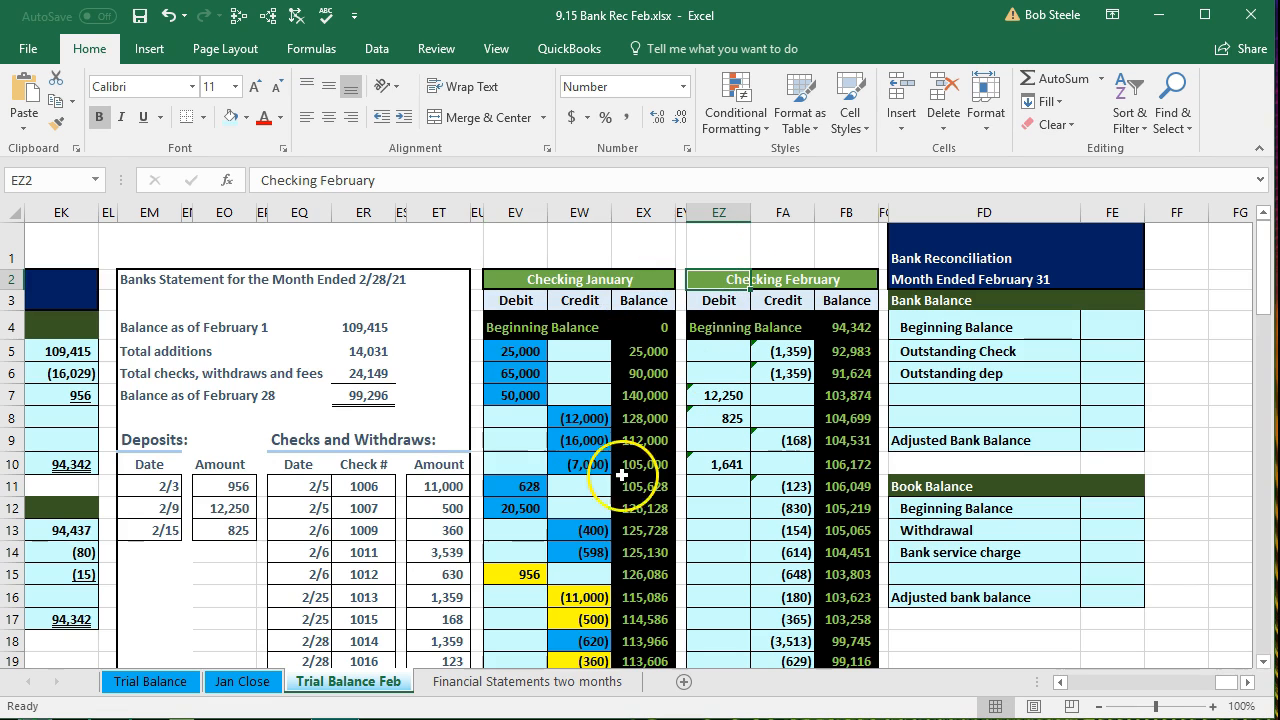
click(197, 682)
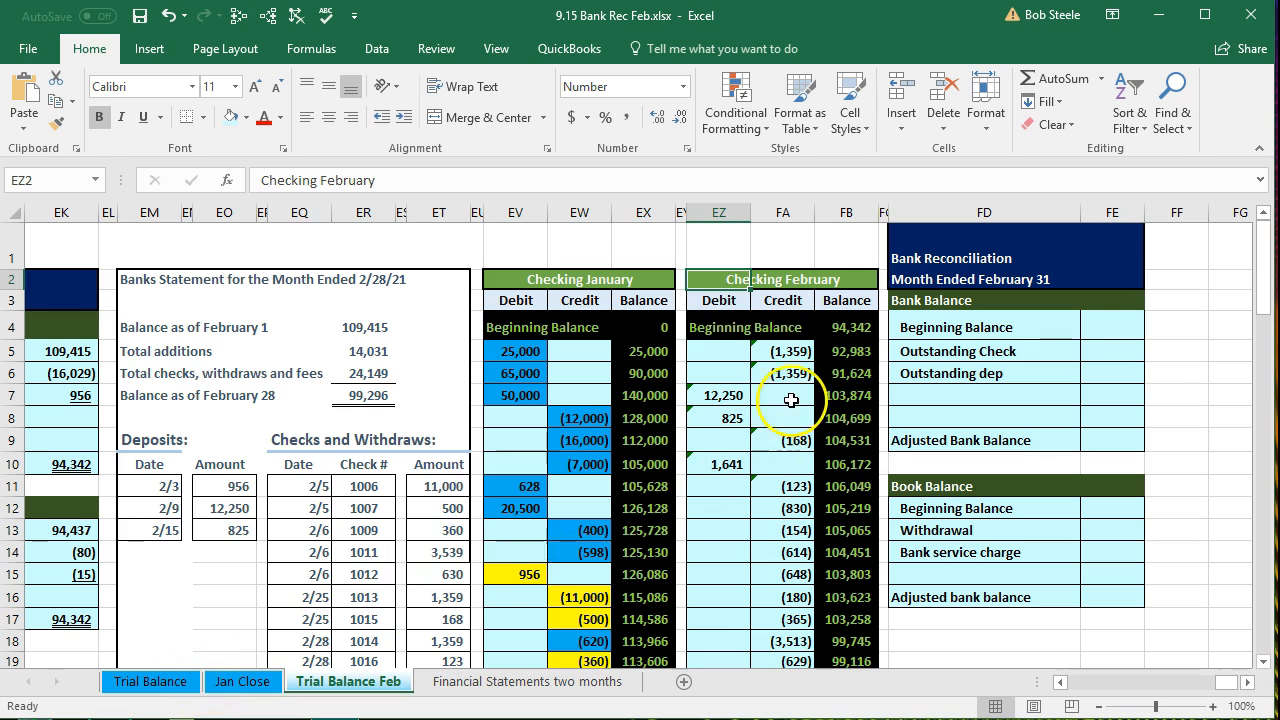
click(847, 327)
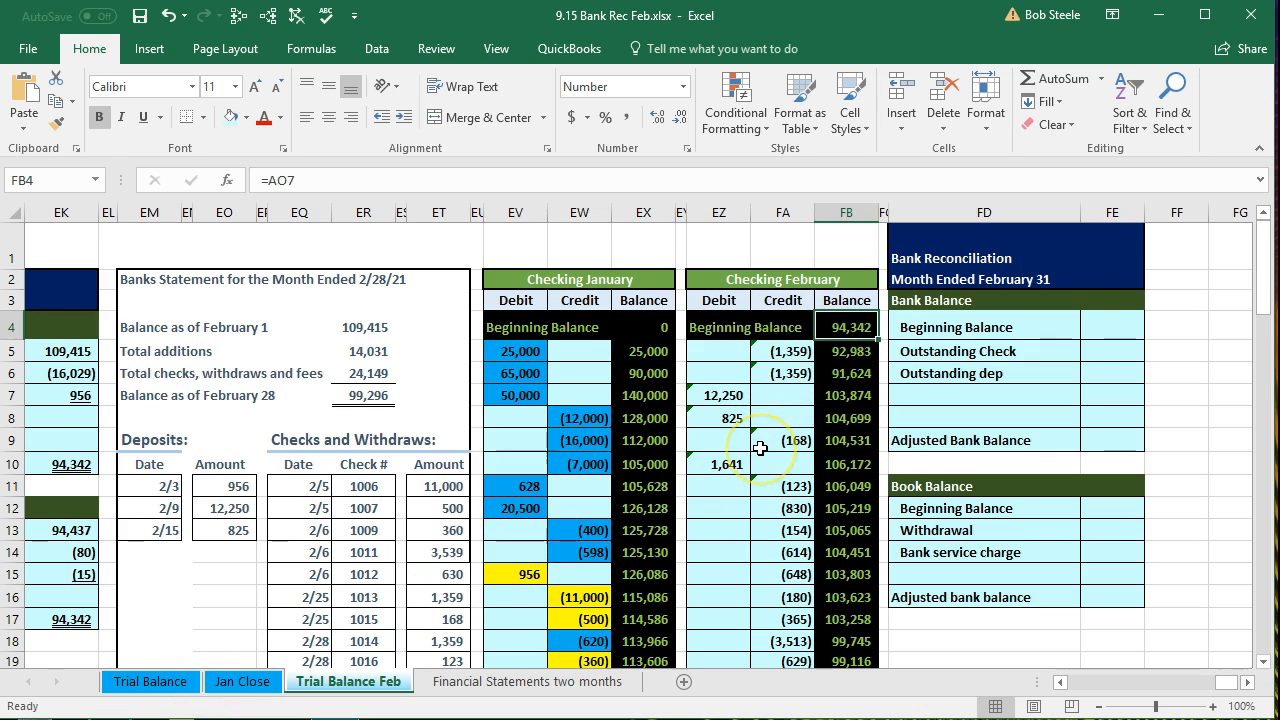
scroll(760, 449, down, 1)
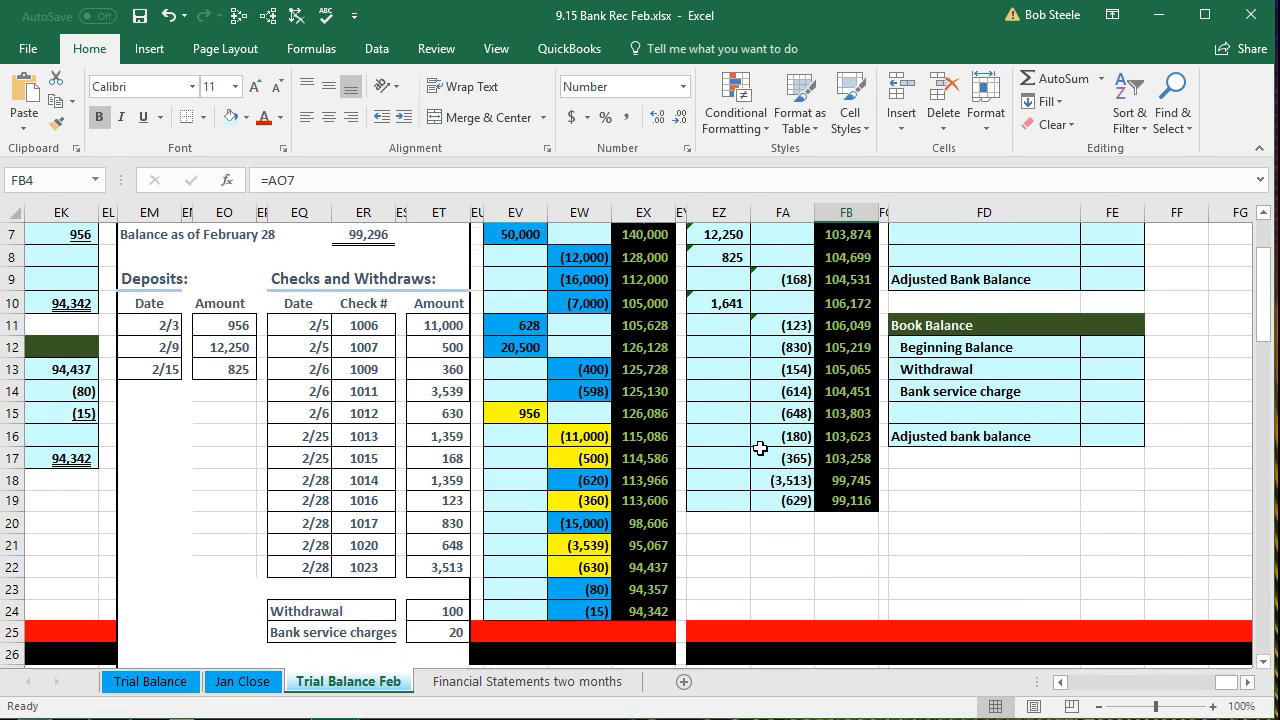
click(645, 608)
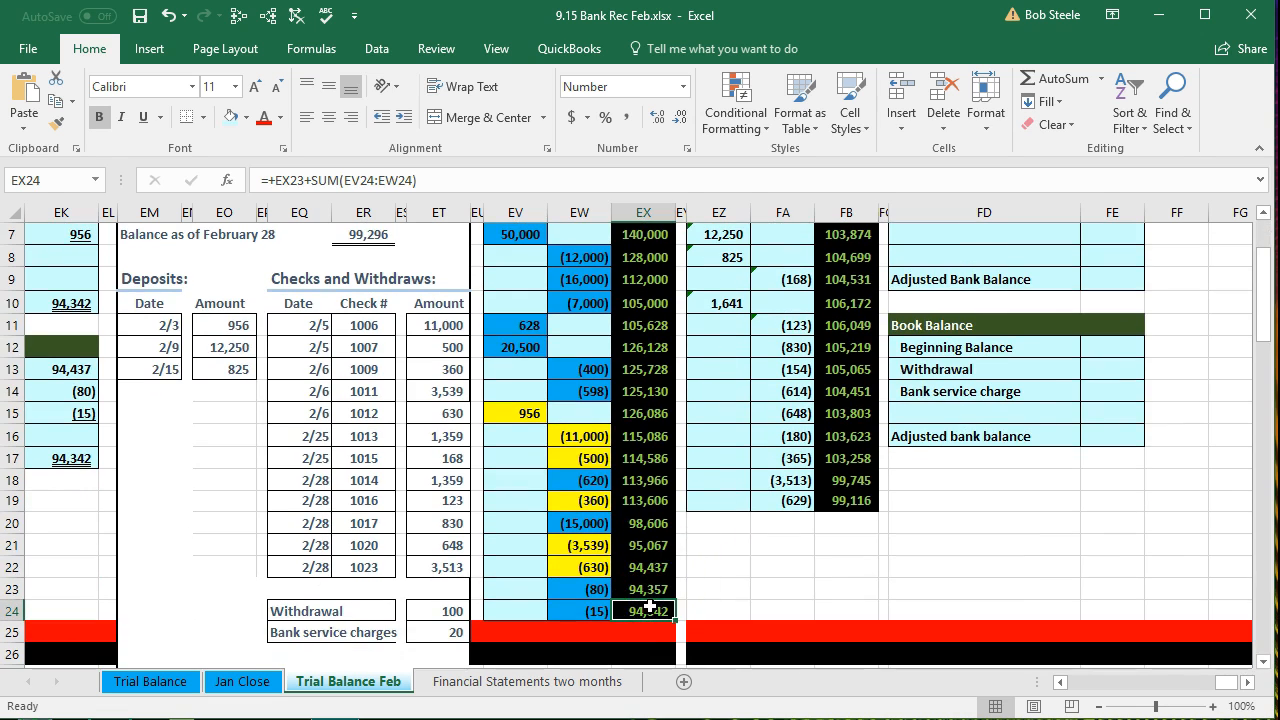
scroll(649, 607, up, 2)
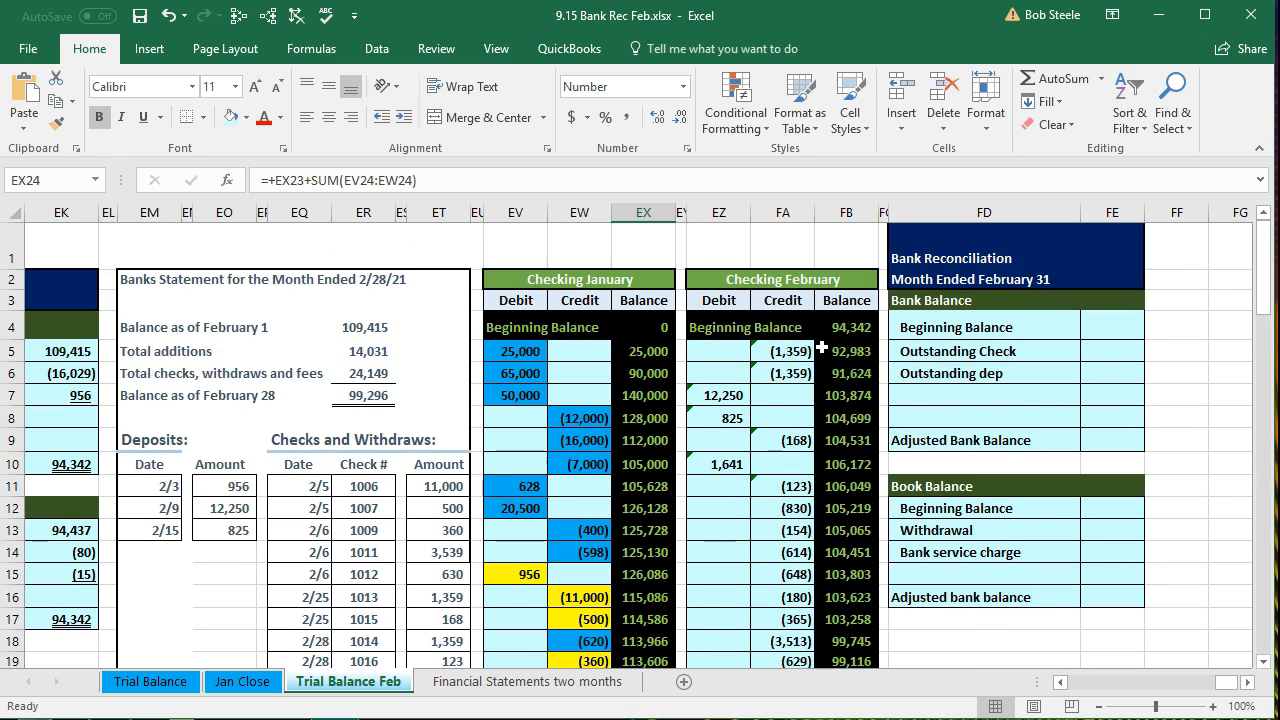
click(586, 476)
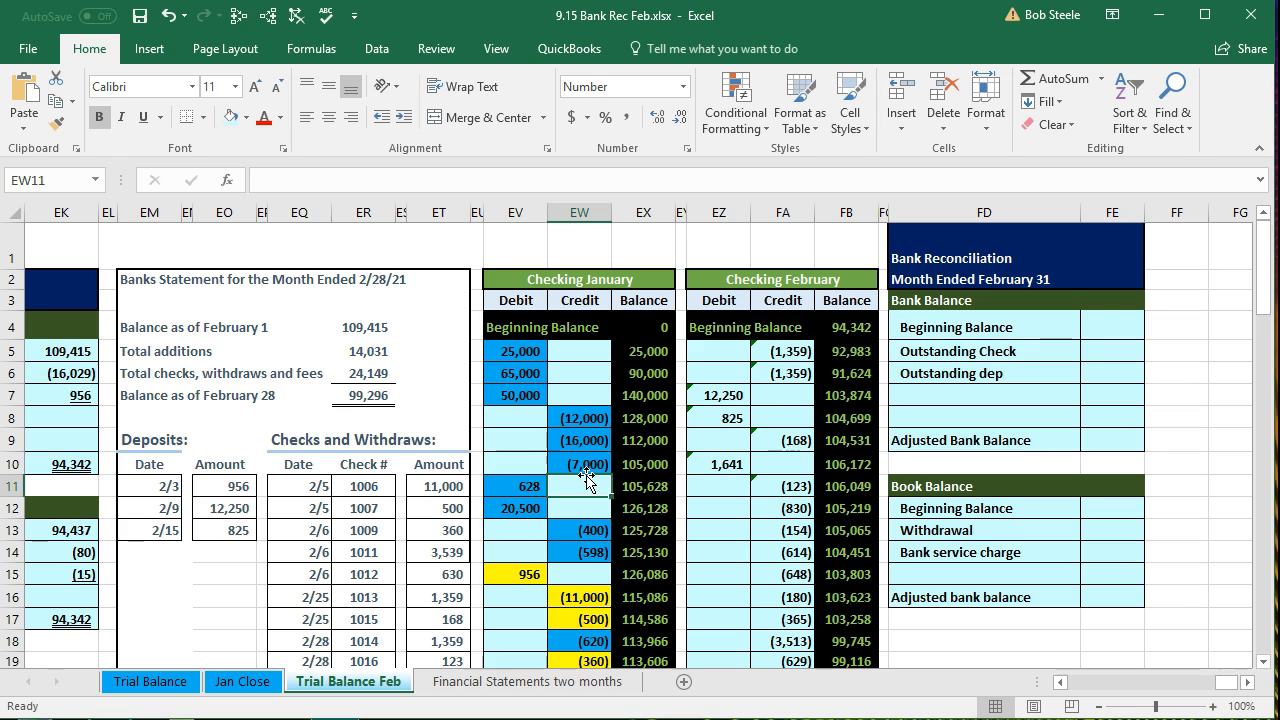
Go back to the January Checking ledger and compare its uncleared items with the January 31 reconciliation's outstanding check and deposit lines
key(Left)
key(Left)
key(Left)
key(Left)
key(Left)
key(Left)
key(Left)
key(Left)
key(Left)
key(Left)
key(Left)
key(Left)
key(Left)
key(Left)
key(Left)
key(Left)
key(Left)
key(Left)
key(Left)
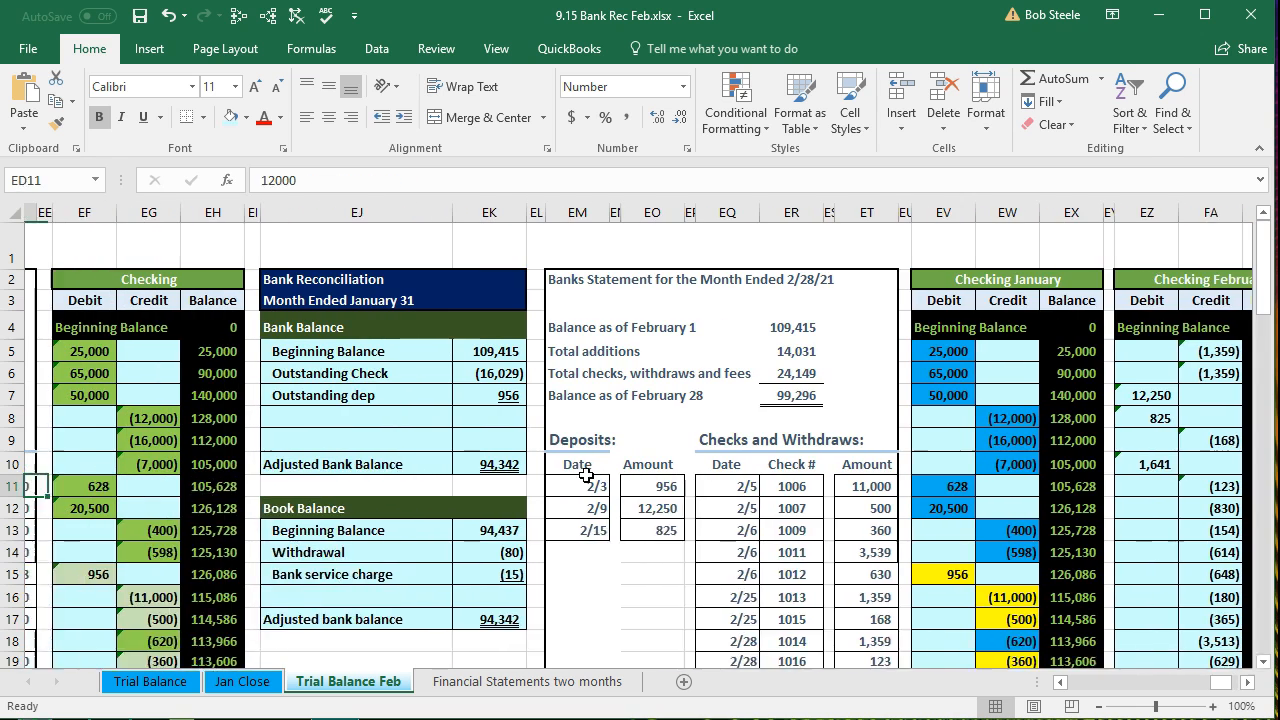
key(Left)
key(Left)
key(Left)
key(Left)
key(Left)
key(Left)
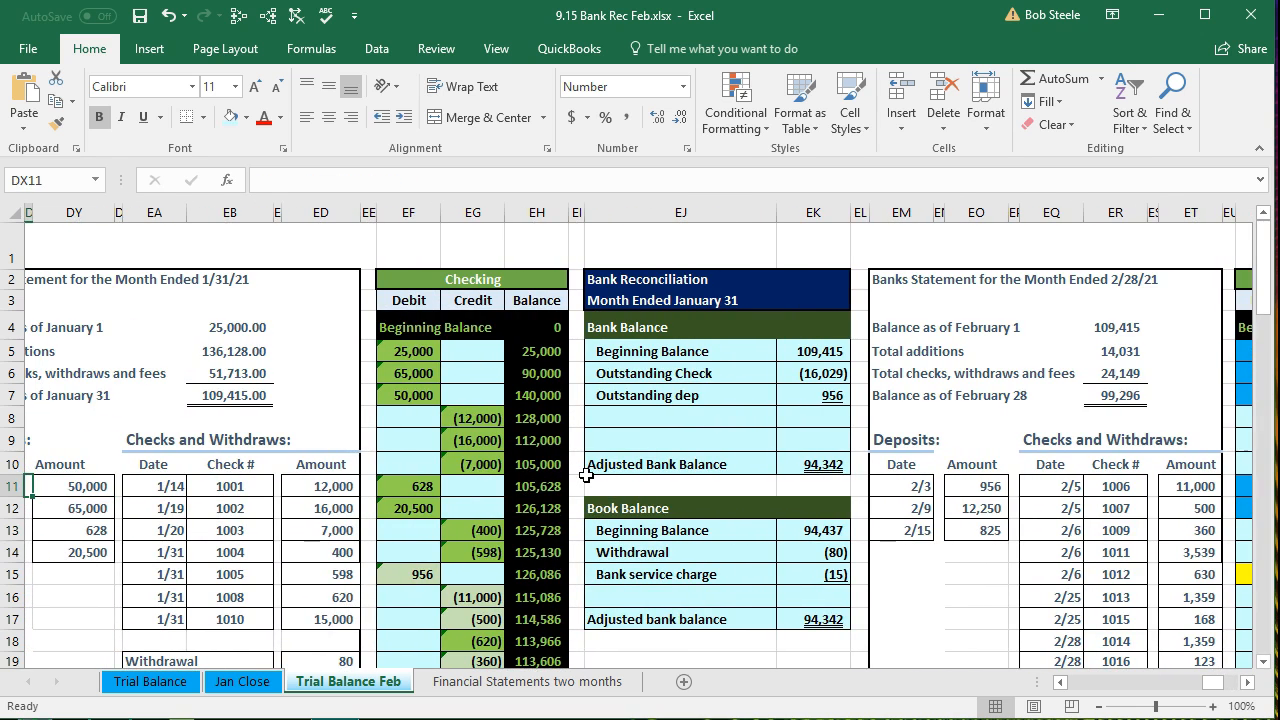
scroll(535, 470, down, 1)
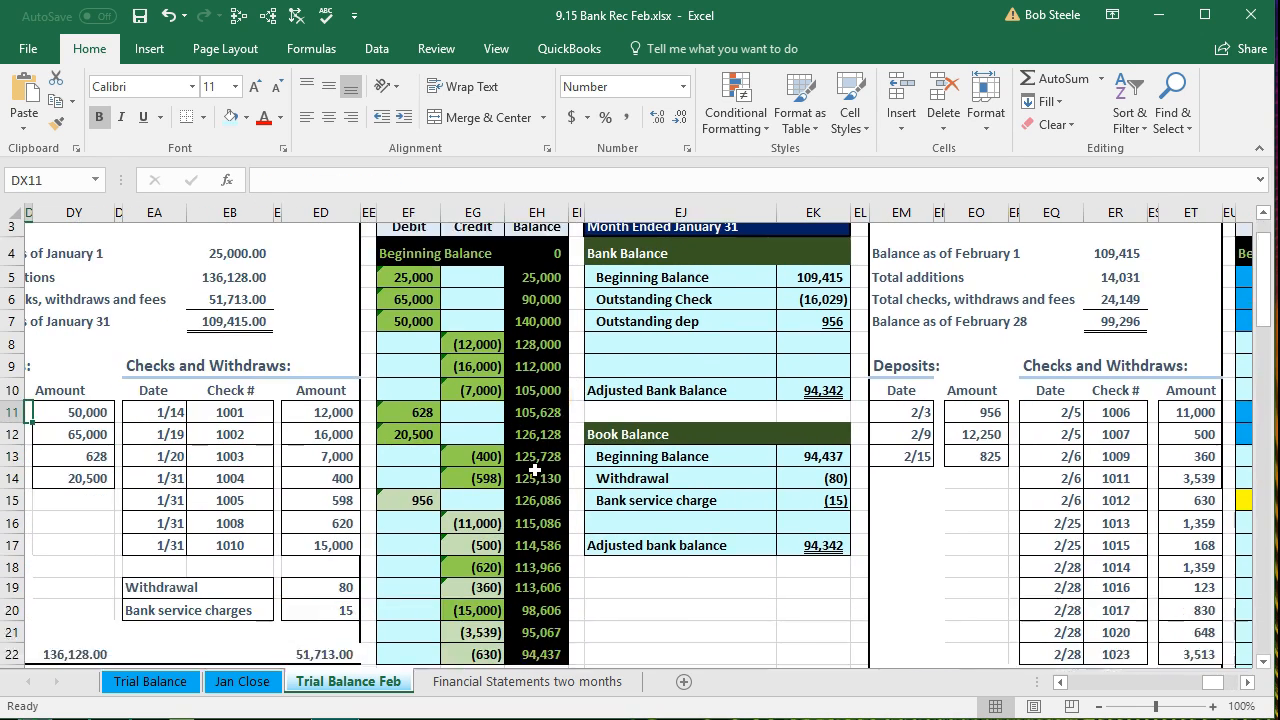
scroll(535, 470, down, 1)
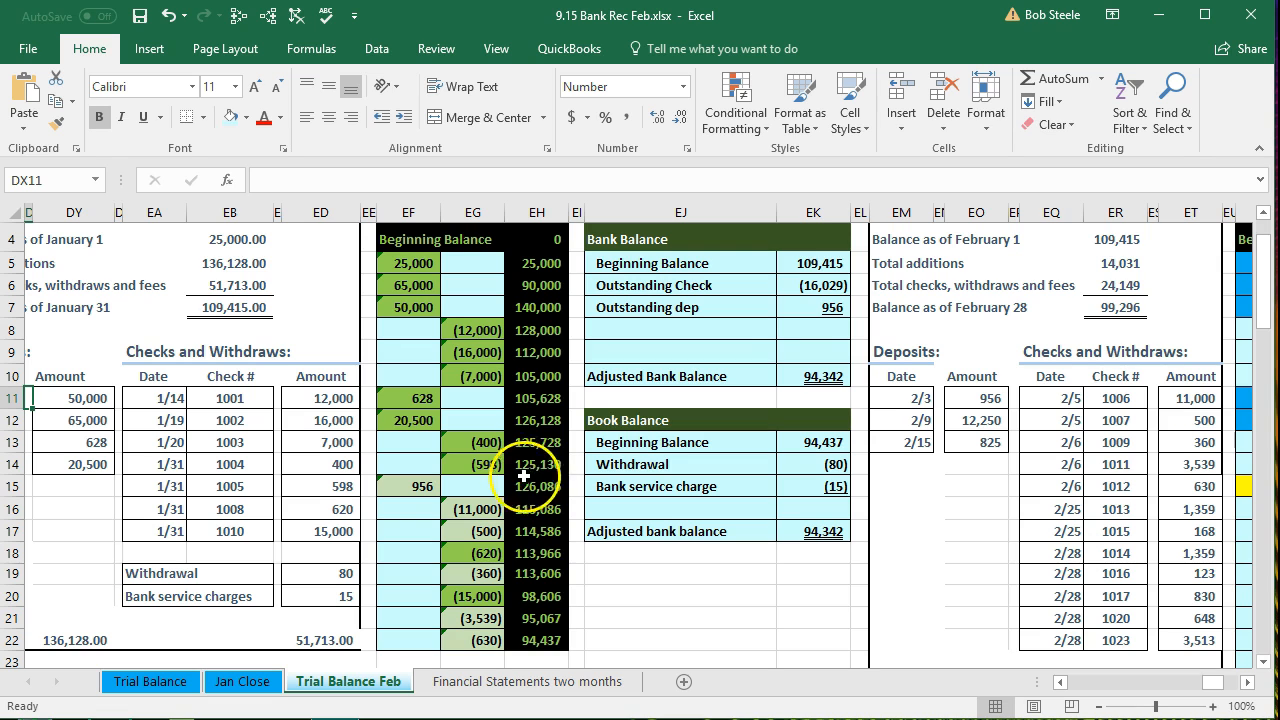
click(423, 486)
click(463, 507)
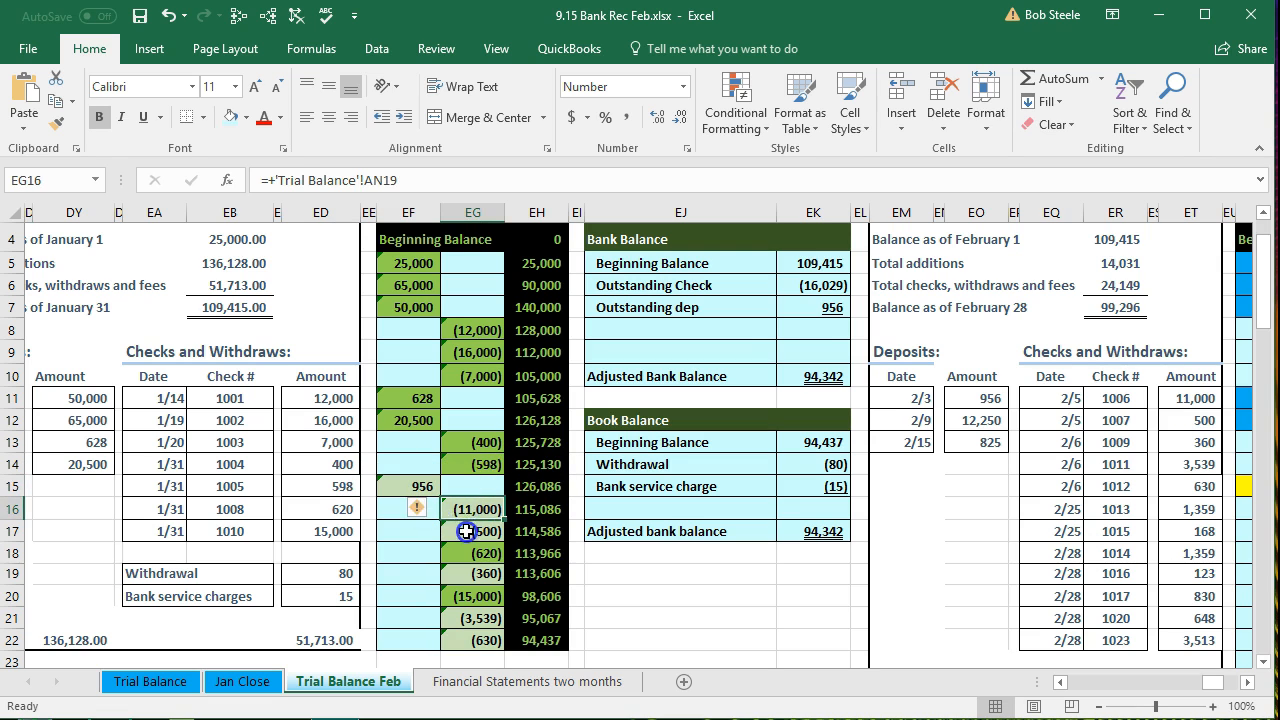
click(465, 530)
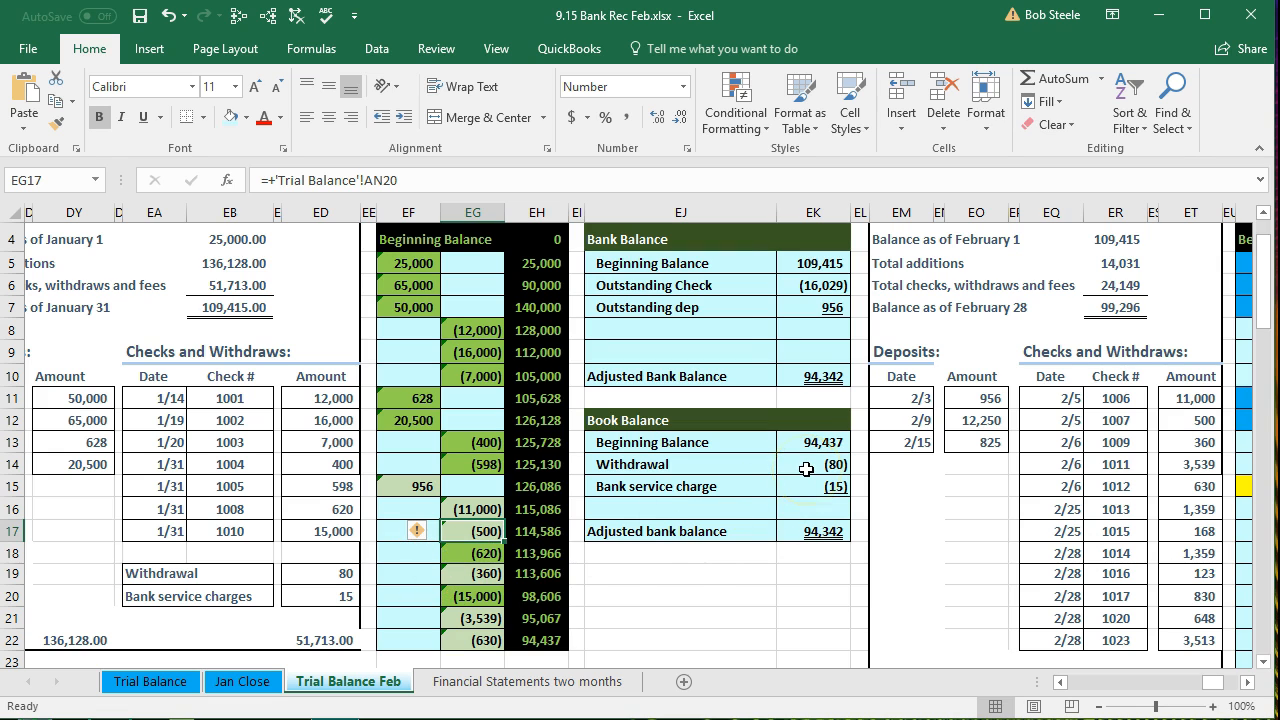
click(824, 287)
click(808, 303)
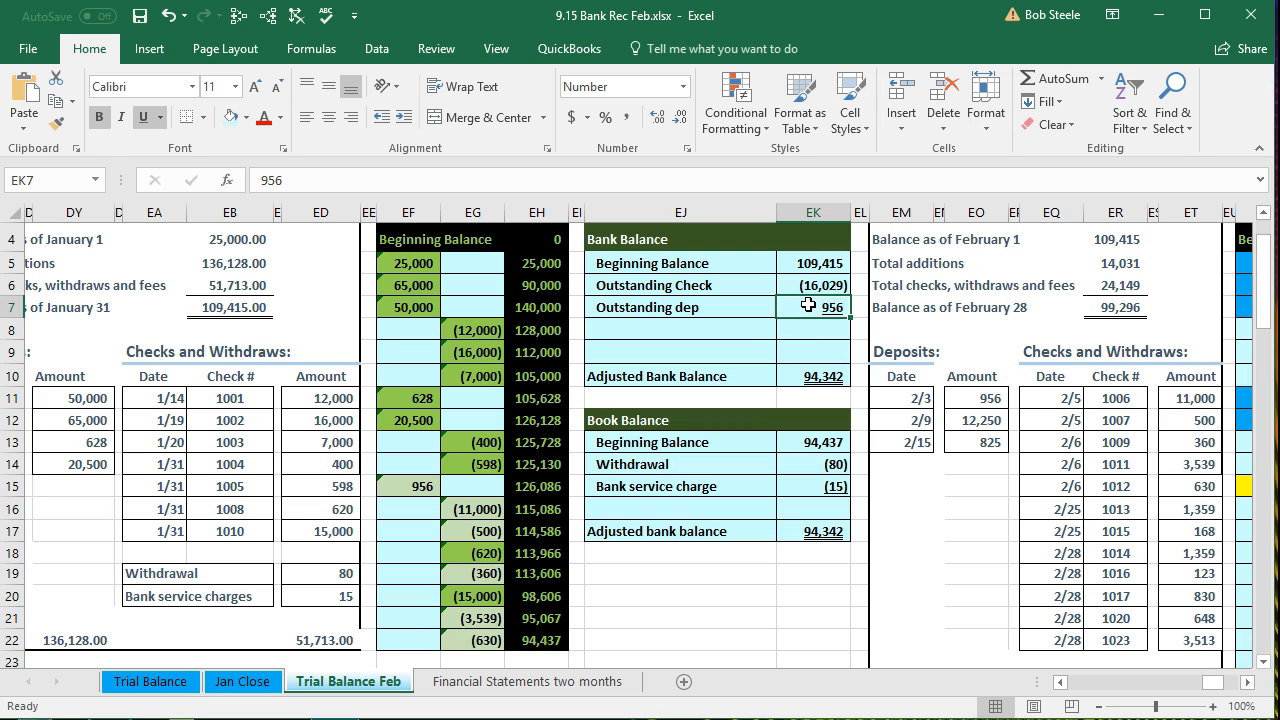
Return to the Checking January ledger beside the February statement and review its yellow uncleared items against the statement's checks
key(Right)
key(Right)
key(Right)
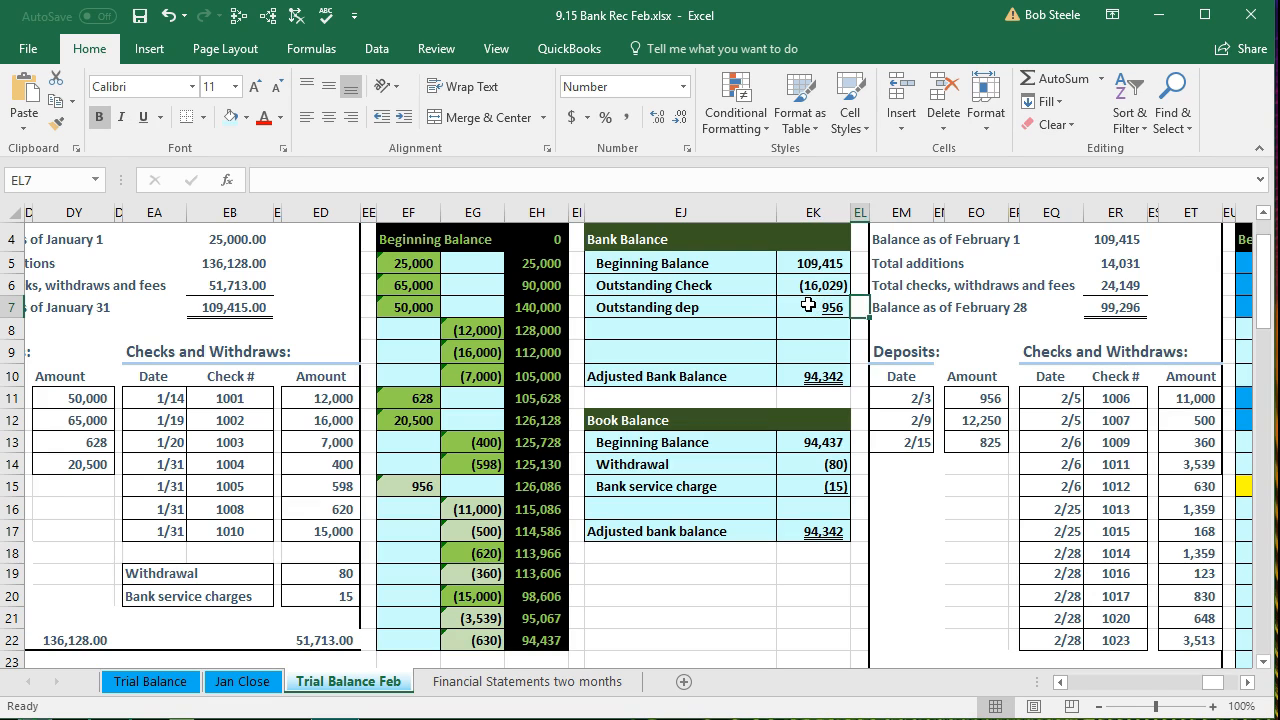
key(Right)
key(Right)
key(Right)
key(Right)
key(Right)
key(Right)
key(Right)
key(Right)
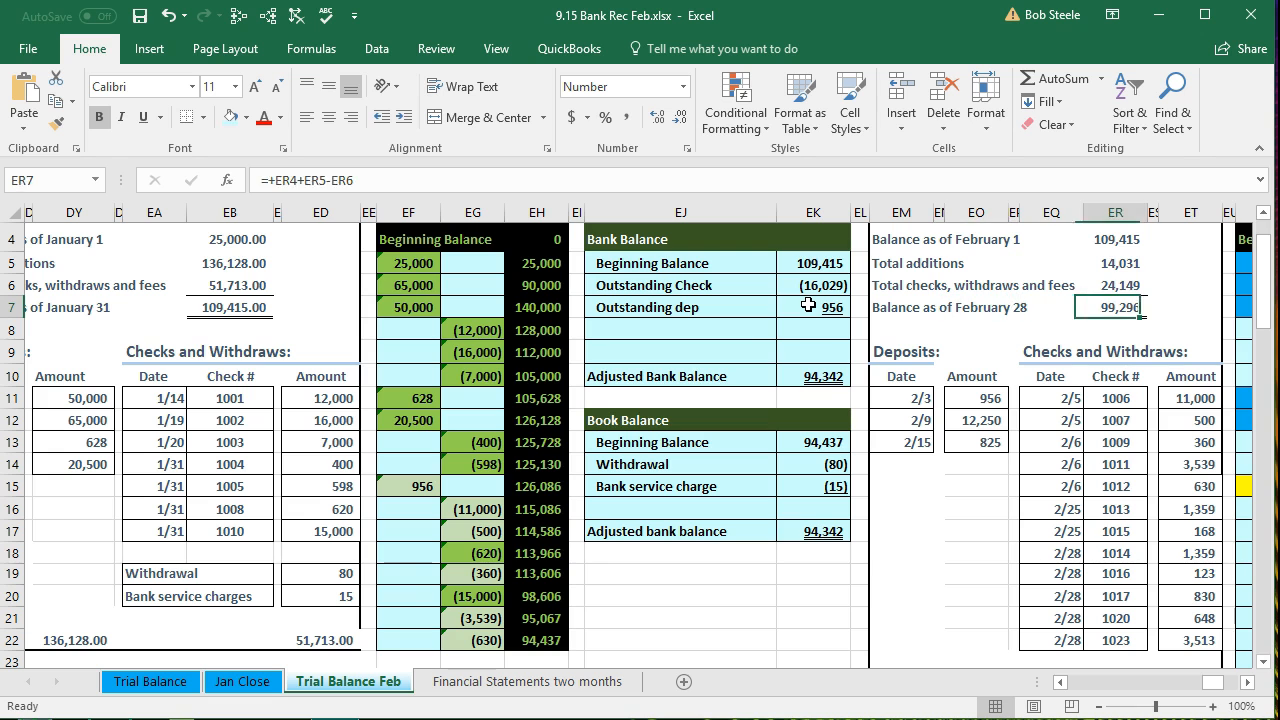
key(Right)
key(Right)
key(Right)
key(Right)
key(Right)
key(Right)
key(Right)
key(Right)
key(Right)
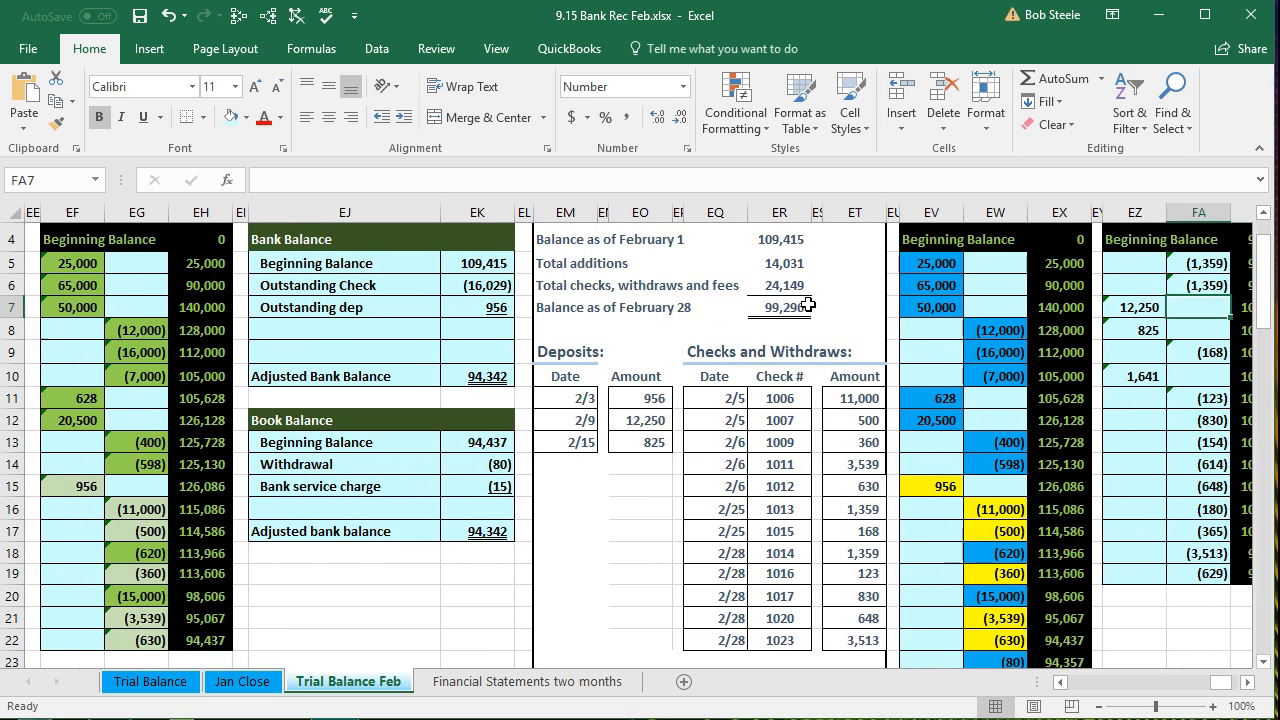
key(Right)
key(Right)
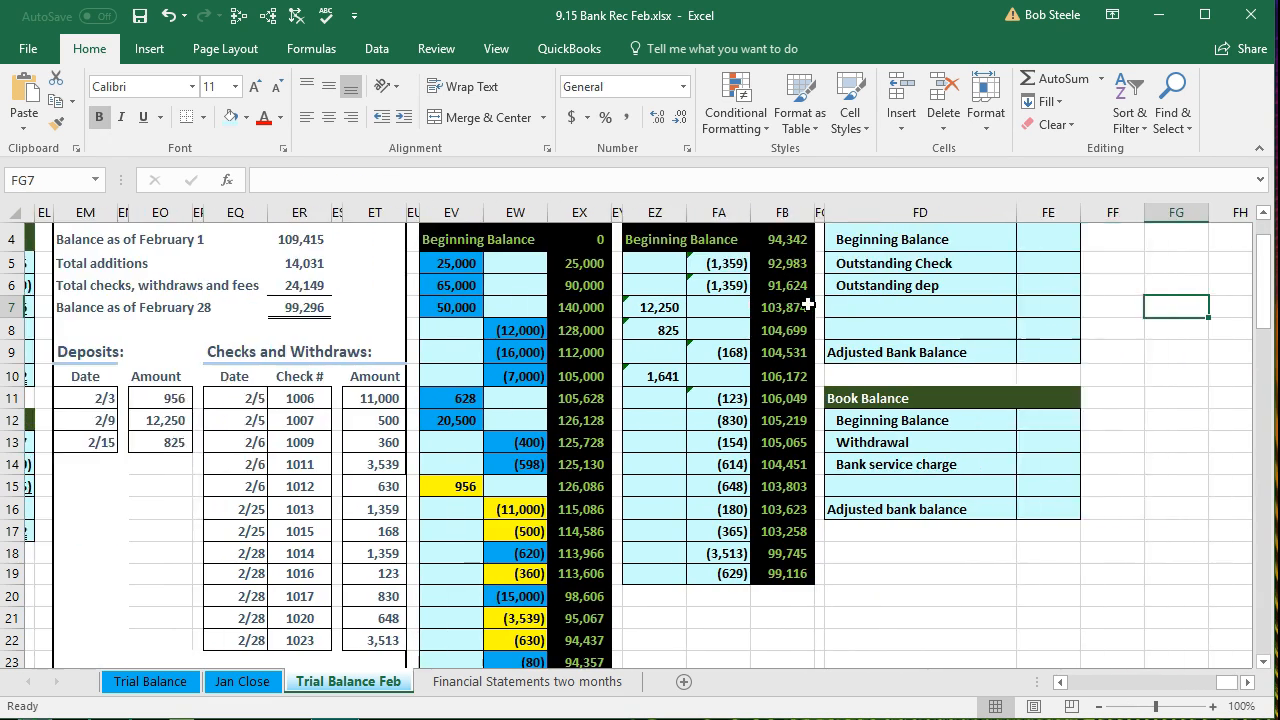
click(432, 496)
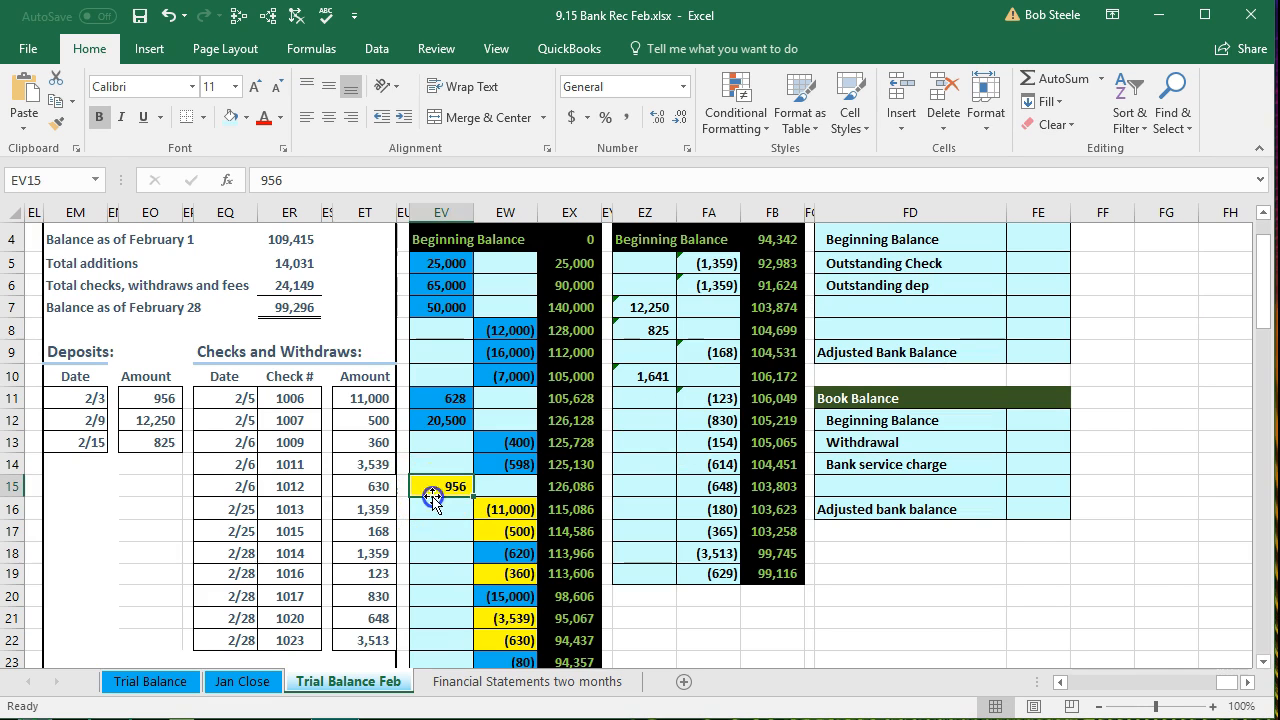
click(500, 512)
click(497, 529)
click(500, 574)
click(503, 618)
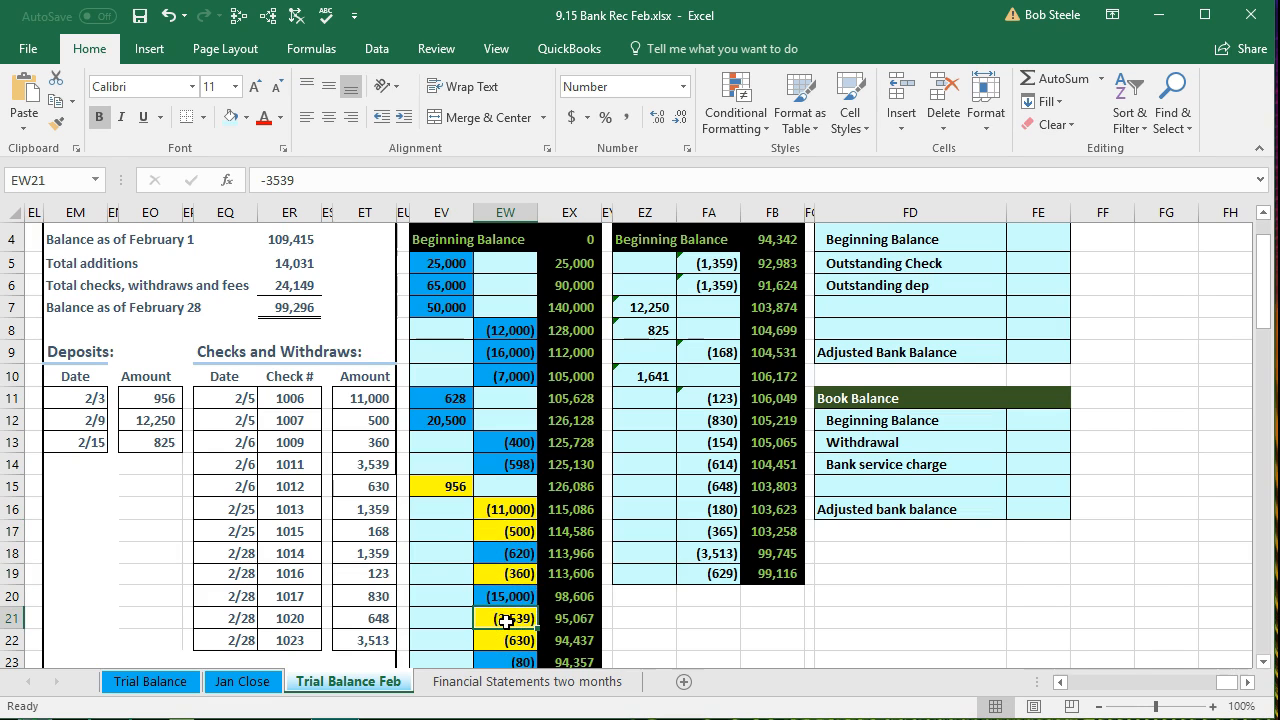
click(312, 422)
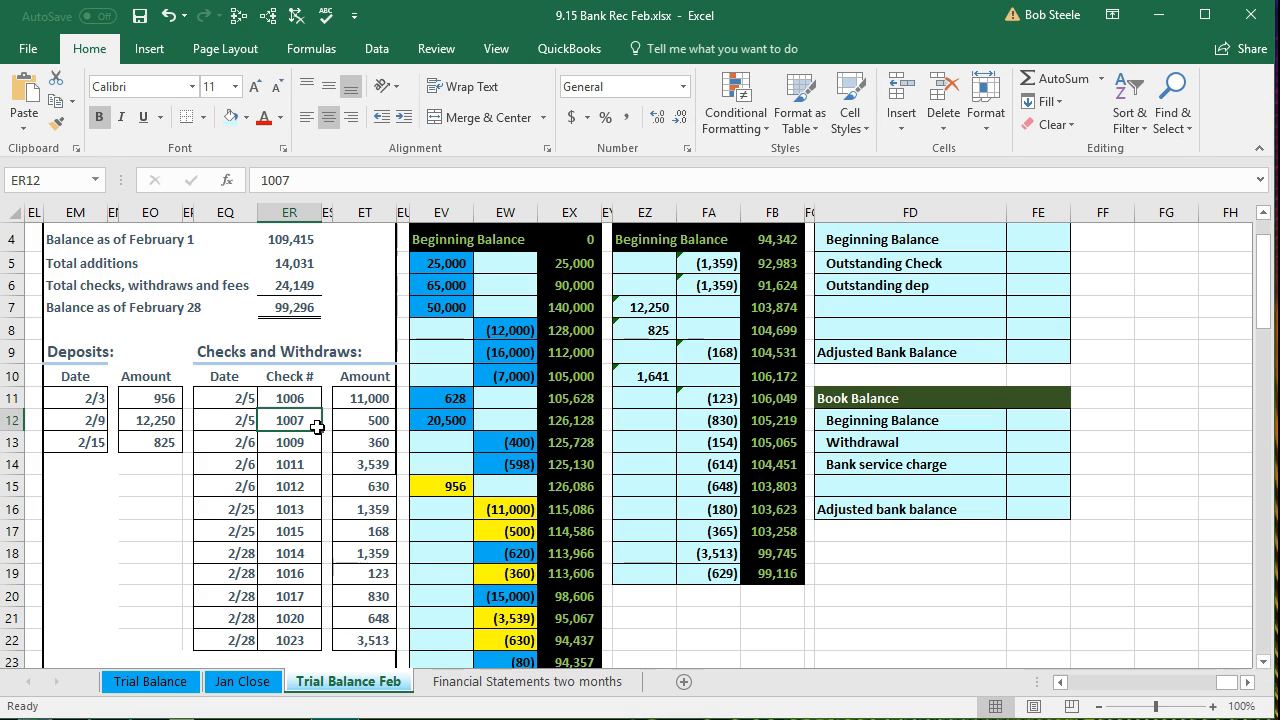
Examine the Checking February ledger's credits in FA11:FA19 and its ending balance
scroll(543, 486, up, 2)
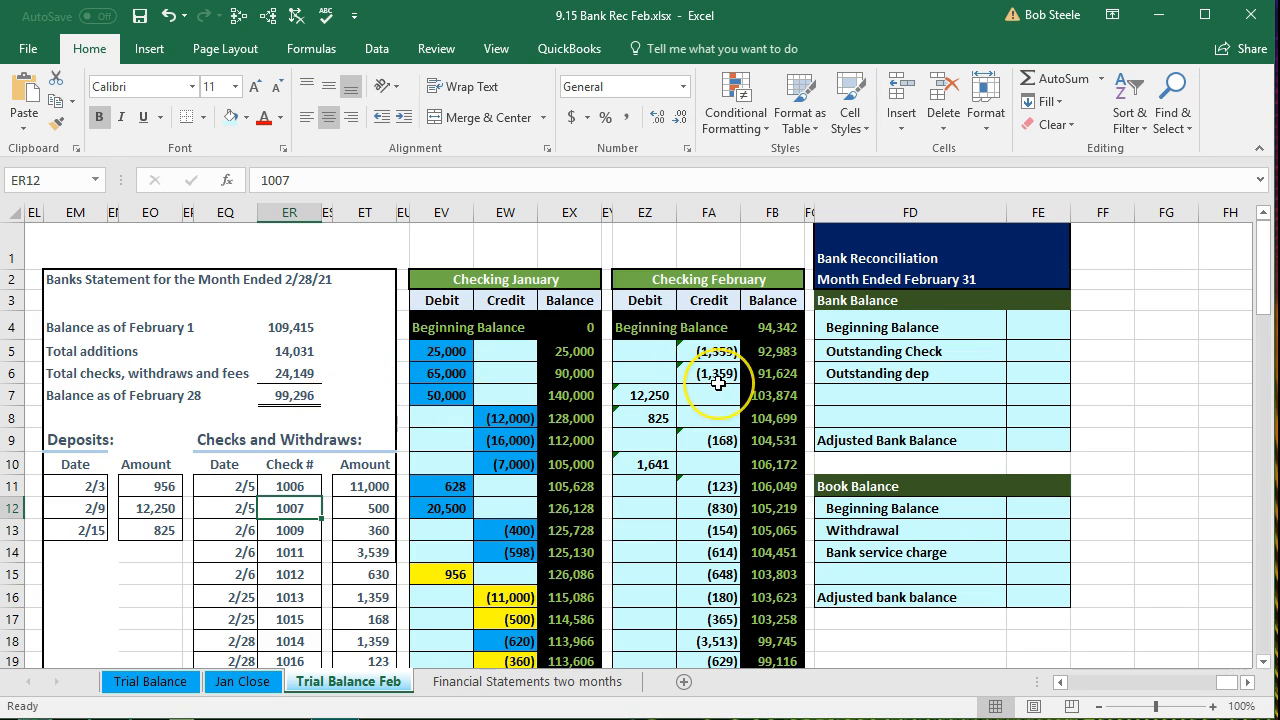
scroll(718, 383, down, 1)
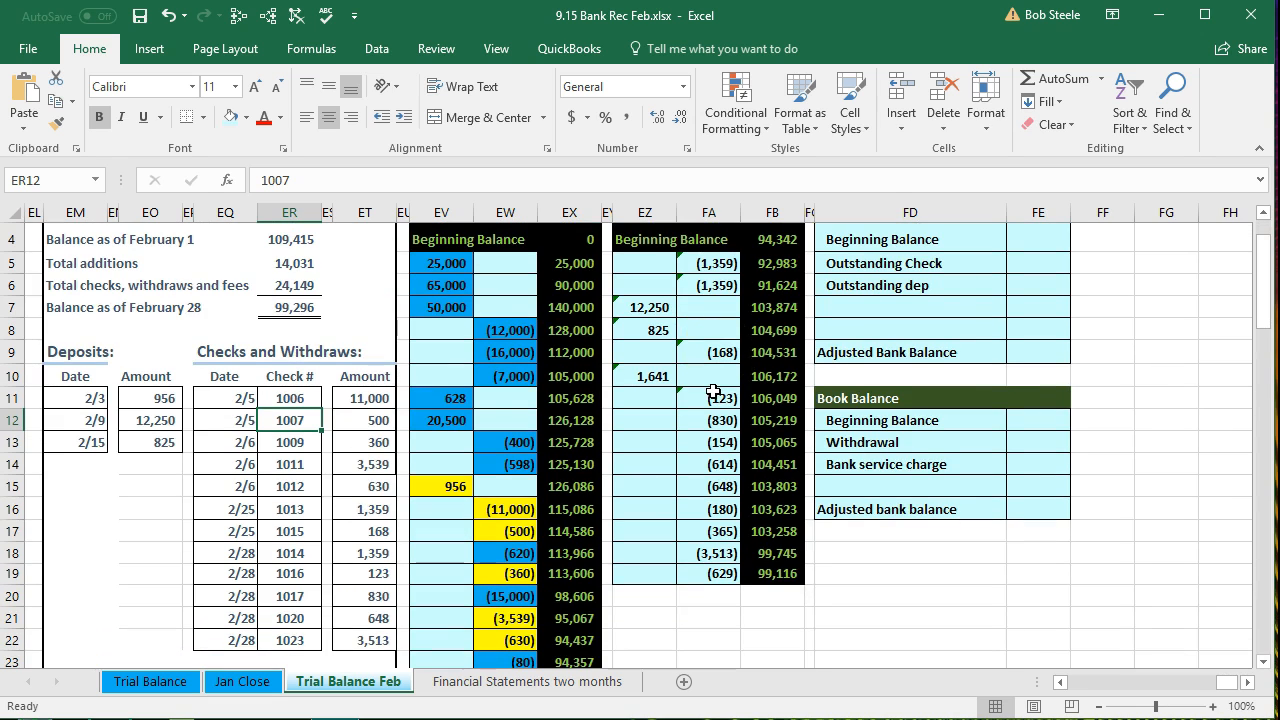
drag(712, 396, 698, 566)
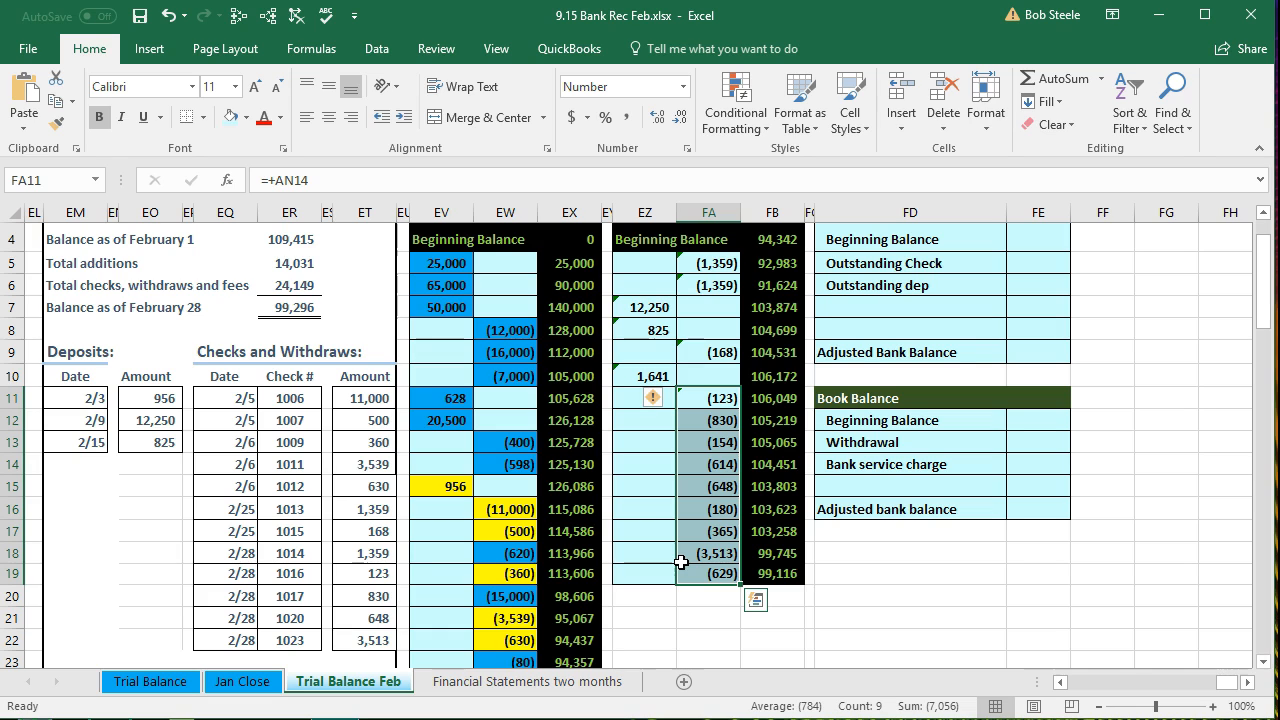
click(803, 580)
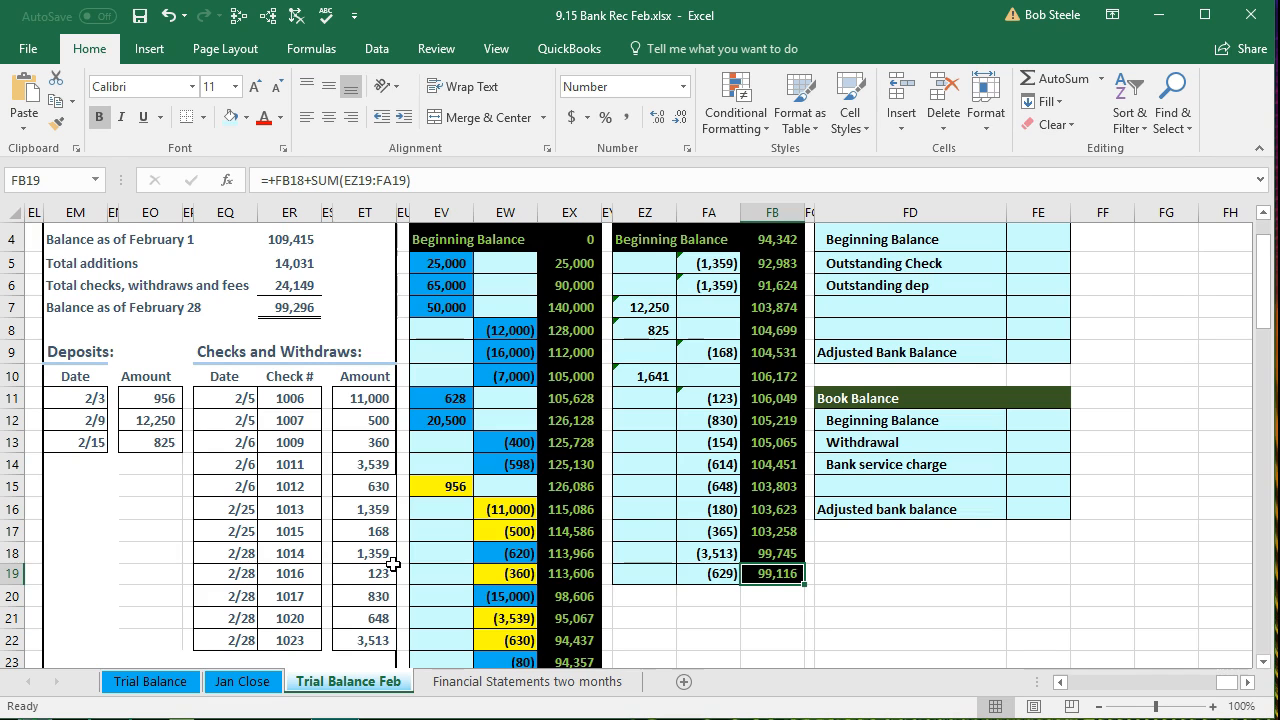
Review the checks and withdrawals listed on the February bank statement
scroll(392, 565, up, 1)
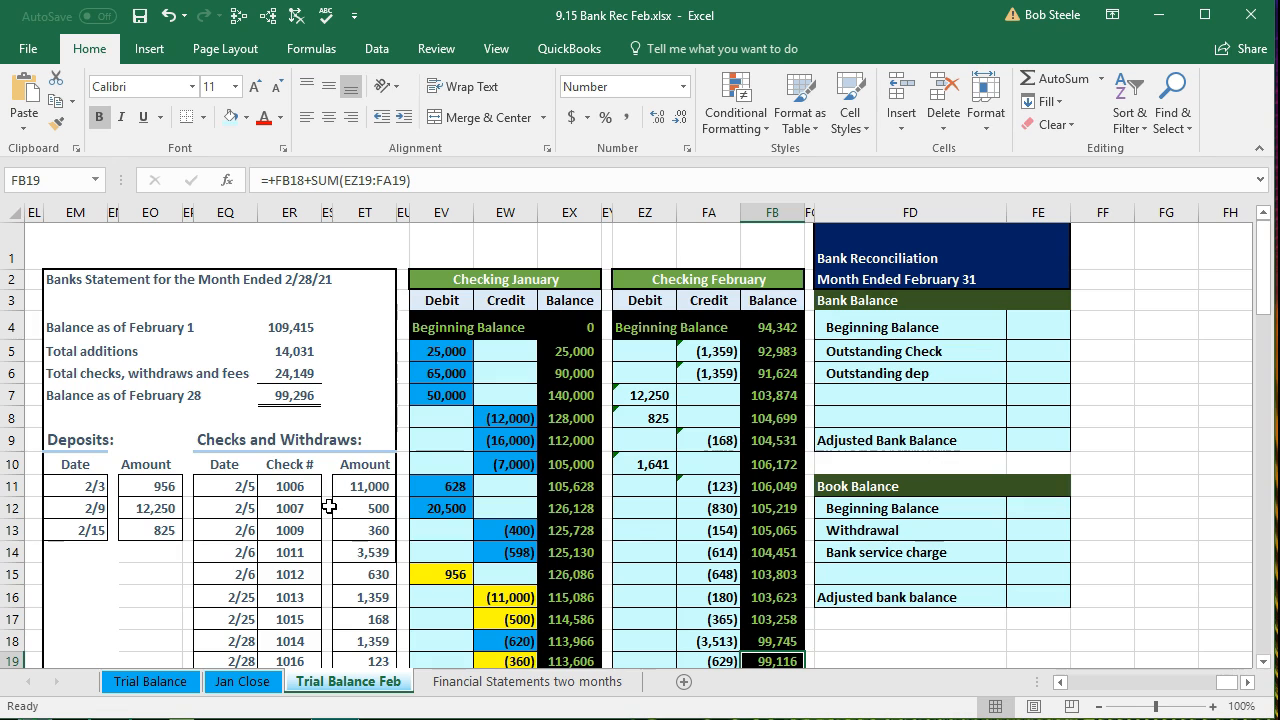
scroll(329, 507, down, 2)
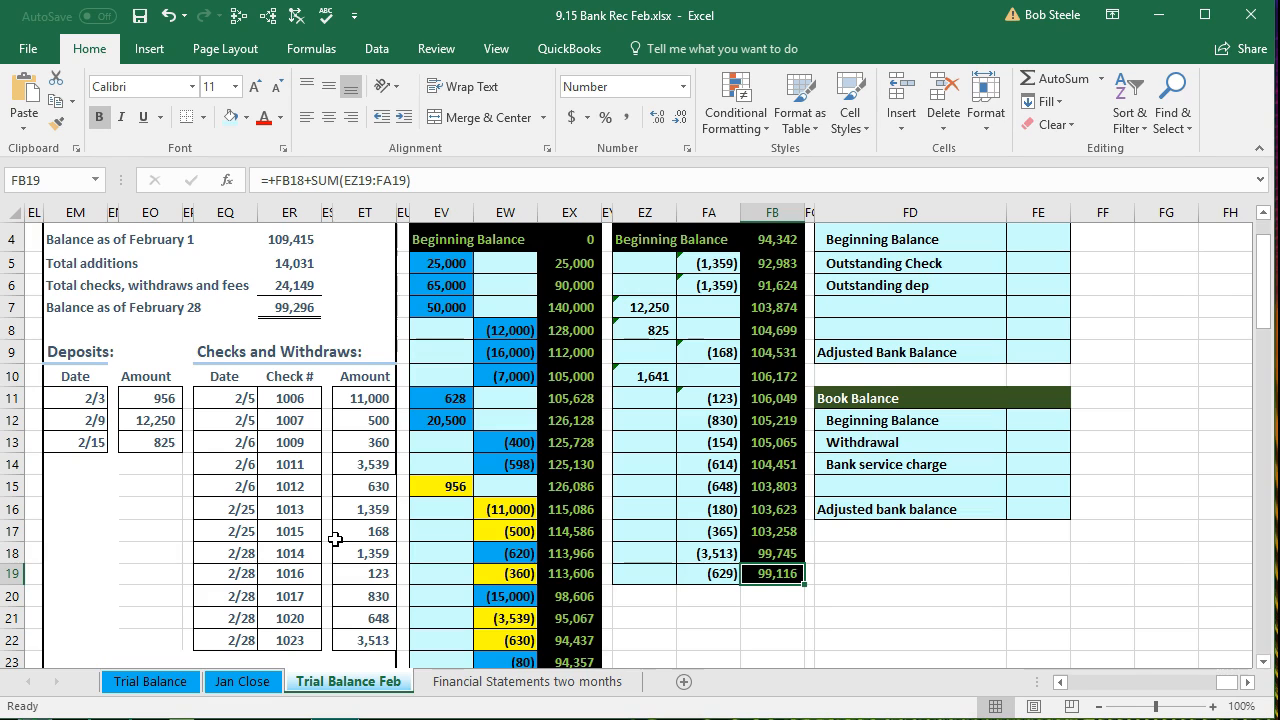
click(335, 539)
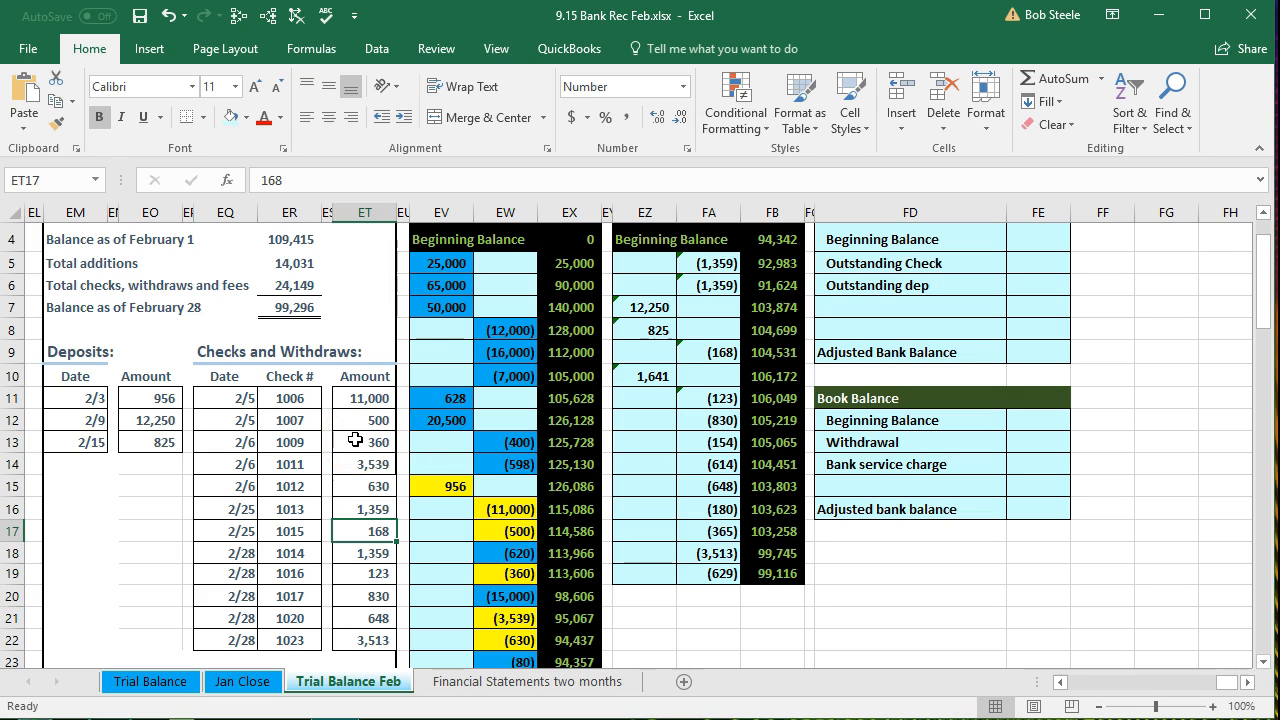
Enter 99,296 as the beginning bank balance in the February bank reconciliation, matching the statement's February 28 balance
scroll(590, 445, up, 1)
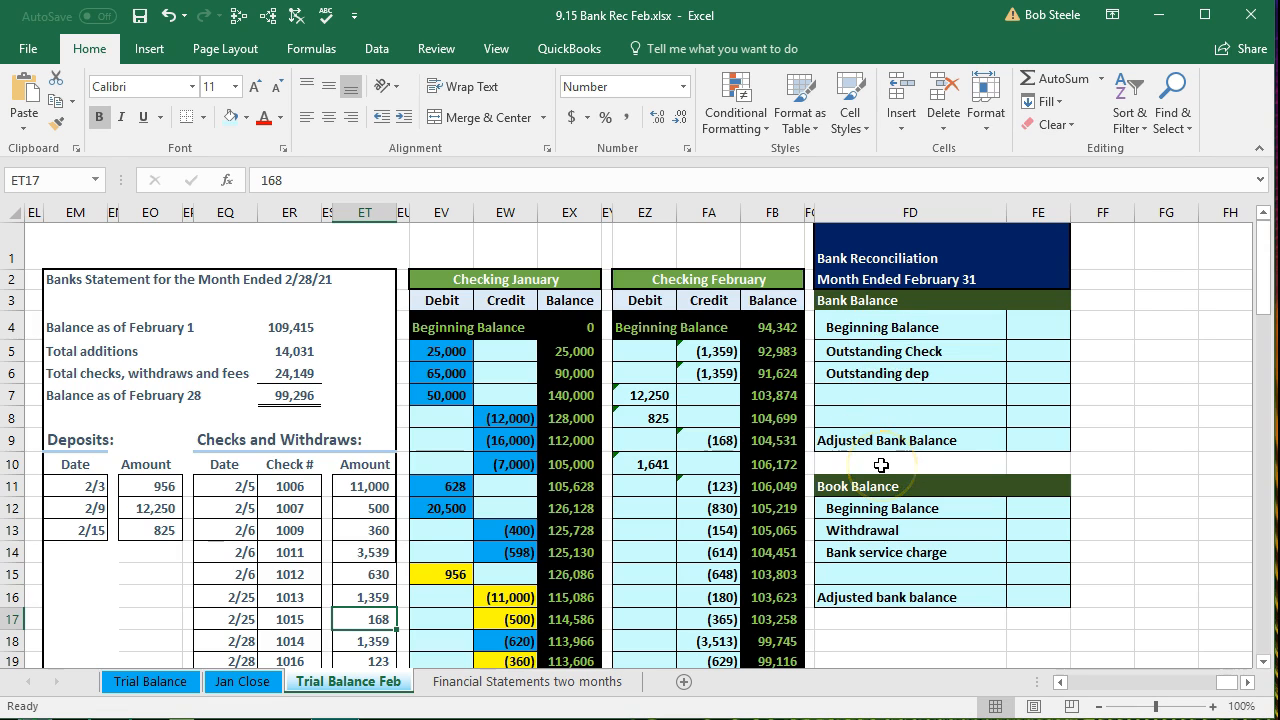
click(1035, 322)
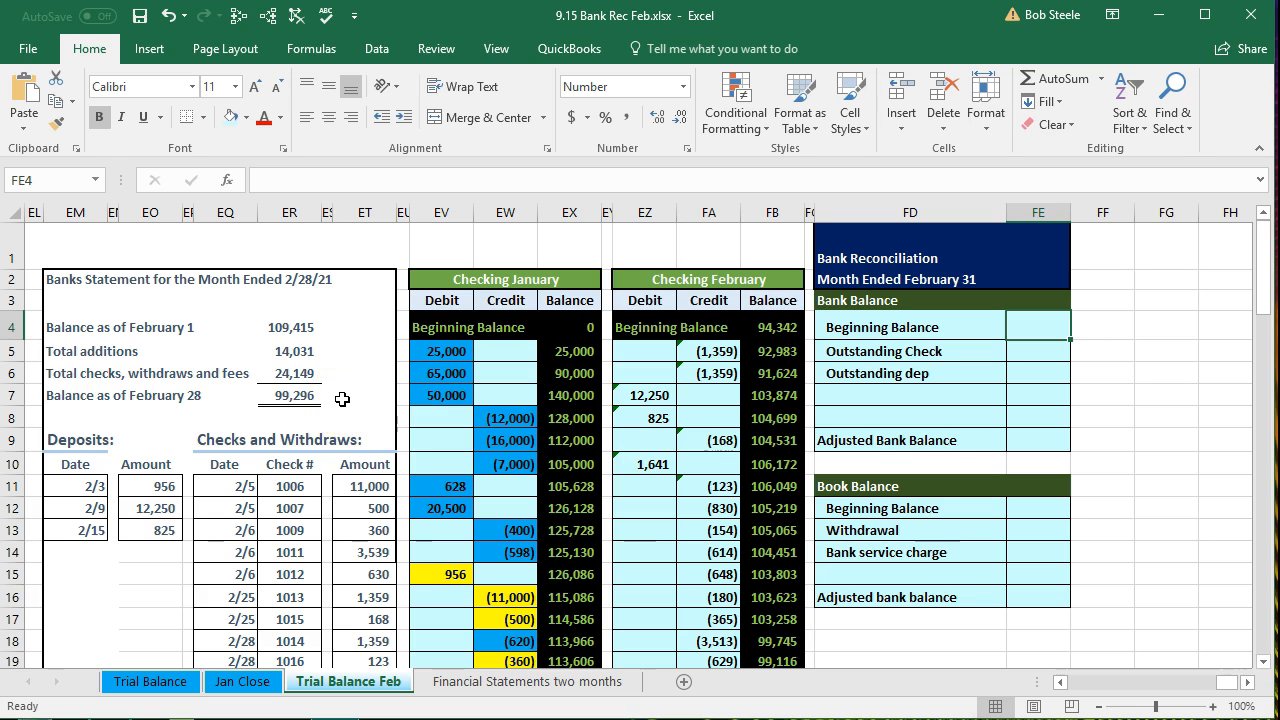
text(99,)
text(296)
key(Return)
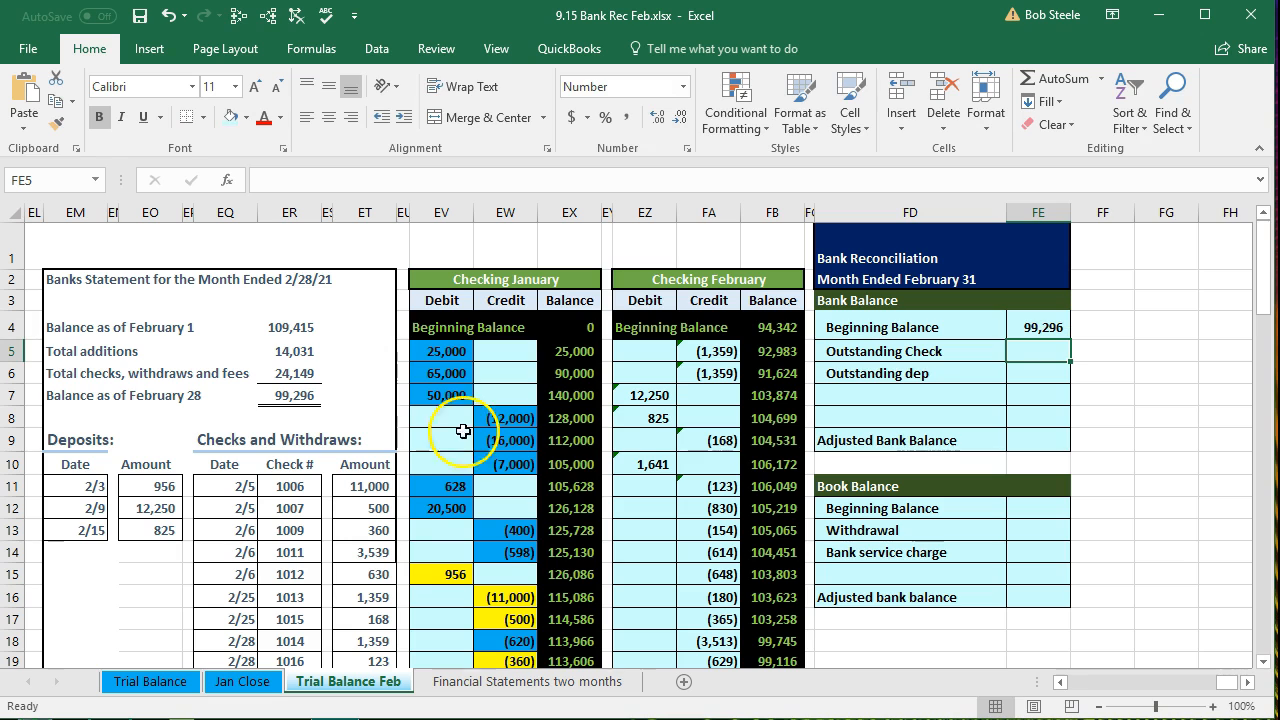
Enter 99,116 as the beginning book balance in the February reconciliation, matching the Checking February ledger's ending balance
click(1030, 510)
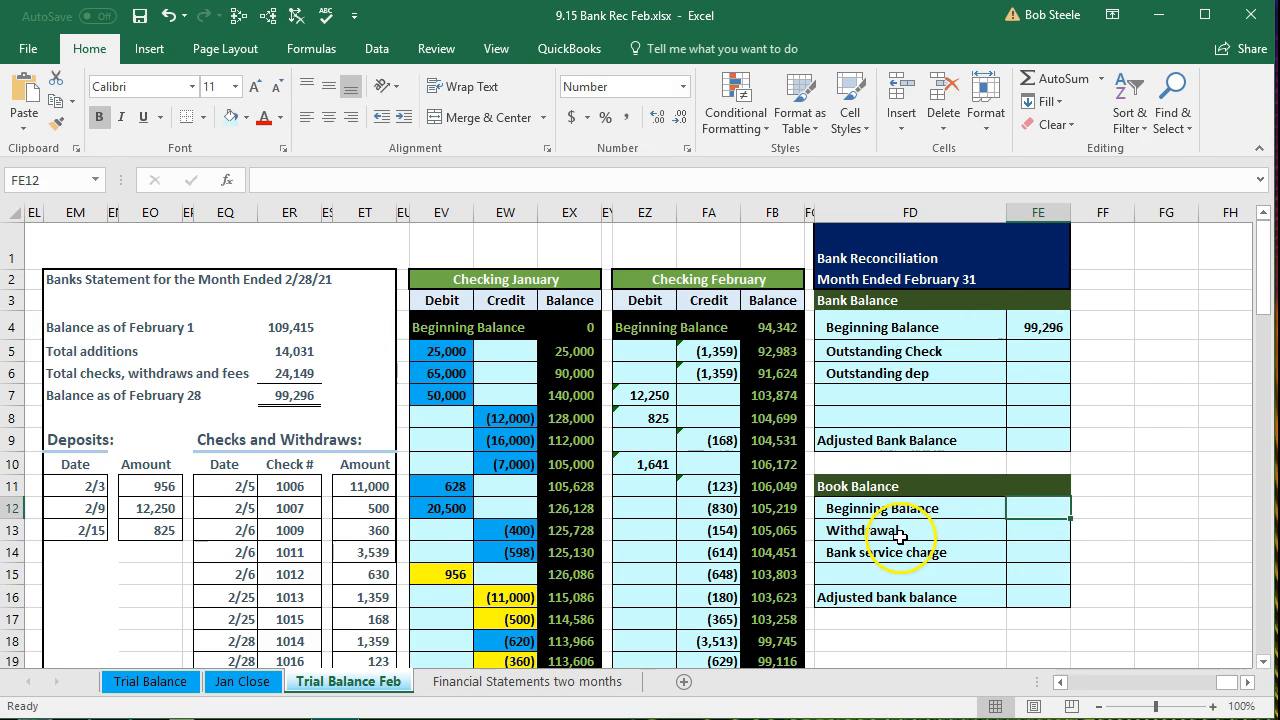
scroll(900, 537, down, 2)
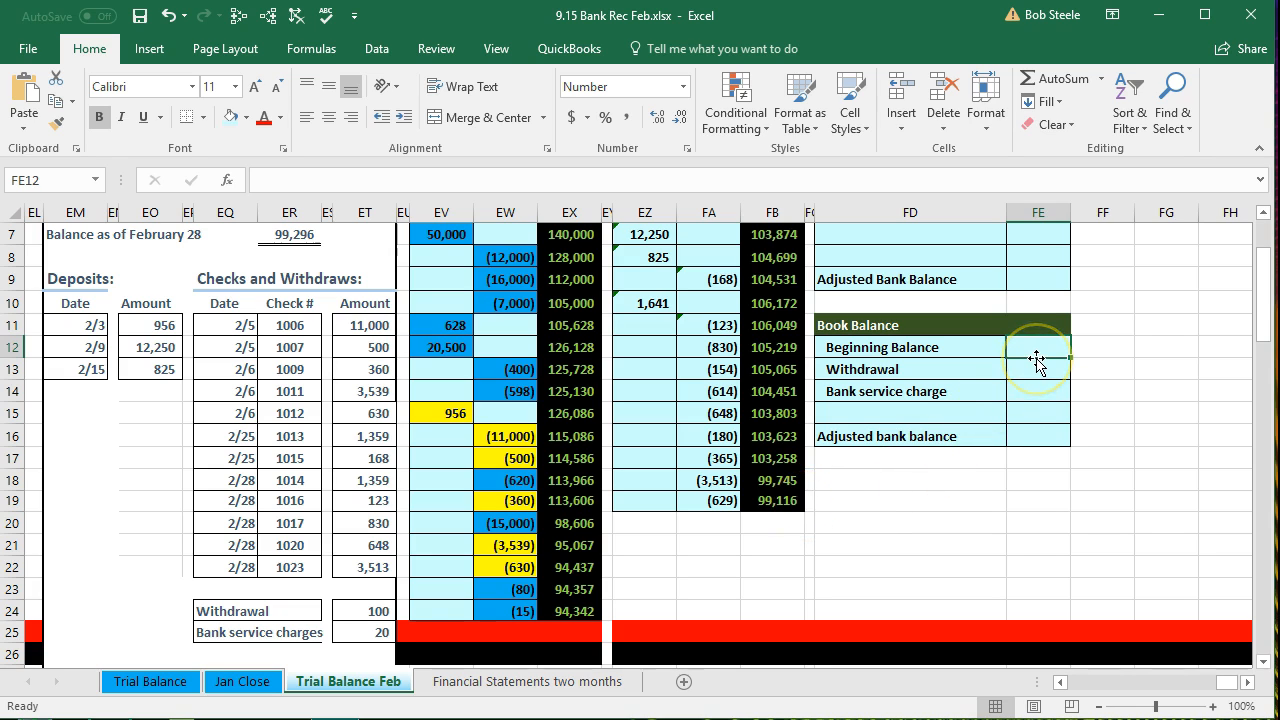
text(99)
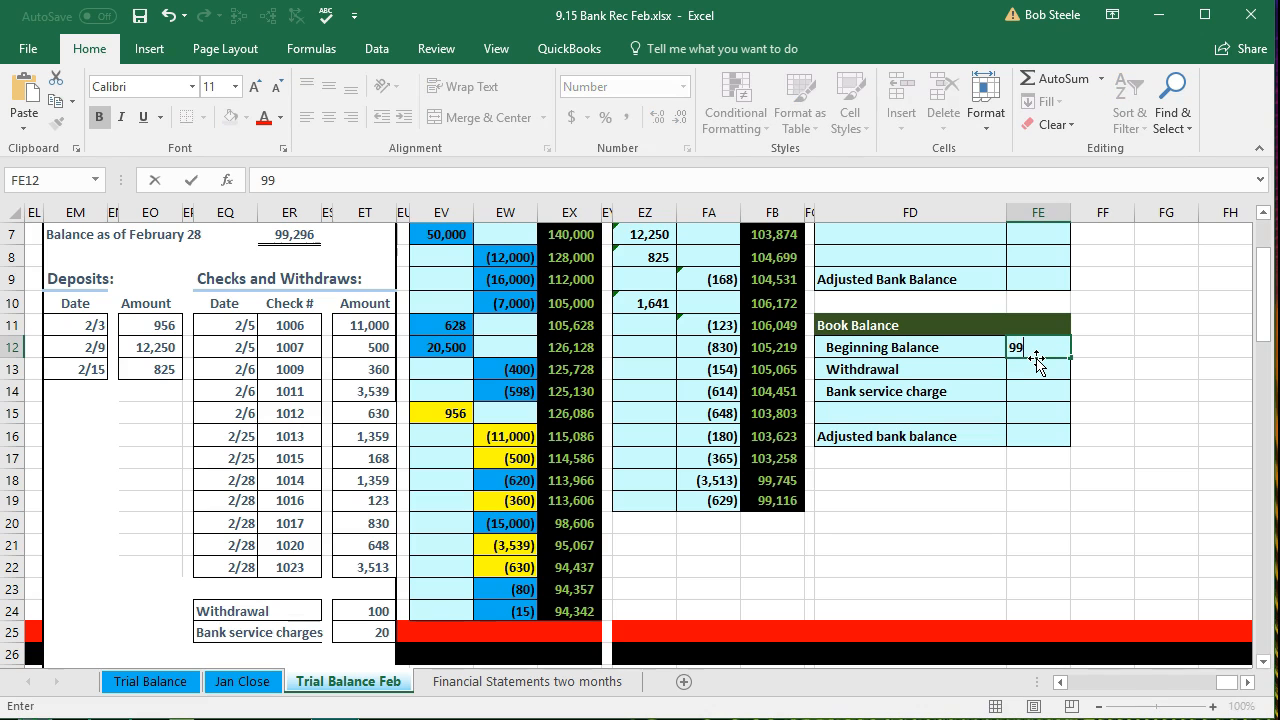
text(,116)
key(Return)
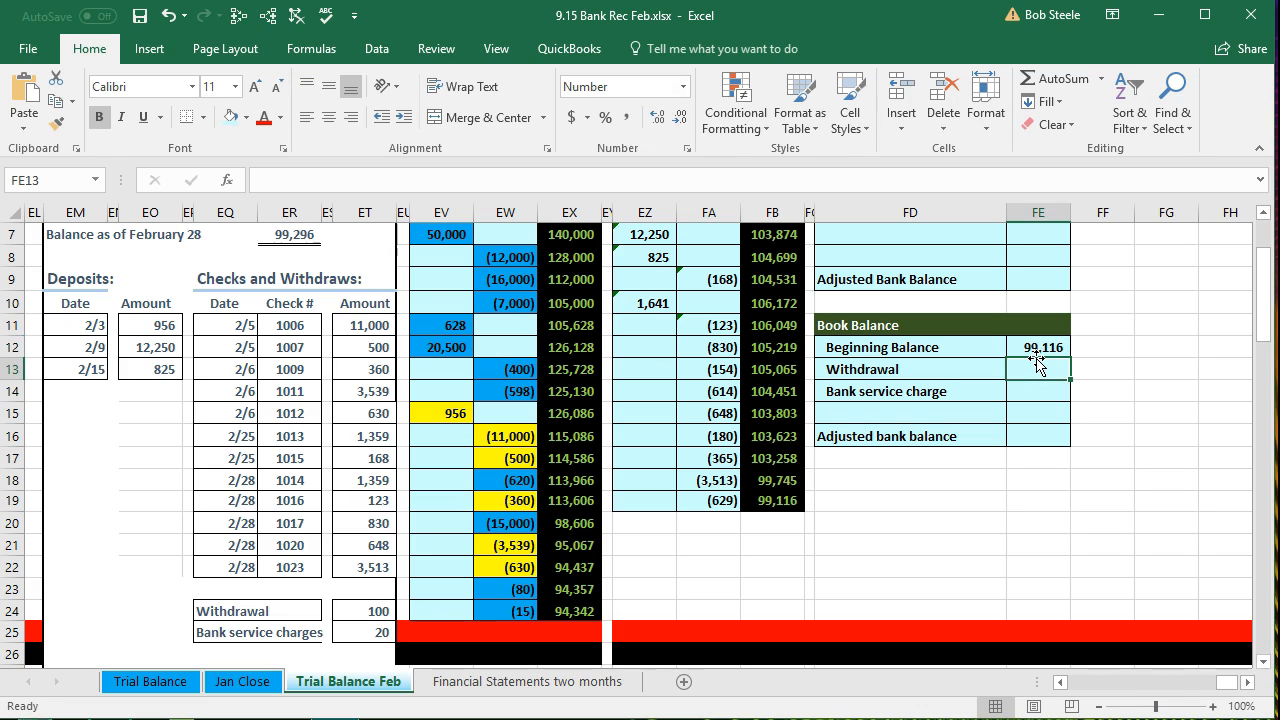
Locate the adjusted bank balance and adjusted book balance cells that have to agree in the February reconciliation
scroll(1037, 365, up, 1)
click(1034, 350)
click(1039, 509)
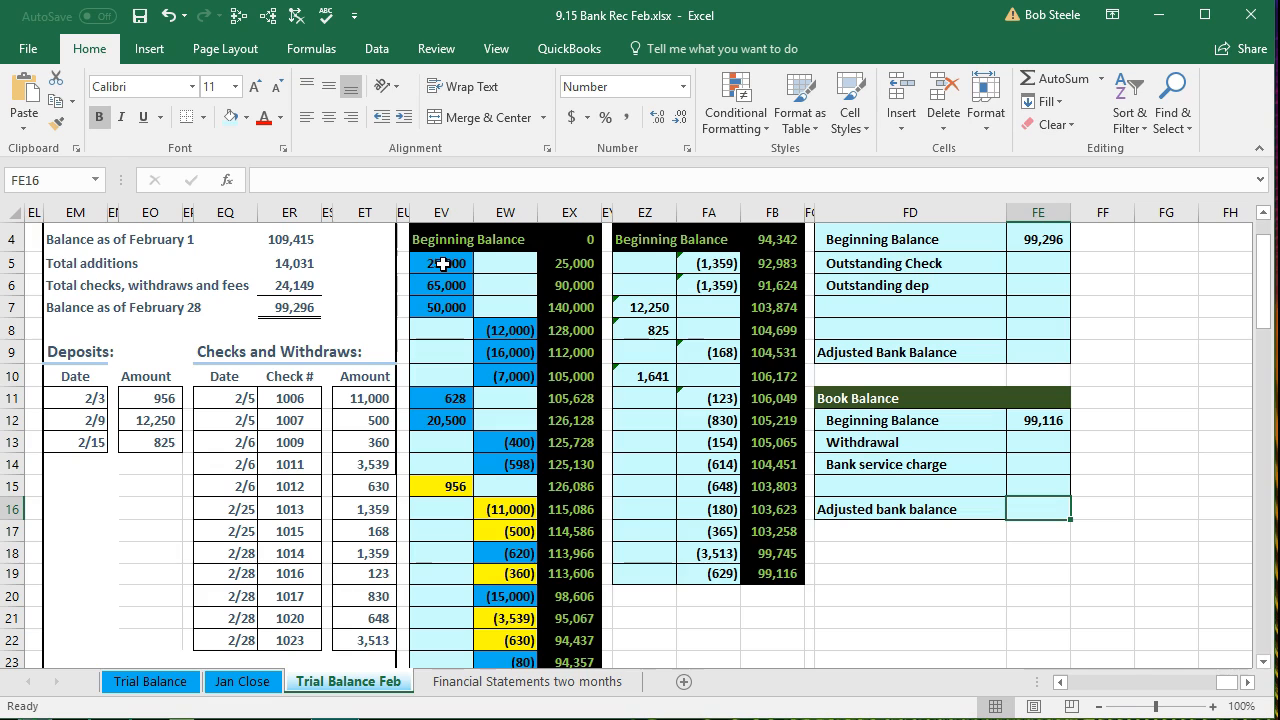
Select all blue cleared items in the Checking January ledger and compare their sum with the bank statement's February 1 balance
click(294, 239)
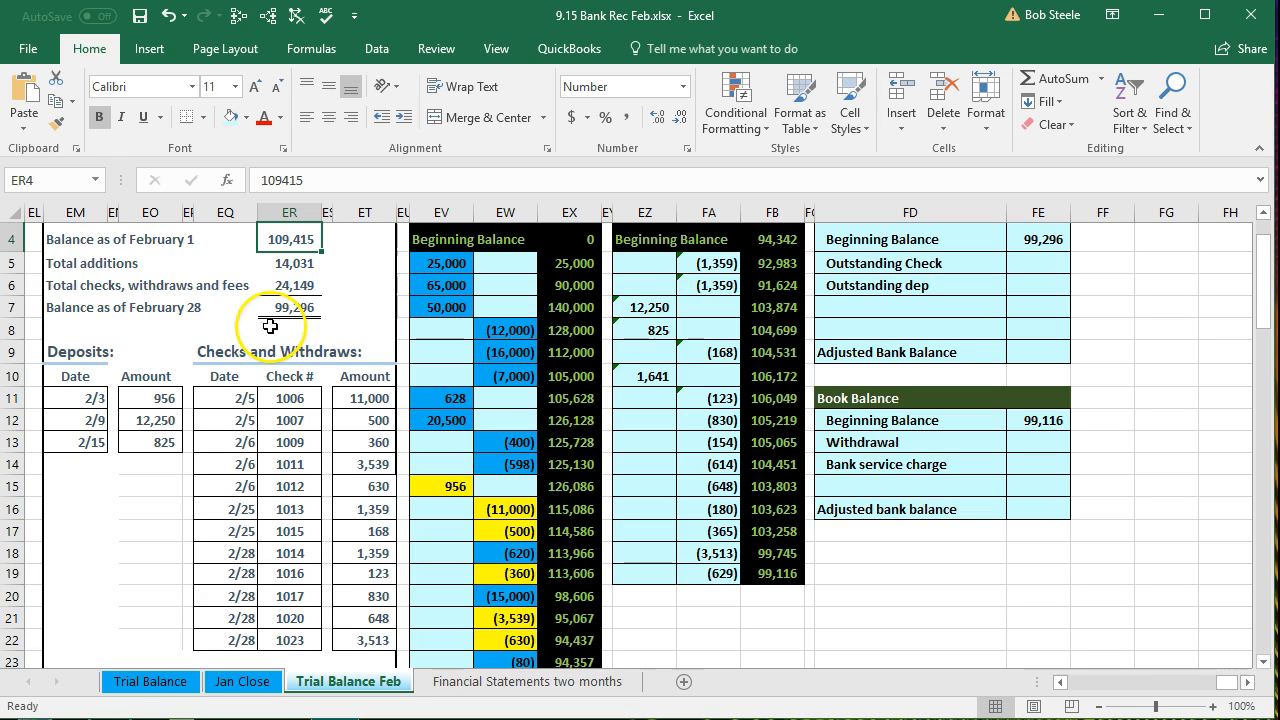
click(459, 308)
drag(449, 264, 493, 453)
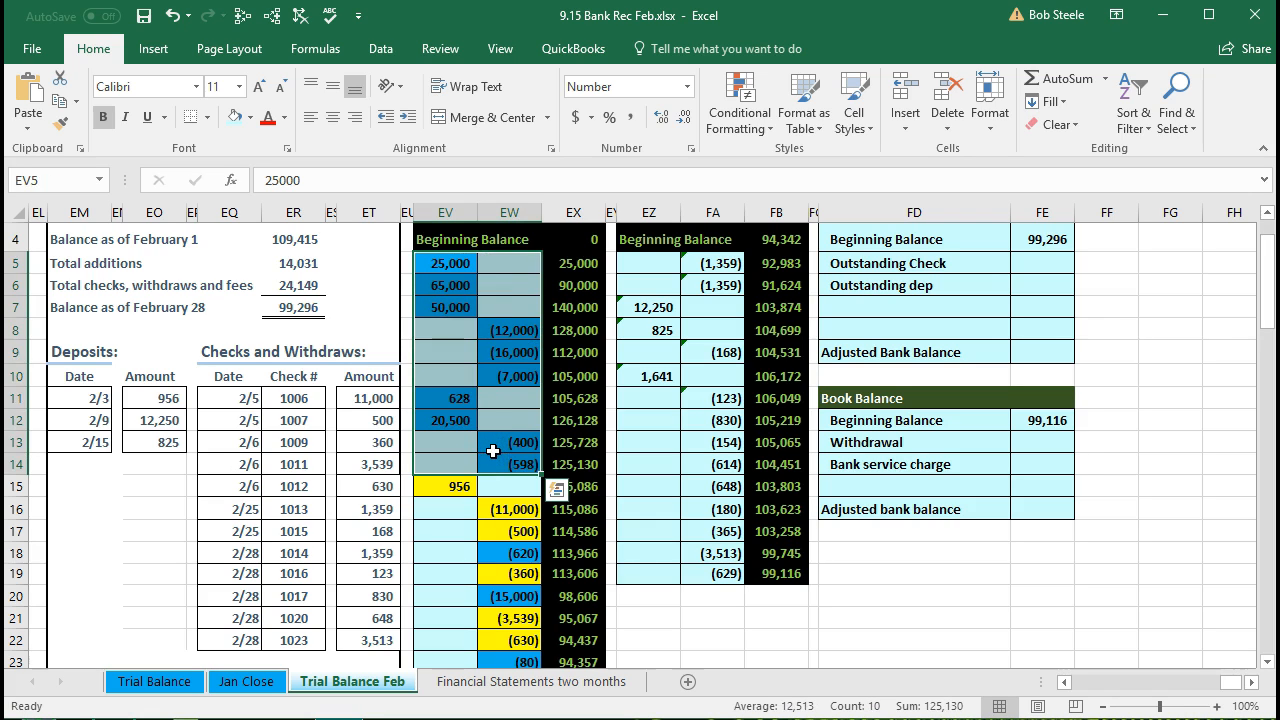
click(520, 555)
scroll(440, 565, down, 1)
ctrl+click(510, 523)
ctrl+click(515, 589)
ctrl+click(518, 609)
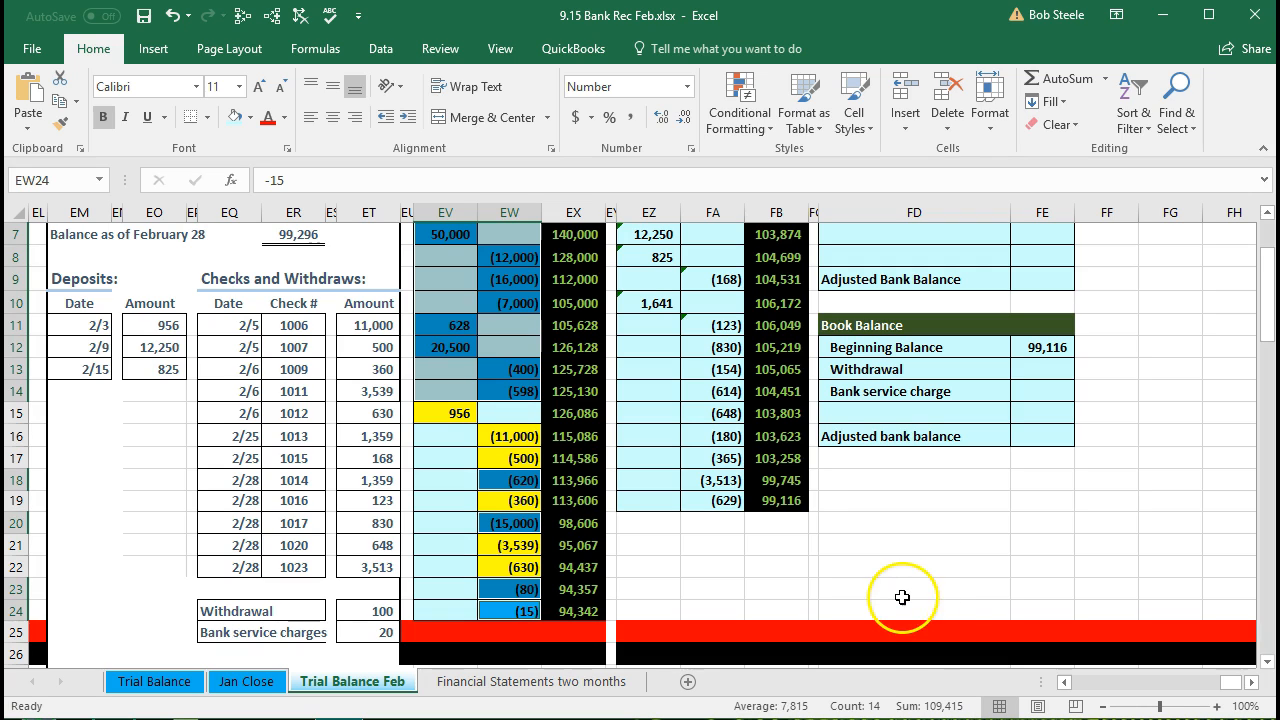
scroll(902, 597, up, 1)
scroll(902, 597, up, 1)
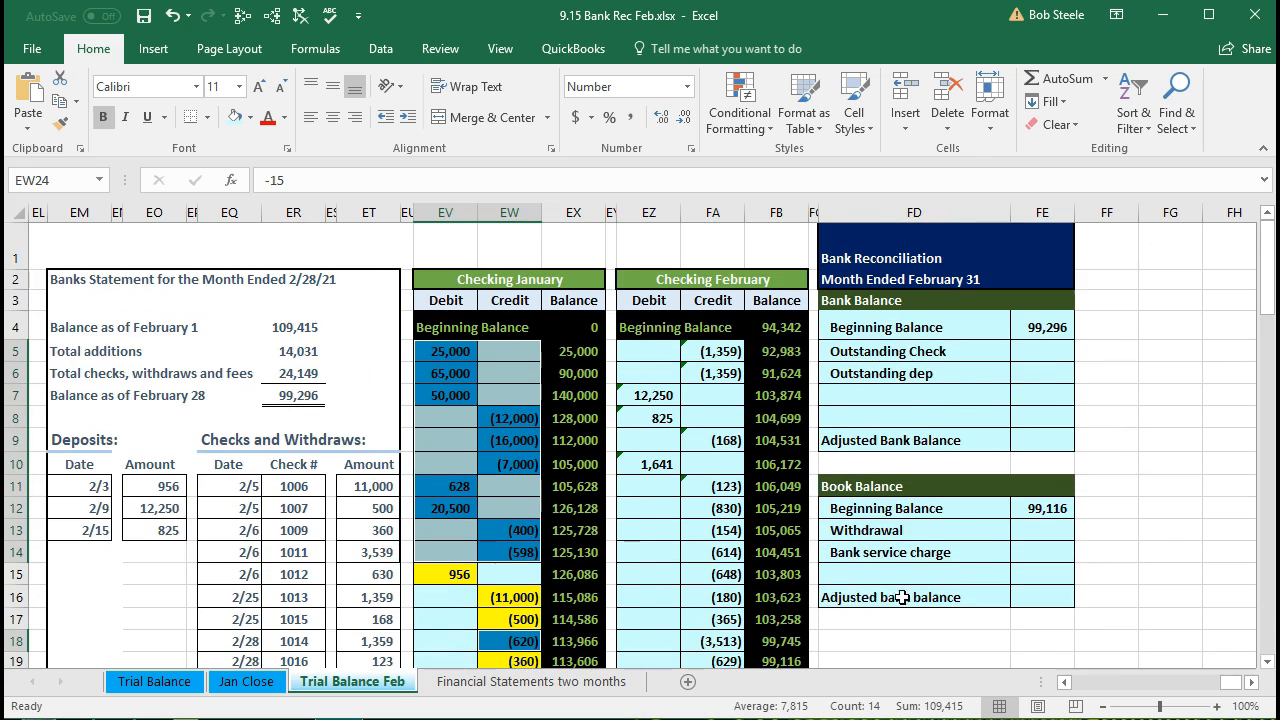
click(305, 328)
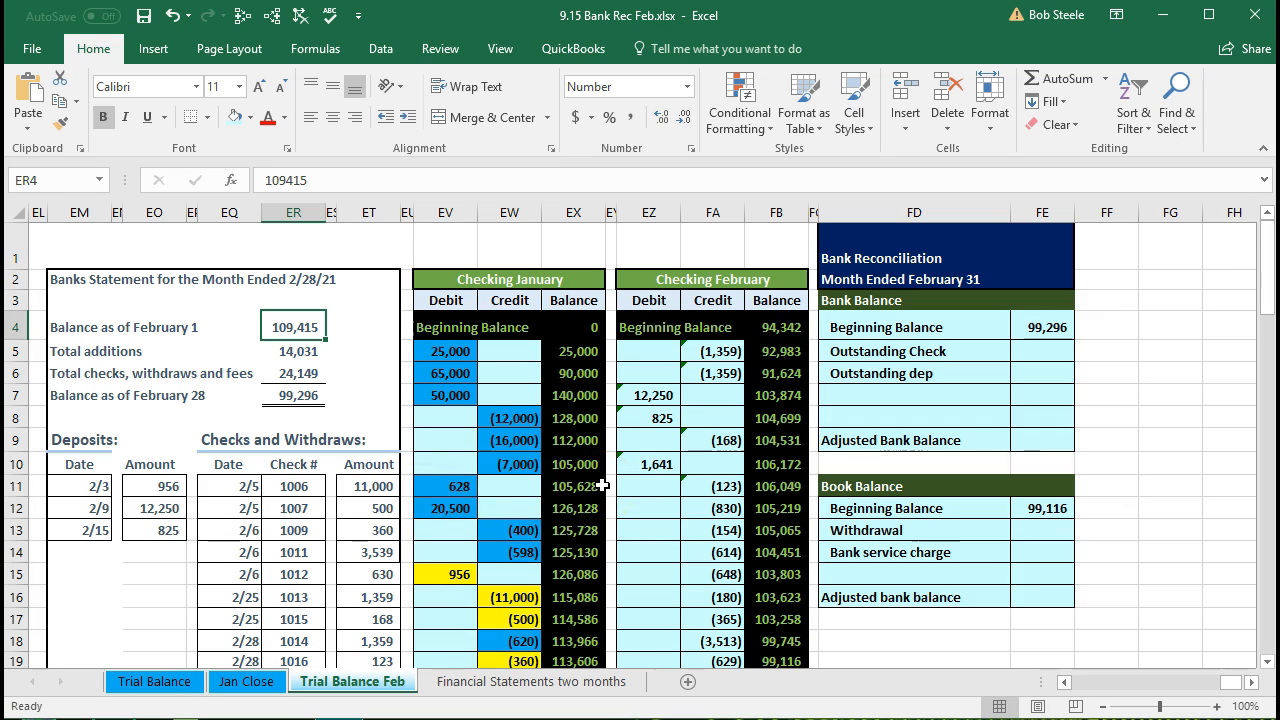
Shade the 2/3 deposit of 956 light green on the bank statement and its matching debit in the Checking January ledger
click(463, 575)
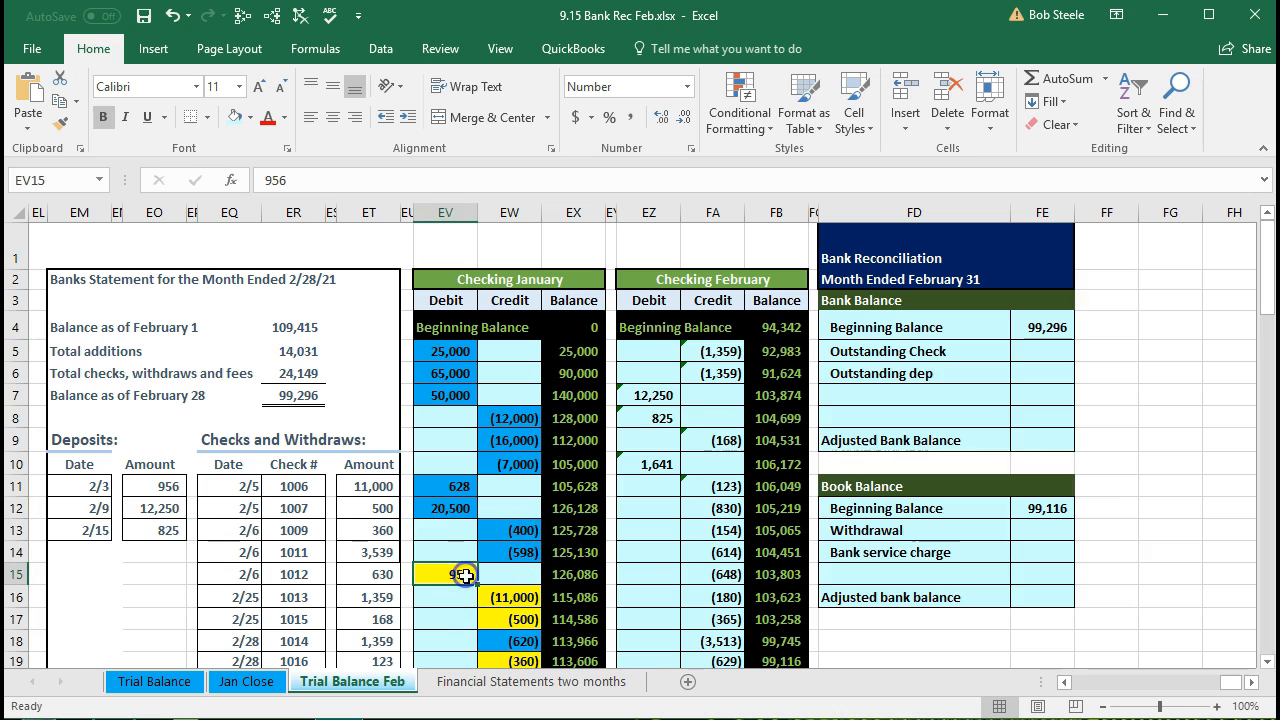
click(700, 552)
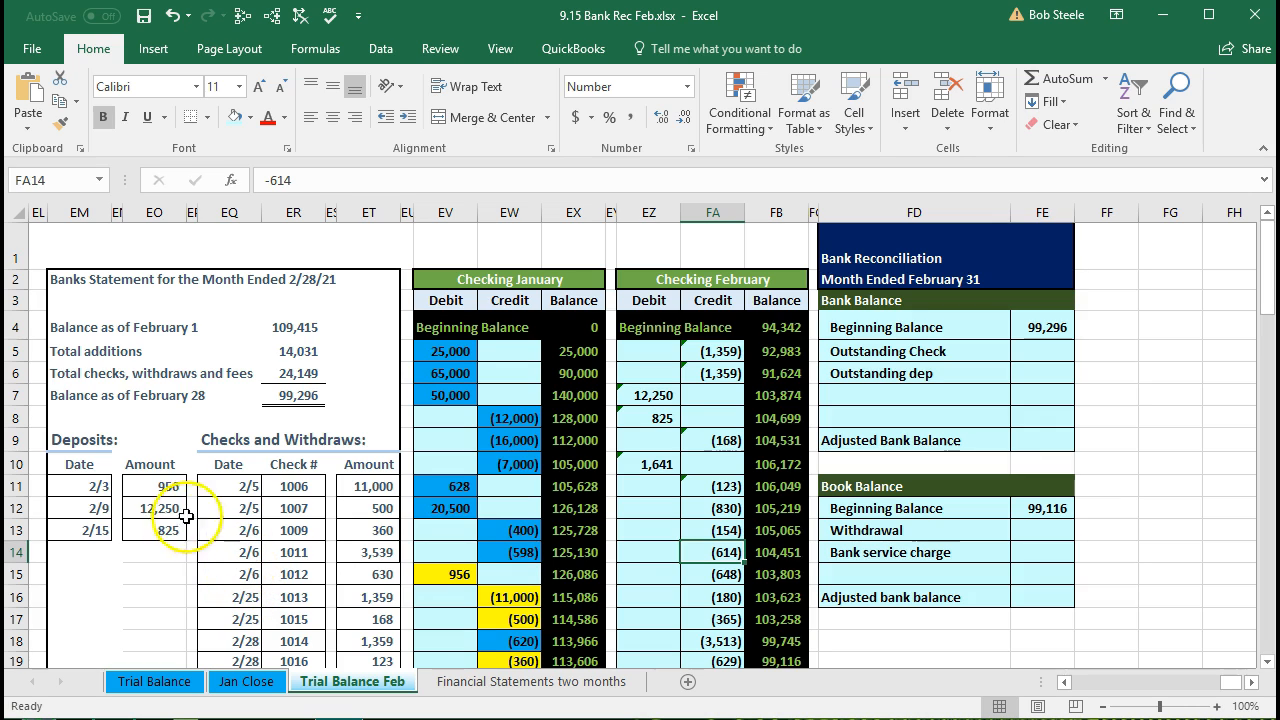
click(150, 483)
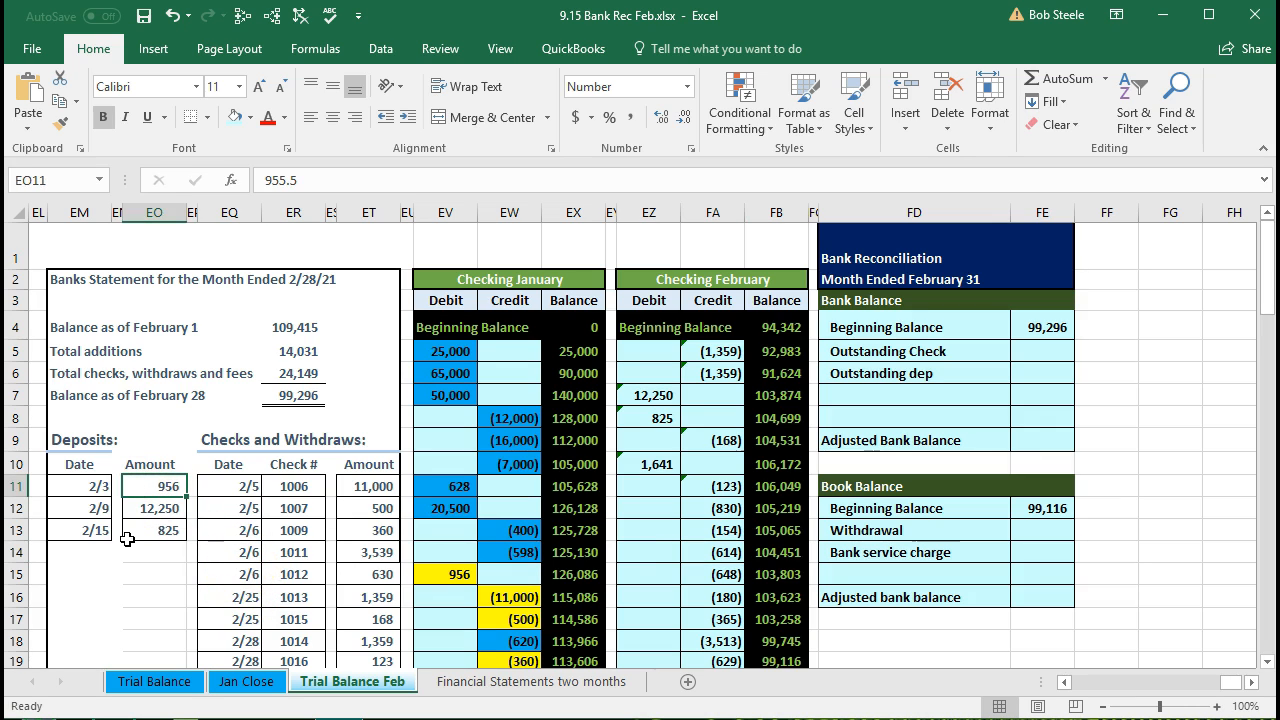
click(85, 486)
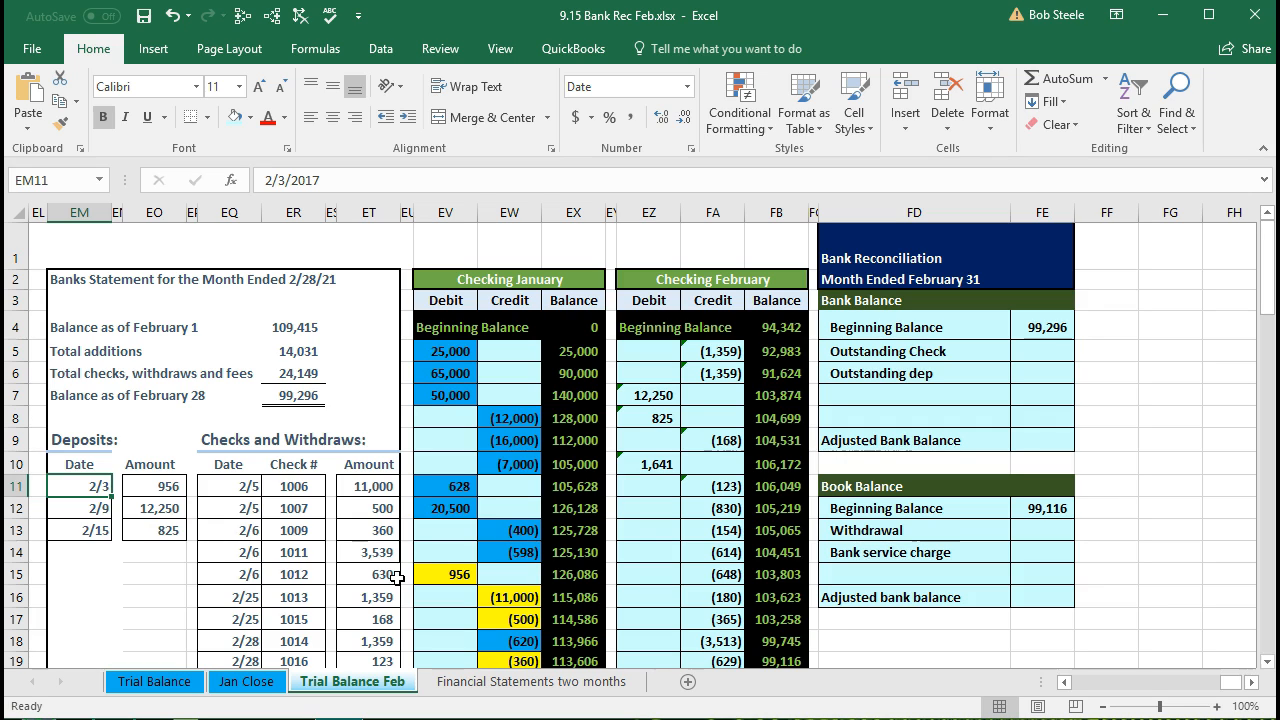
click(134, 487)
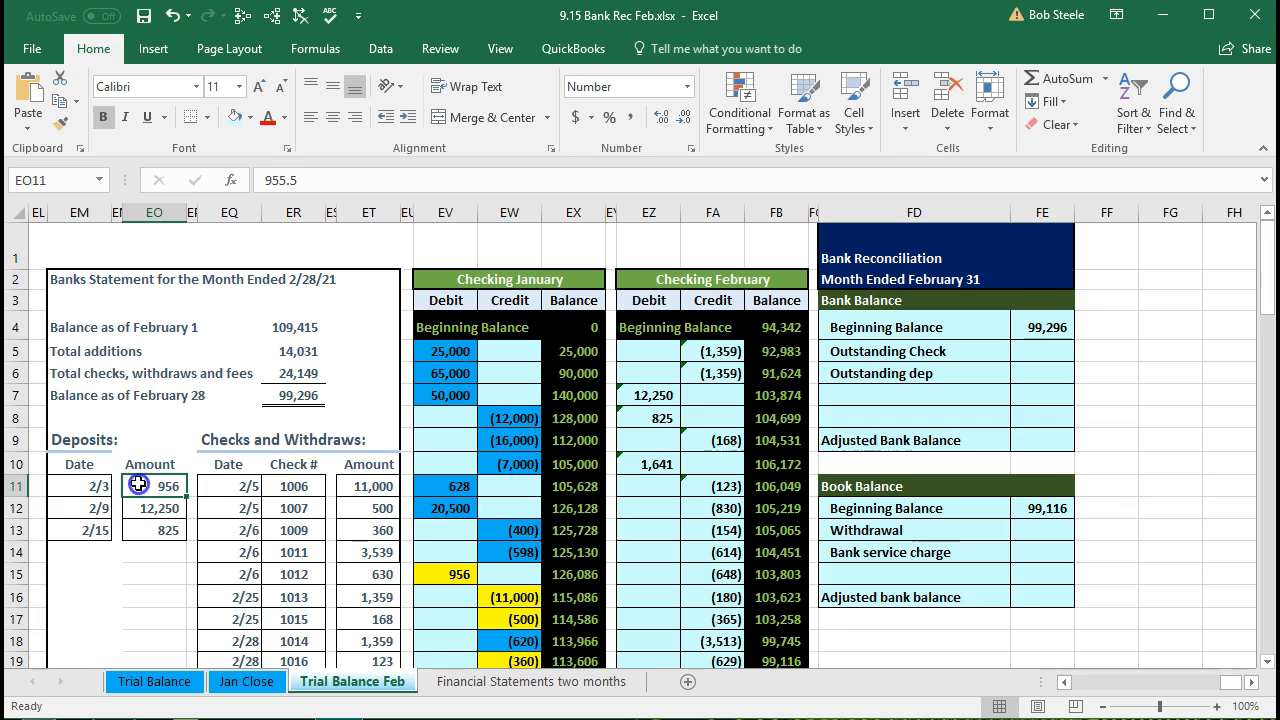
right_click(135, 487)
click(235, 539)
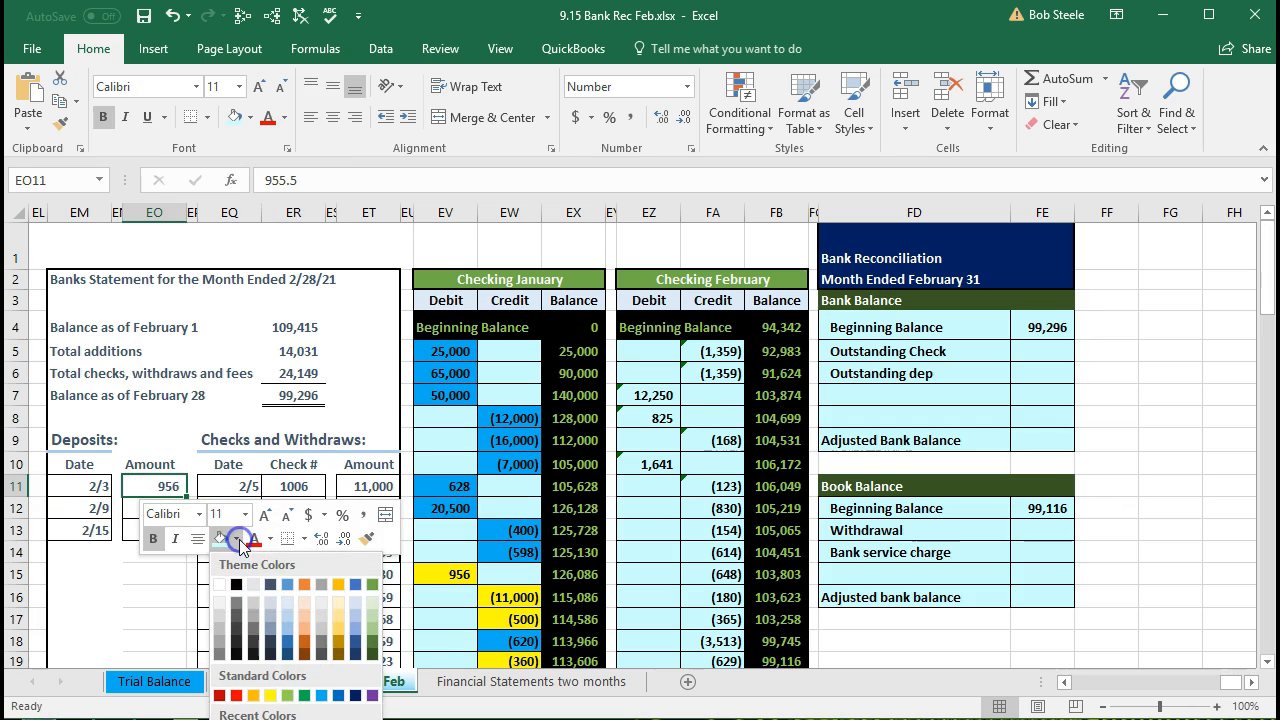
click(287, 697)
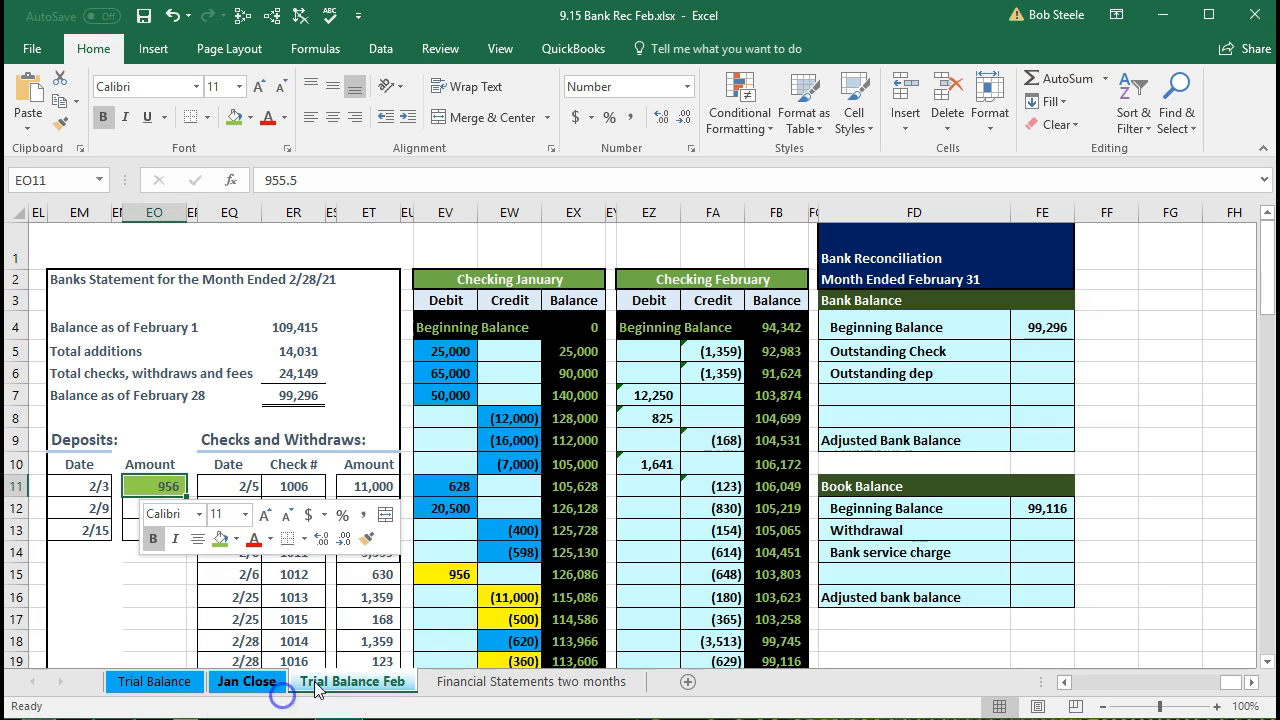
click(440, 574)
right_click(440, 574)
click(524, 624)
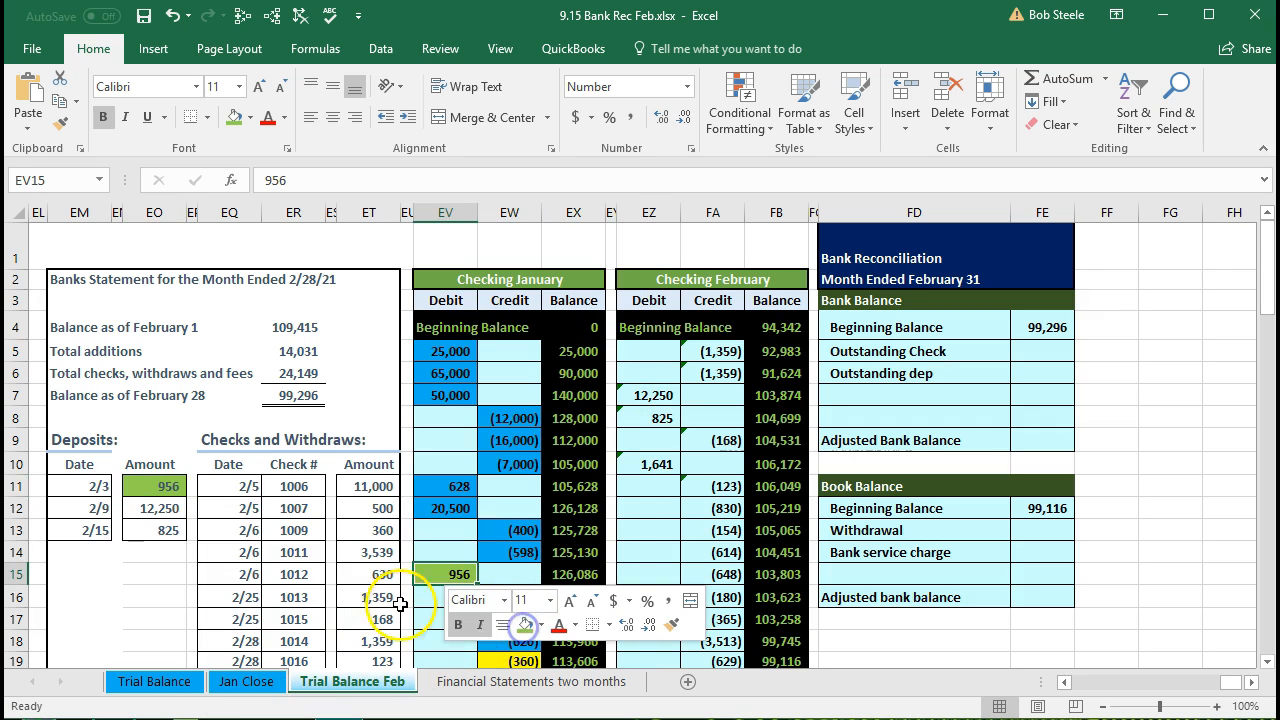
Mark the 2/9 deposit of 12,250 green on the bank statement and in the Checking February debit column
click(155, 508)
scroll(360, 498, down, 2)
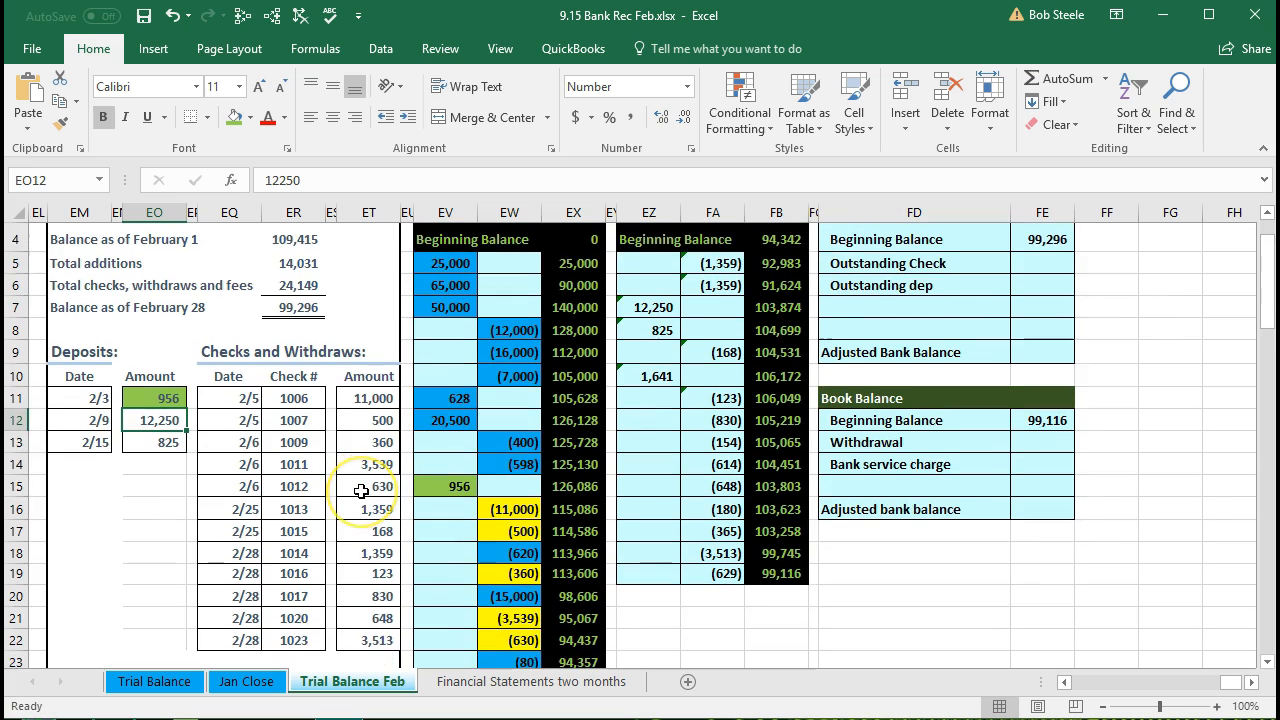
scroll(360, 490, up, 2)
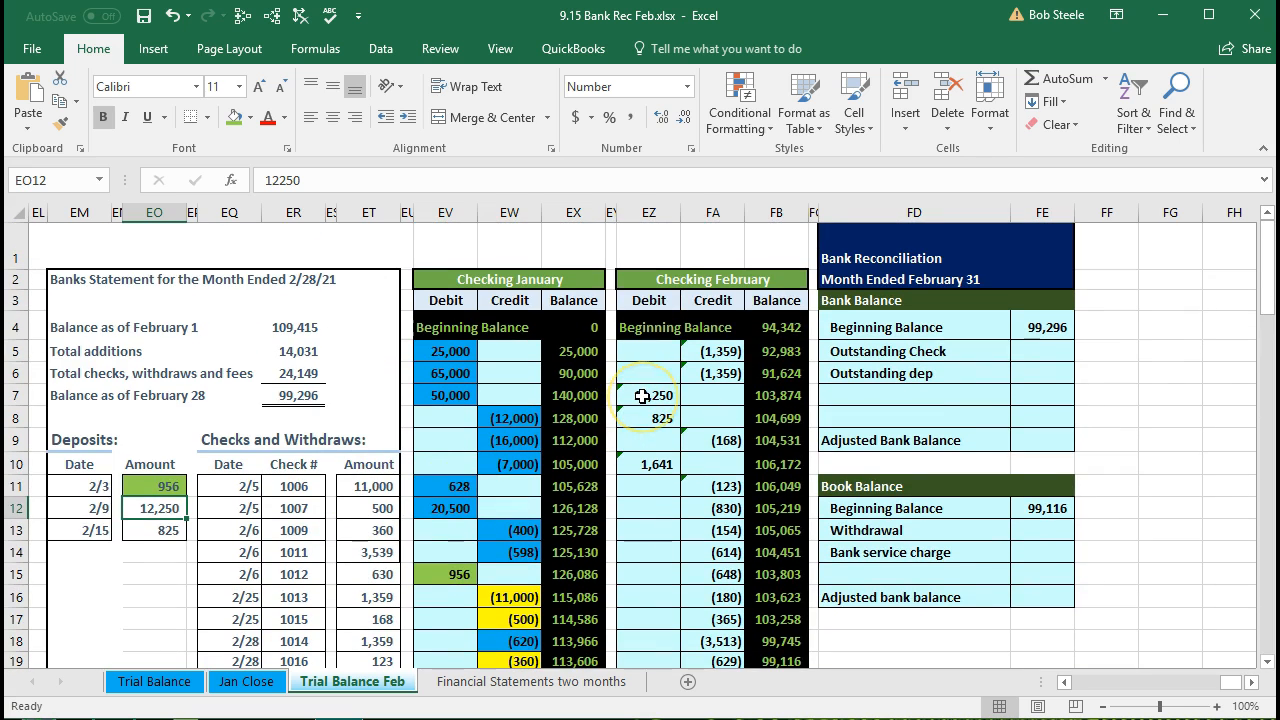
right_click(163, 506)
key(Escape)
click(655, 390)
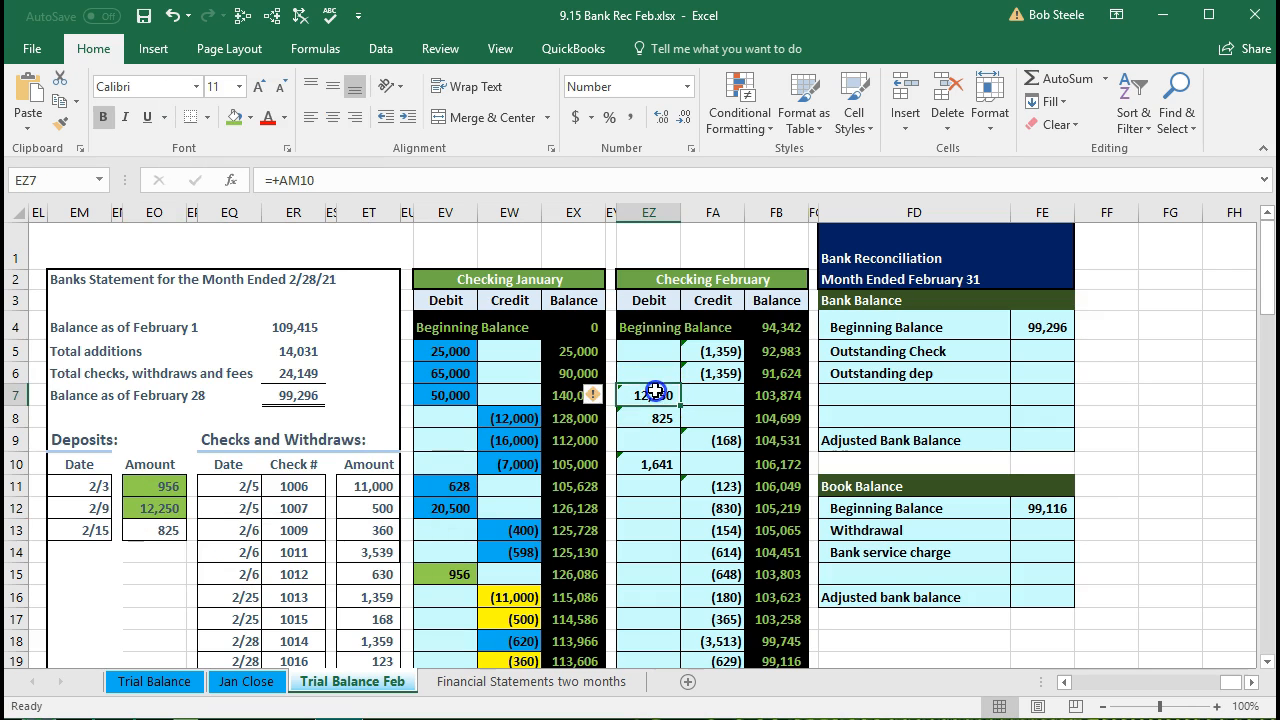
right_click(655, 390)
click(736, 359)
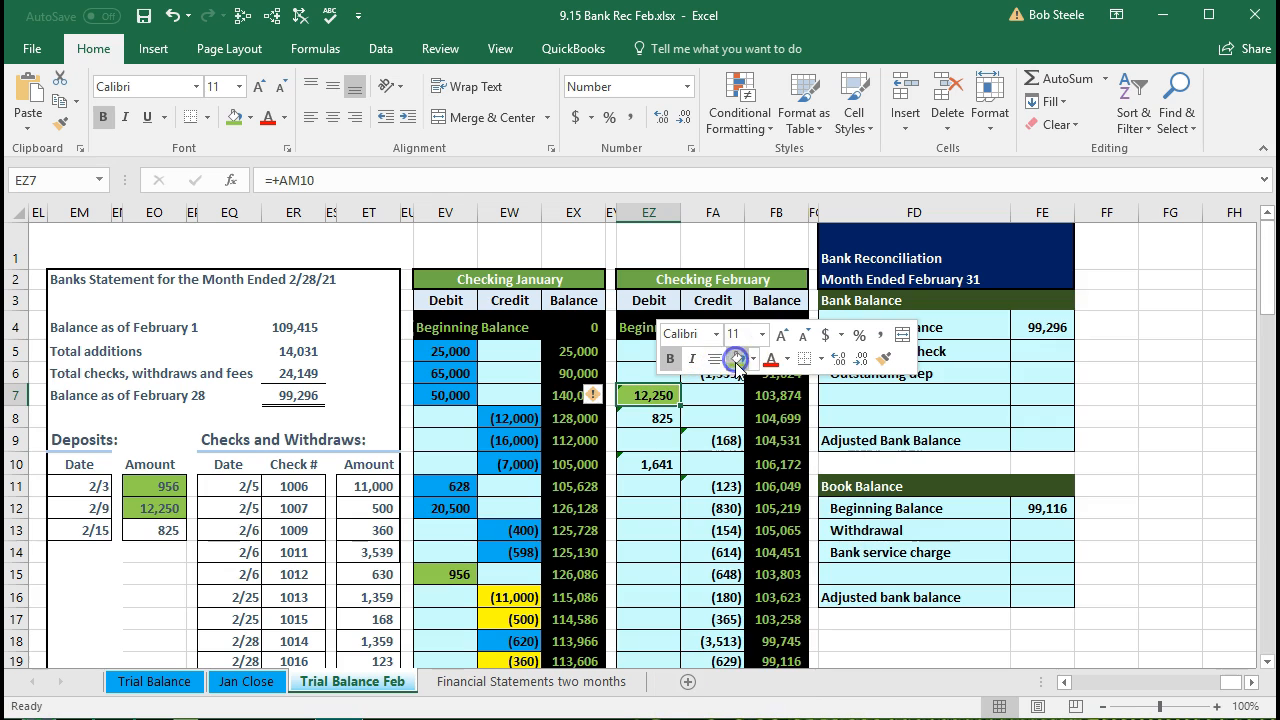
Mark the 2/15 deposit of 825 green on the bank statement and in the Checking February ledger, and check the remaining February debit
click(168, 532)
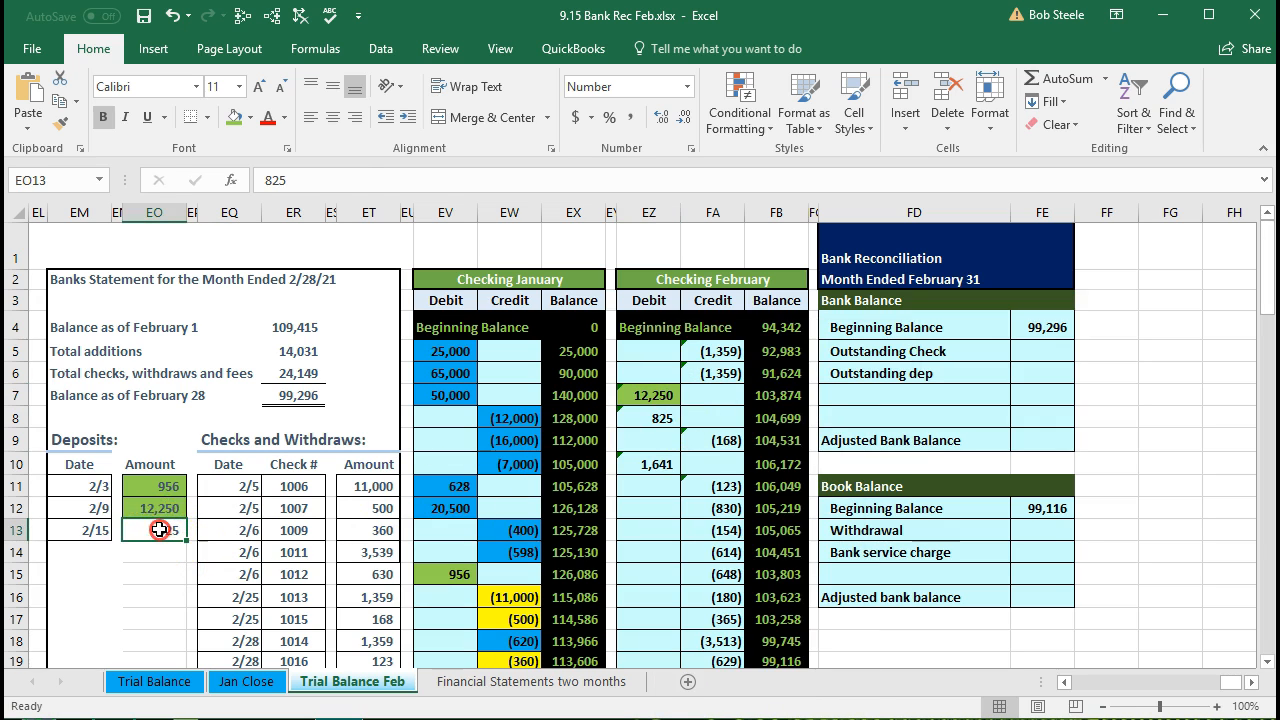
right_click(166, 528)
click(241, 587)
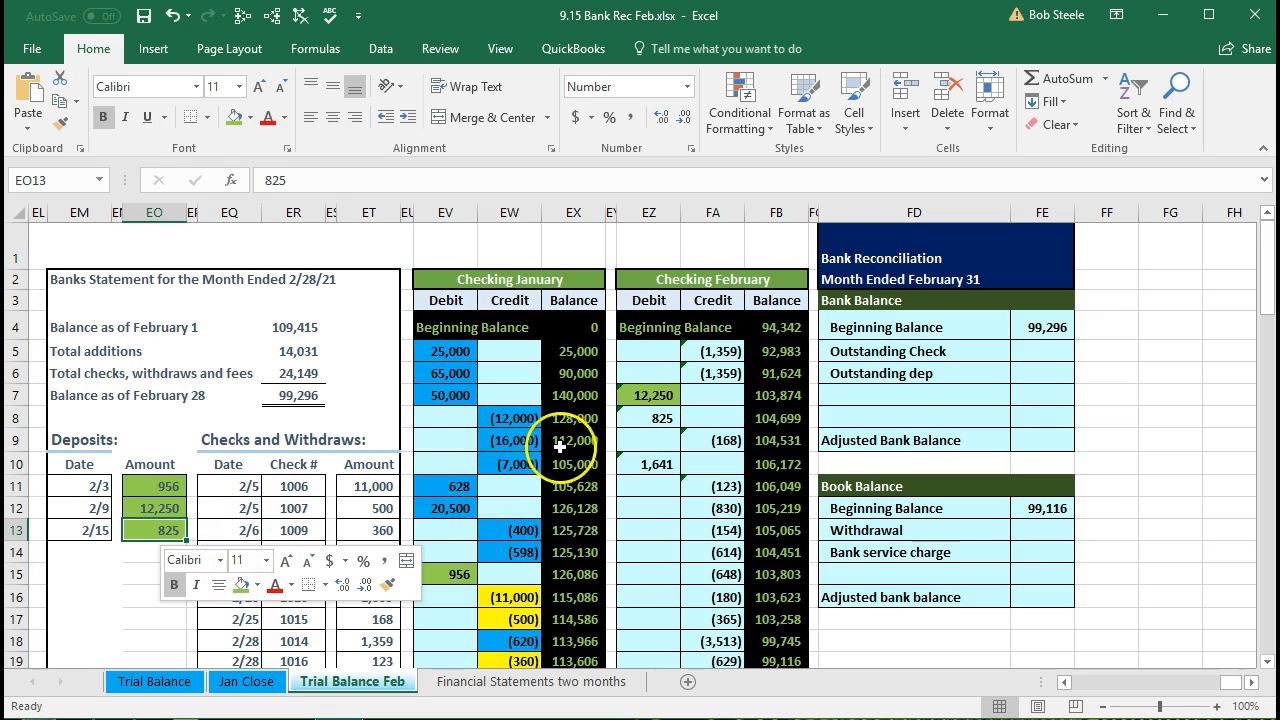
click(658, 415)
right_click(658, 415)
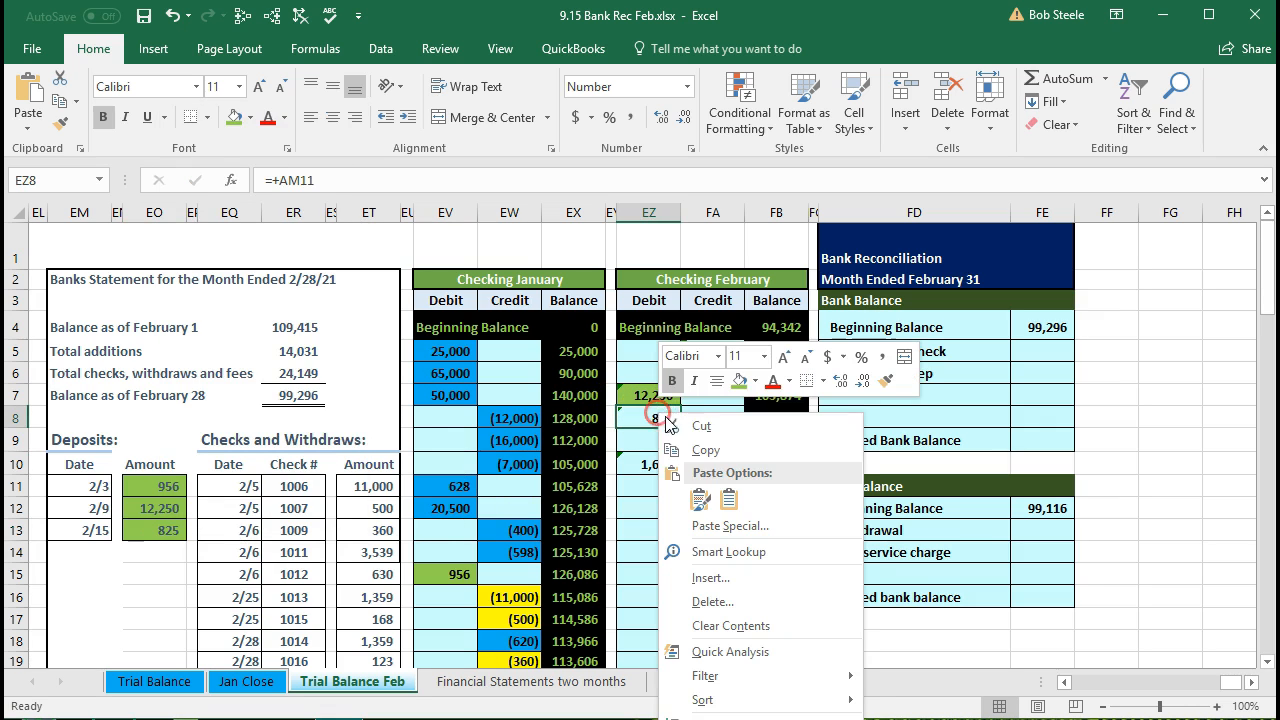
click(738, 383)
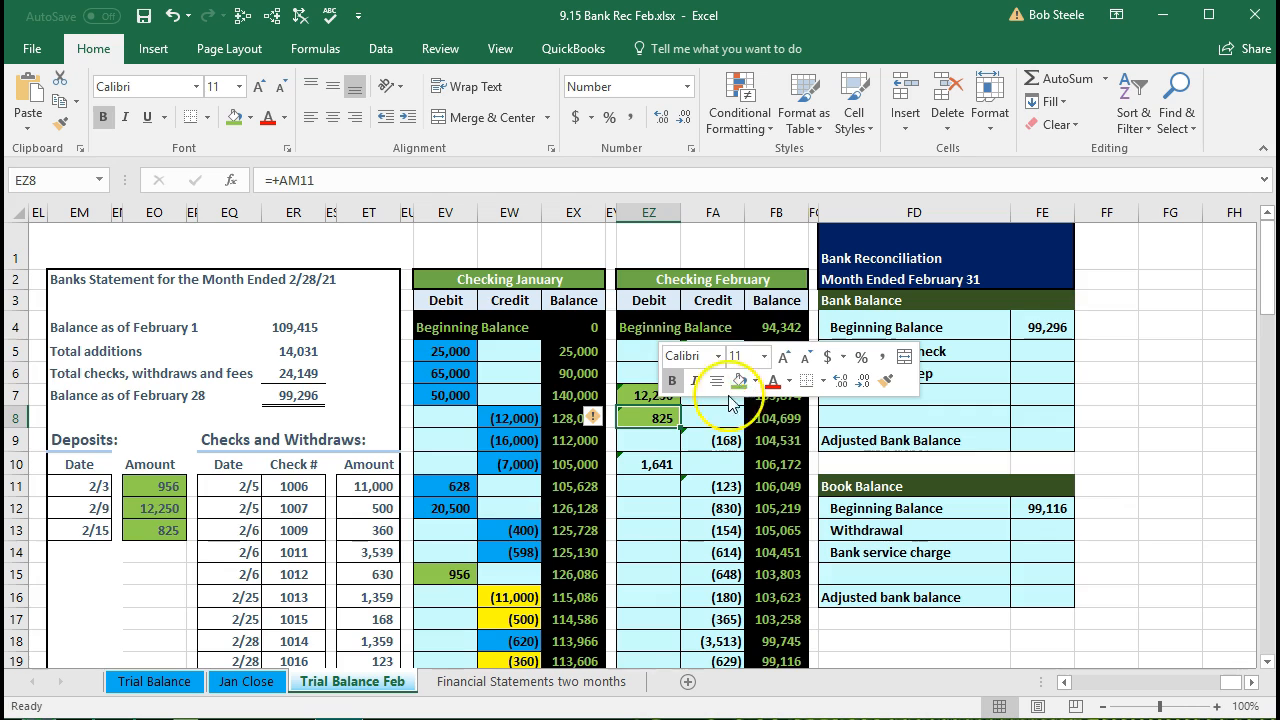
click(433, 523)
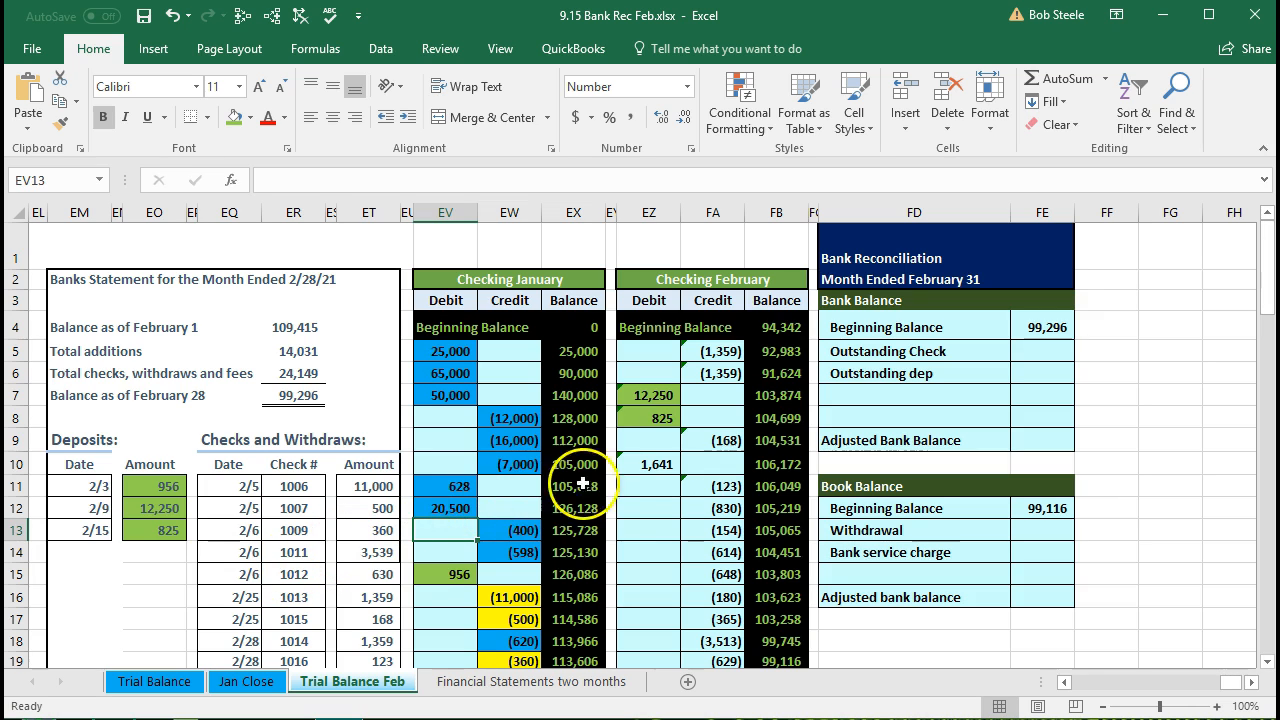
click(638, 464)
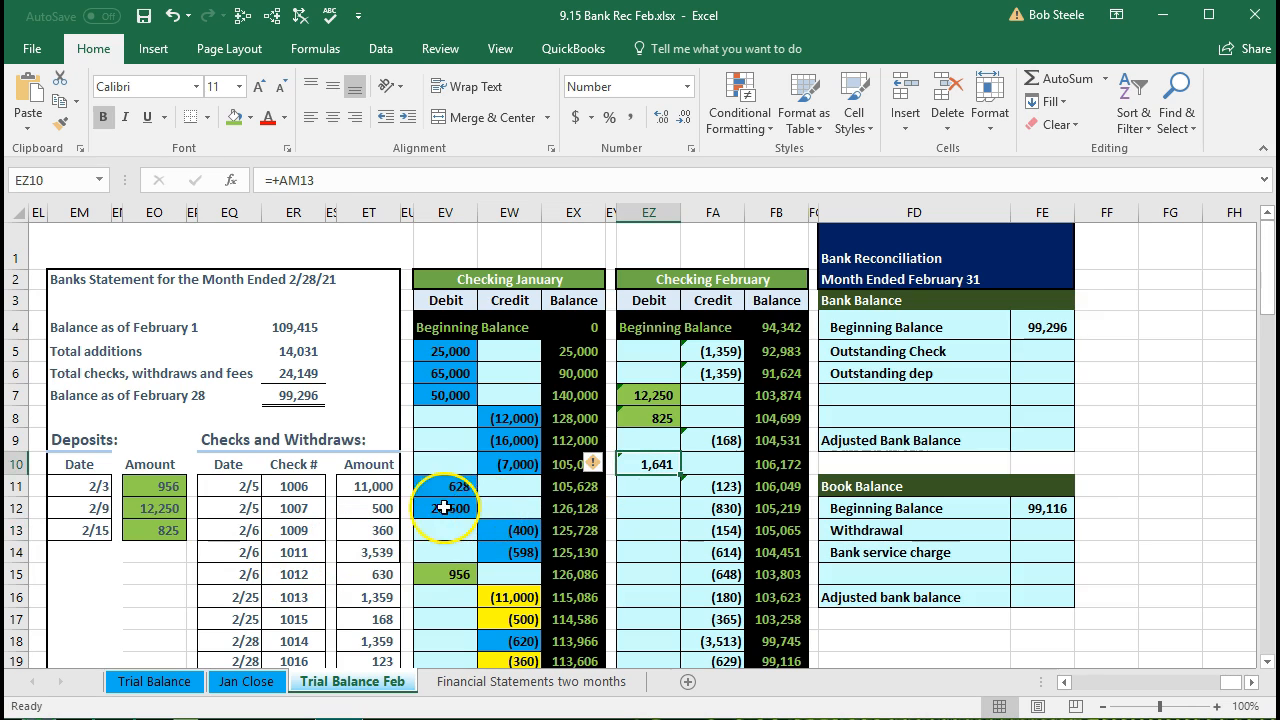
Shade check 1006 for 11,000 green on the bank statement and its matching credit in the Checking January ledger
click(362, 488)
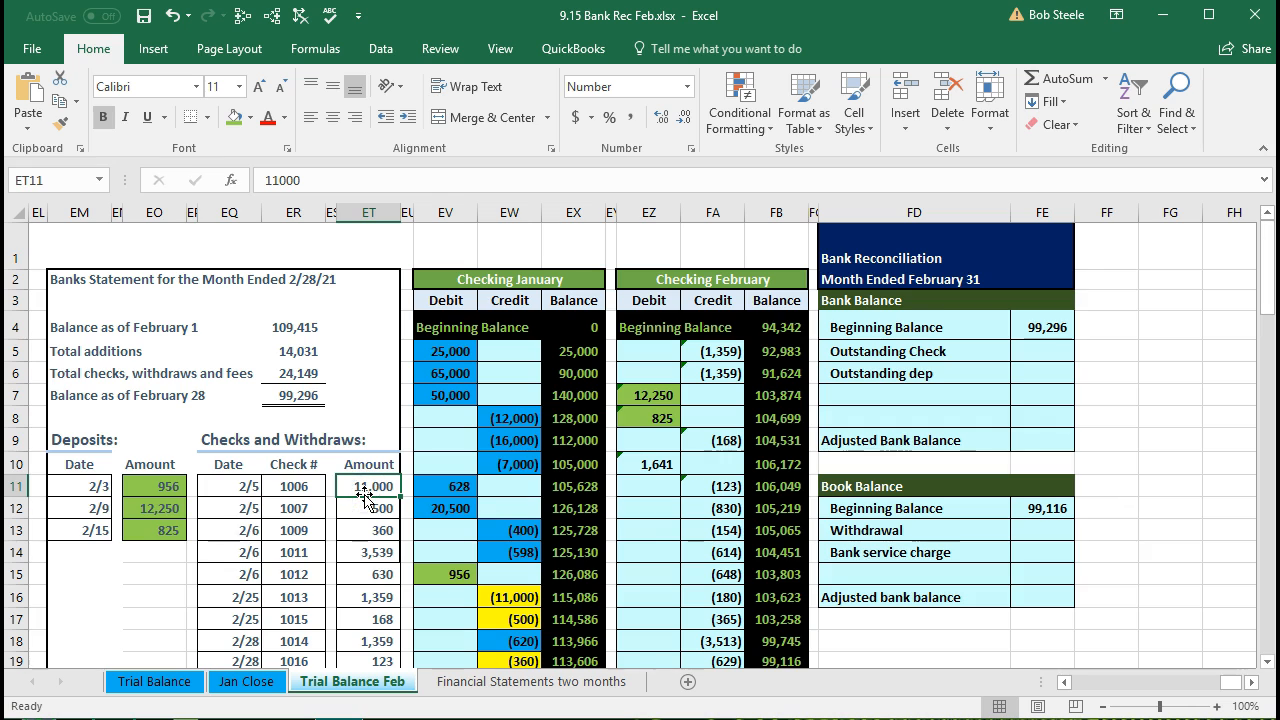
scroll(365, 497, down, 1)
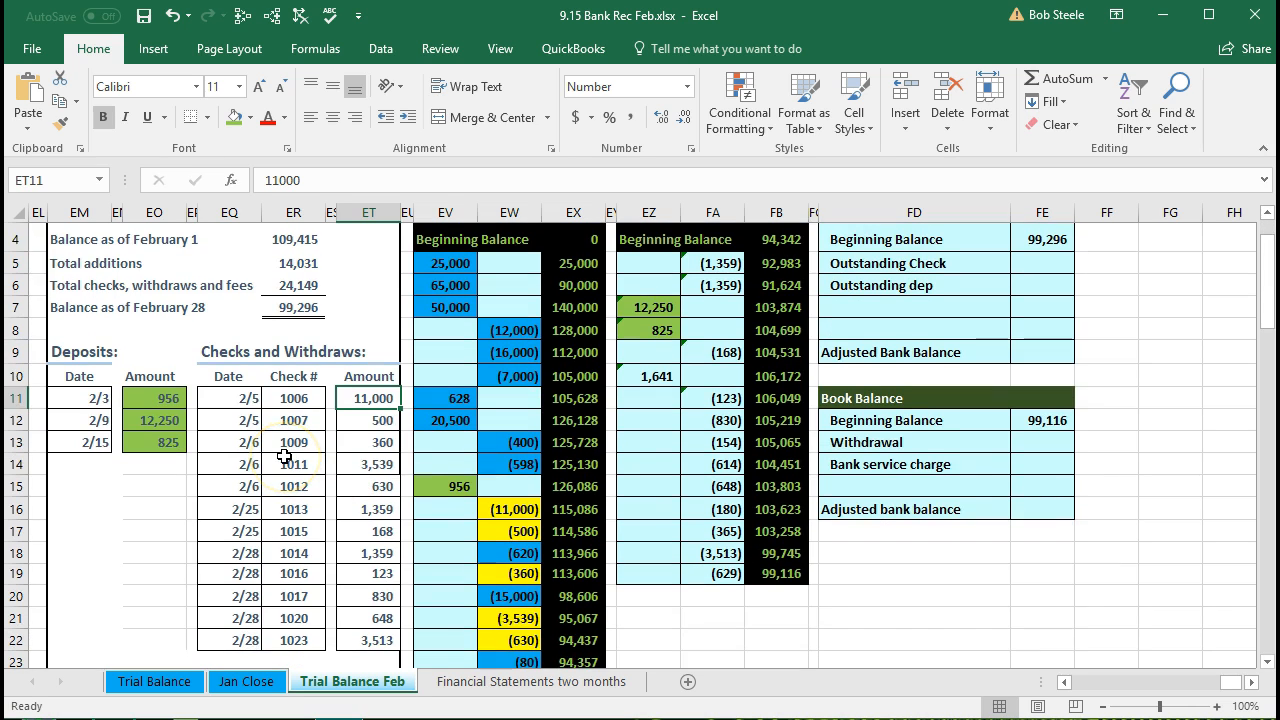
click(250, 398)
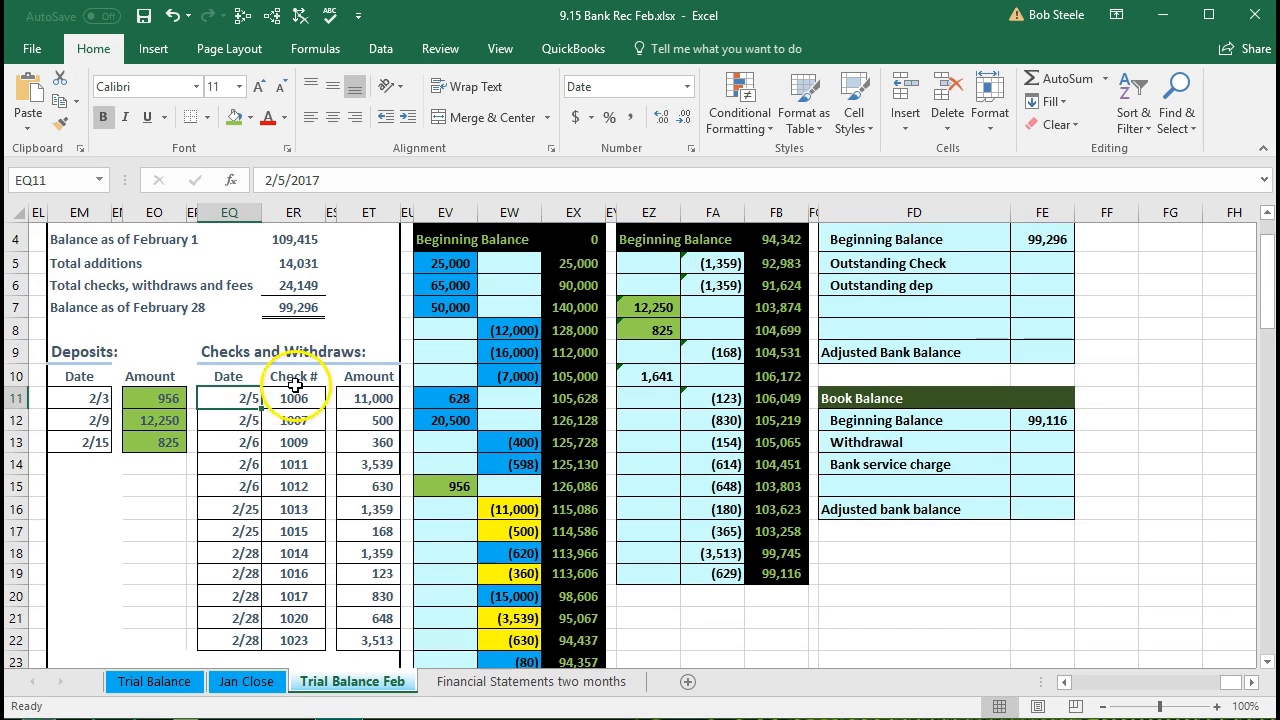
click(298, 390)
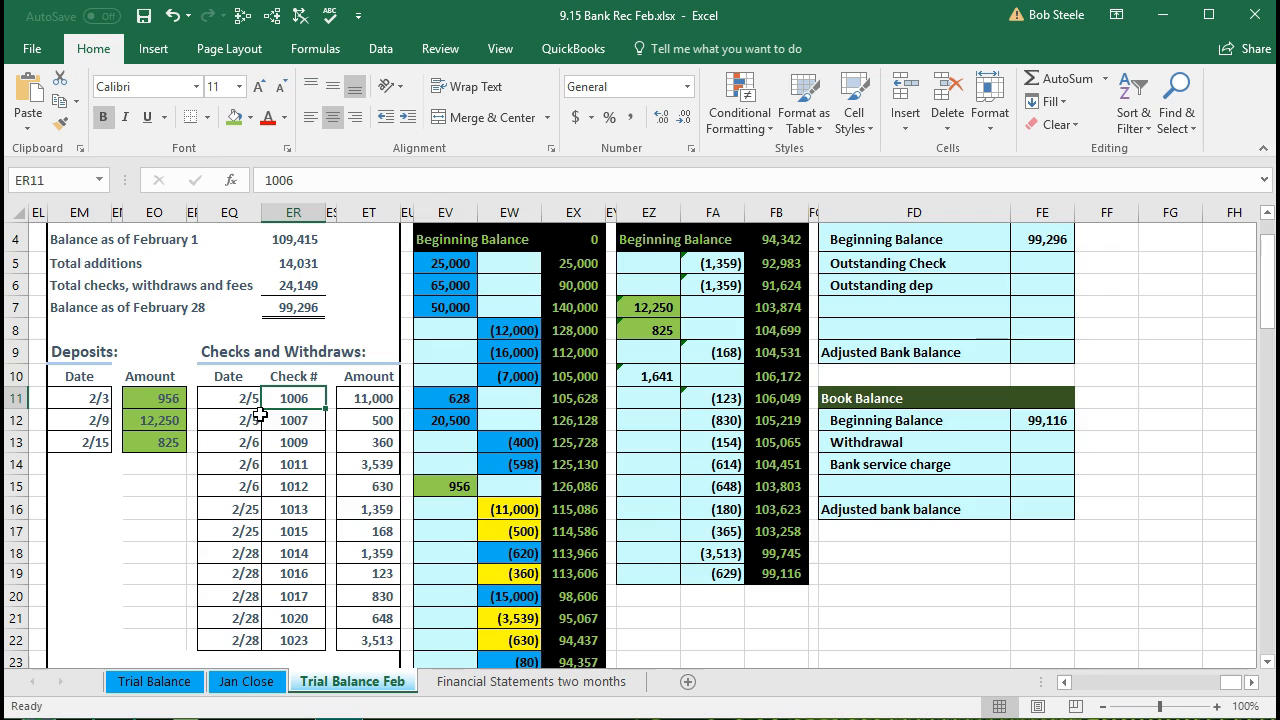
click(360, 398)
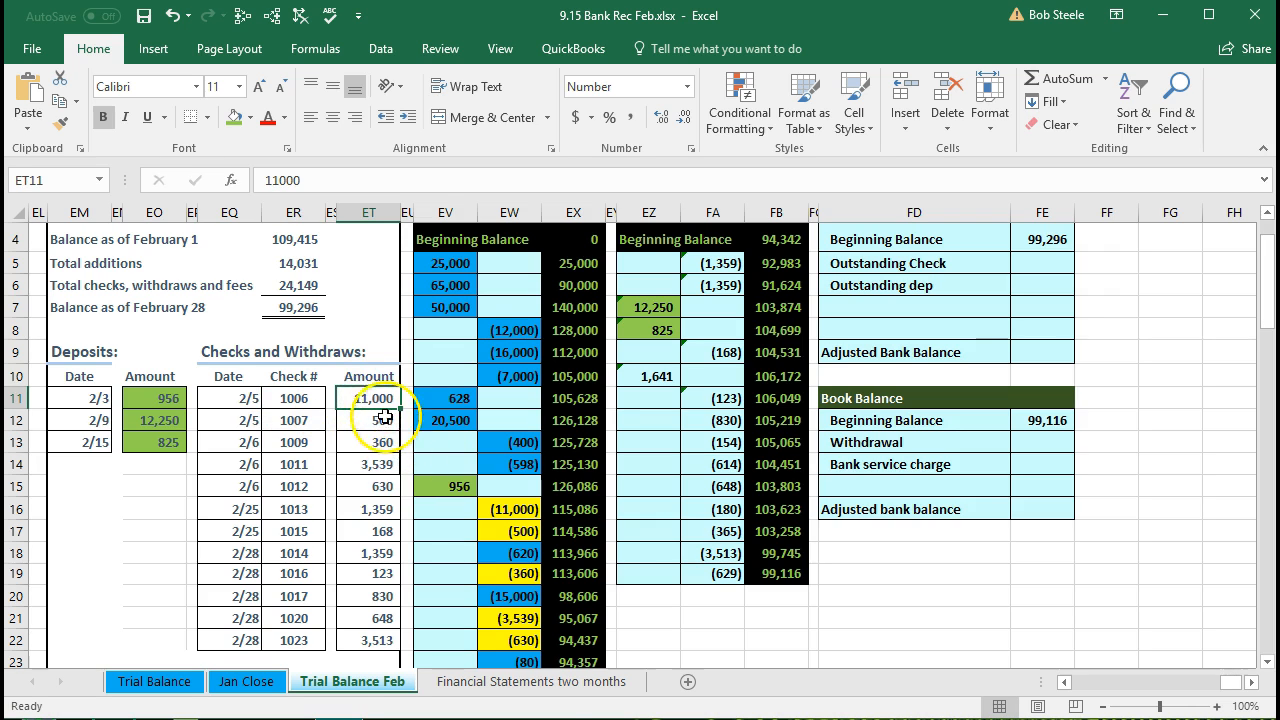
right_click(372, 394)
click(450, 362)
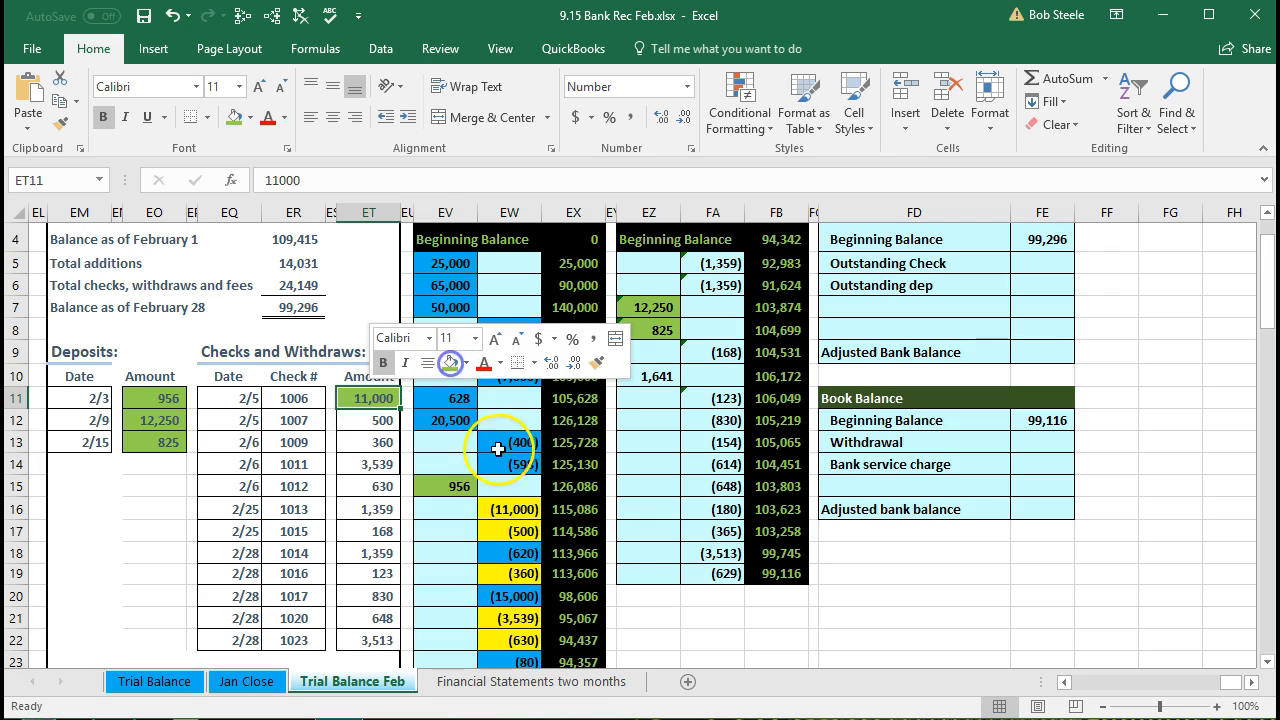
right_click(514, 511)
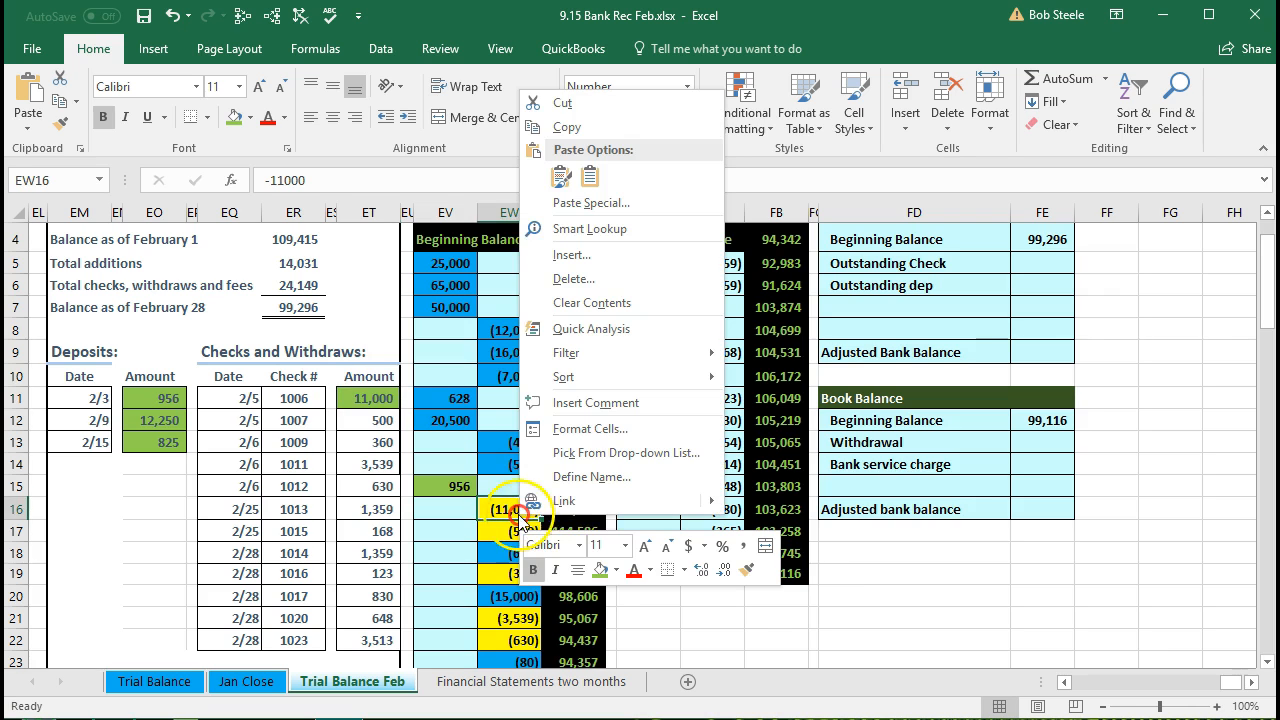
click(580, 570)
Shade check 1007 for 500 green on the bank statement and its matching credit in the Checking January ledger
click(362, 421)
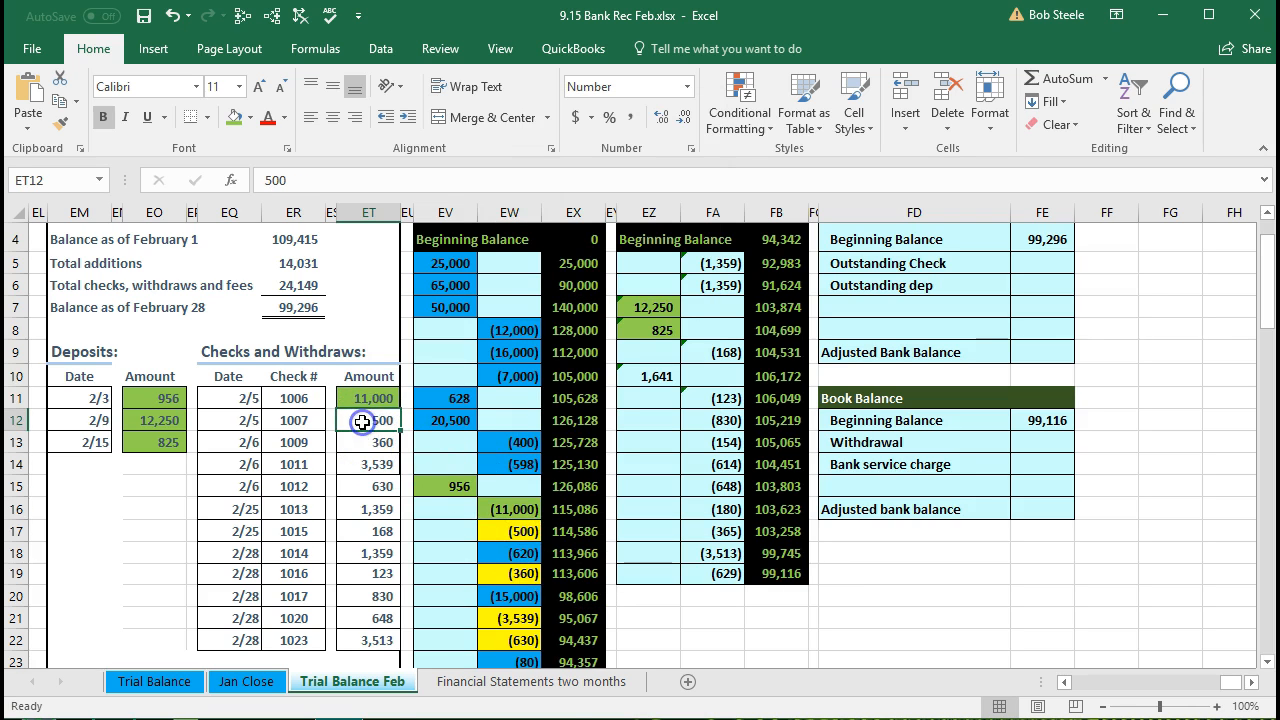
right_click(362, 421)
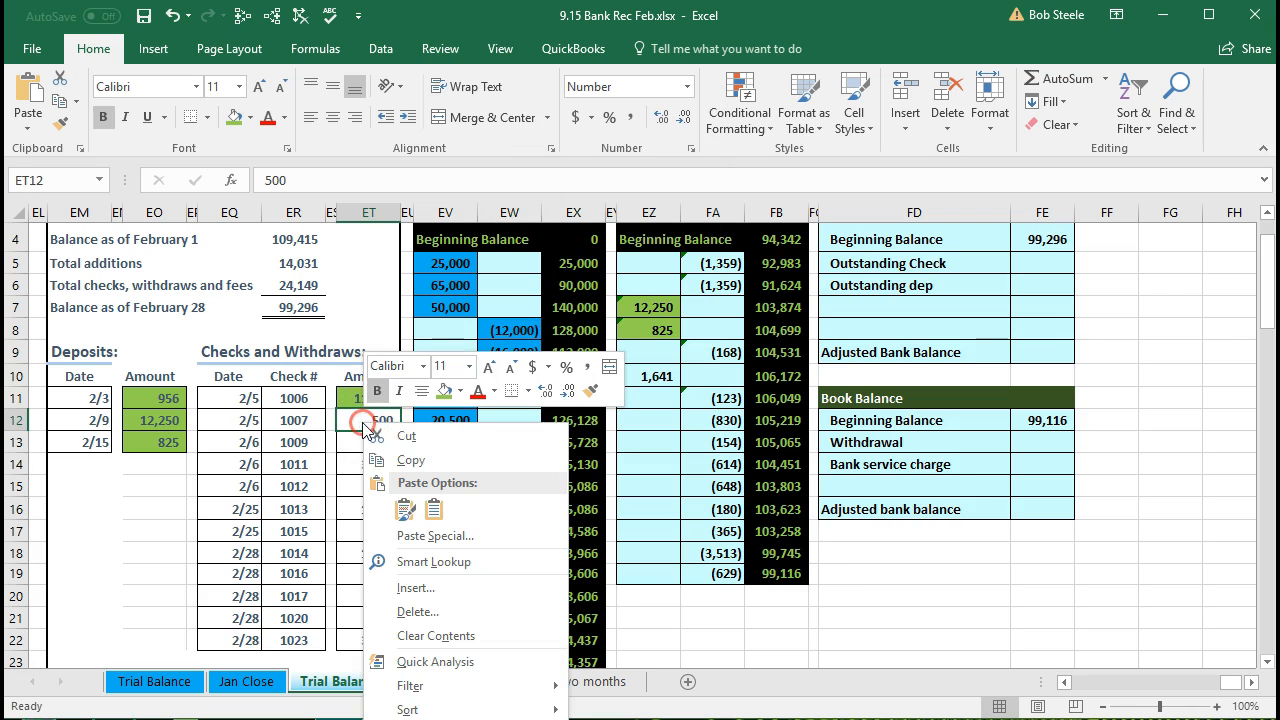
click(442, 393)
click(499, 532)
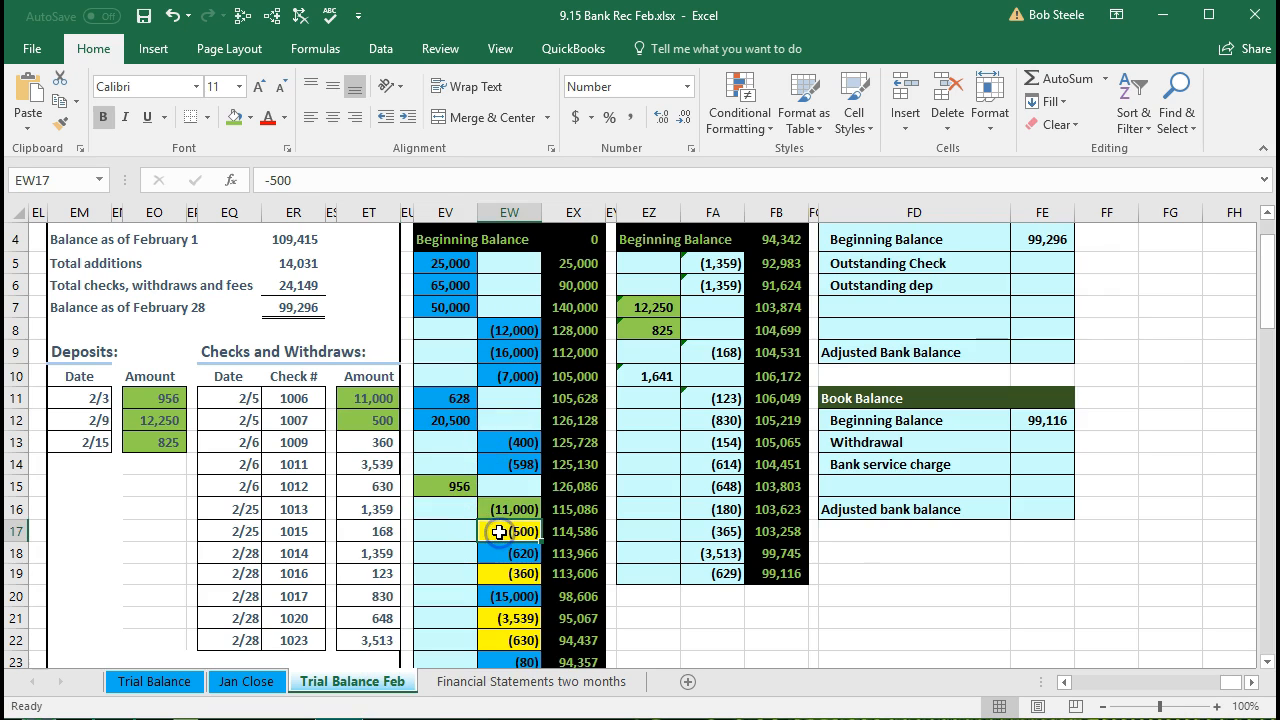
right_click(499, 532)
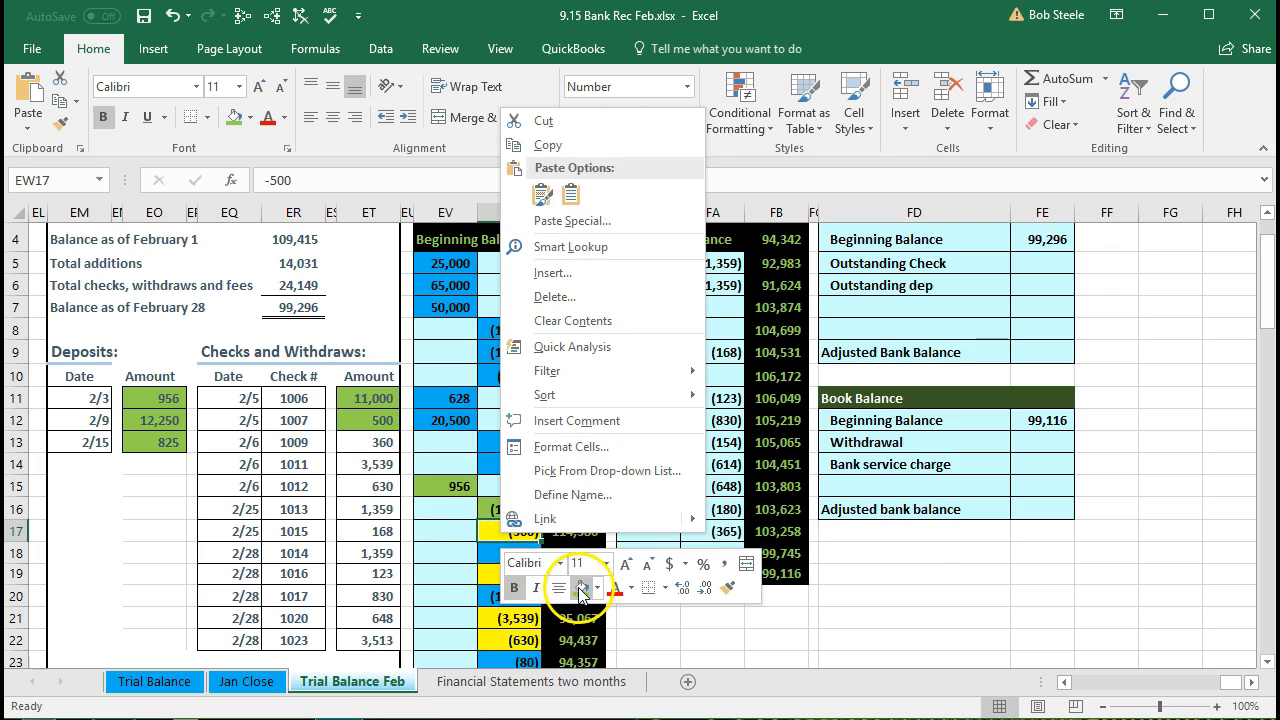
click(583, 588)
Shade check 1009 for 360 green on the bank statement and its matching credit in the Checking January ledger
click(368, 444)
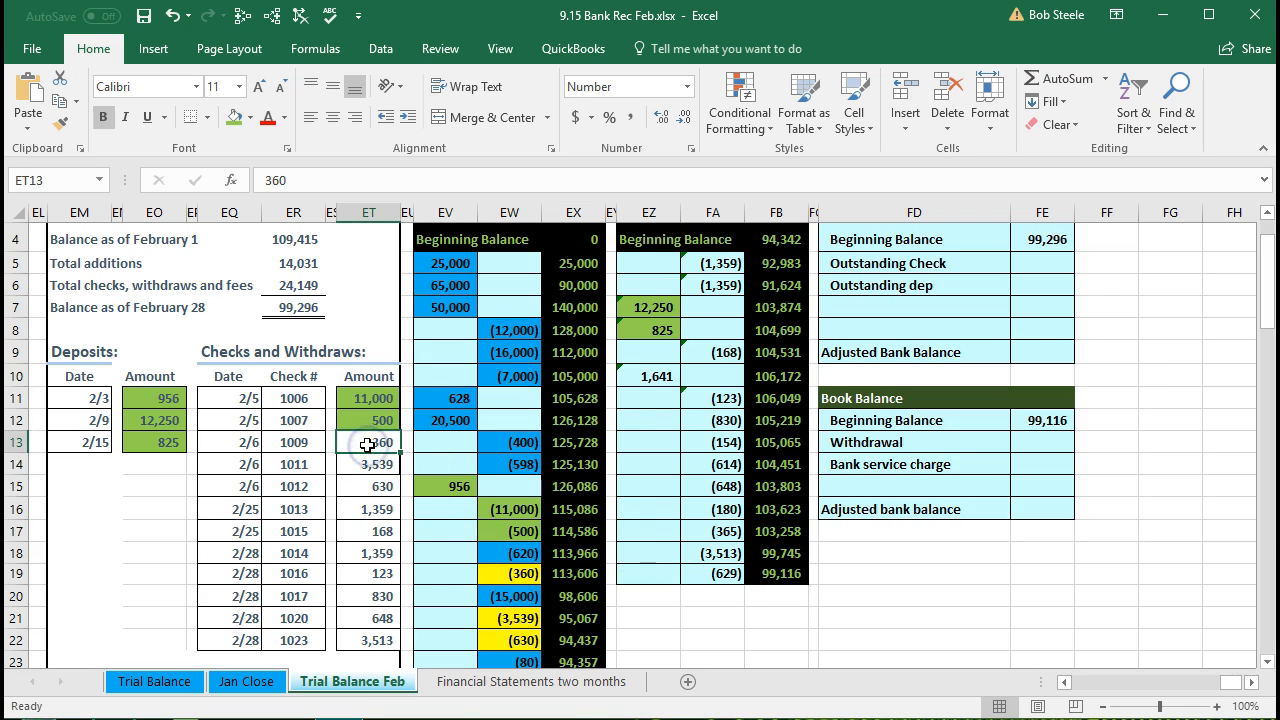
right_click(368, 444)
click(448, 413)
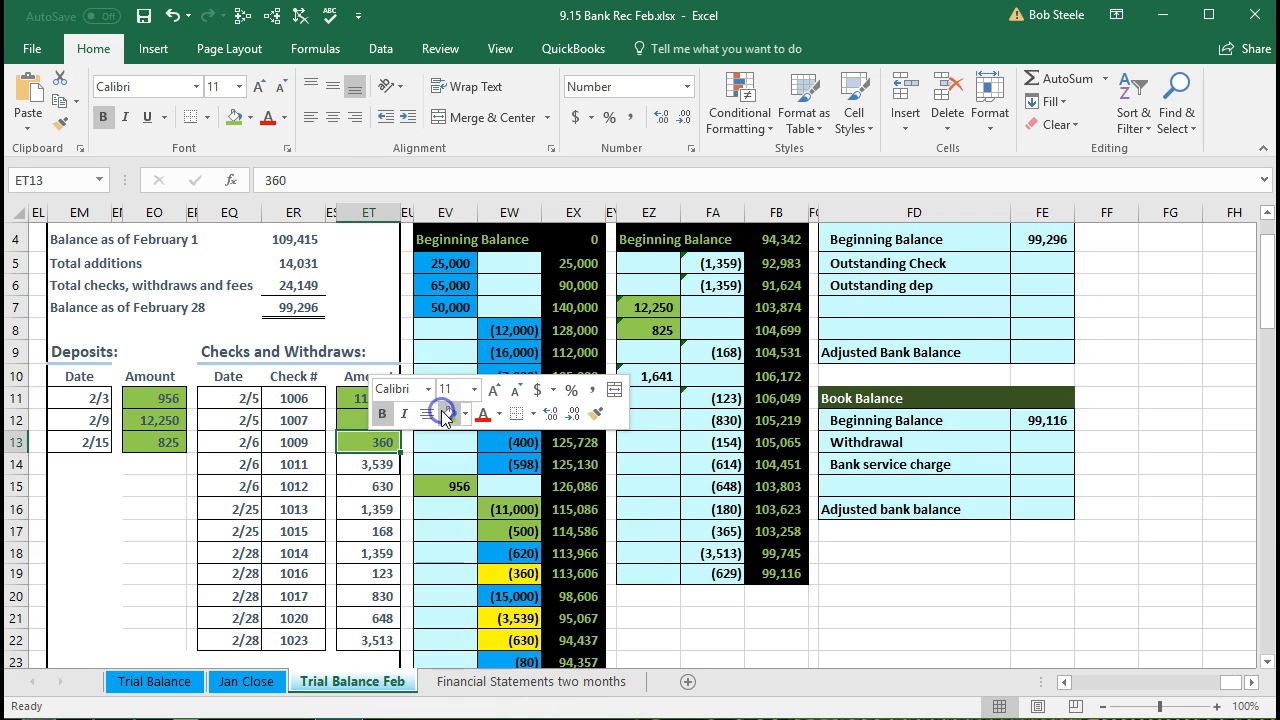
click(503, 573)
right_click(503, 573)
click(584, 630)
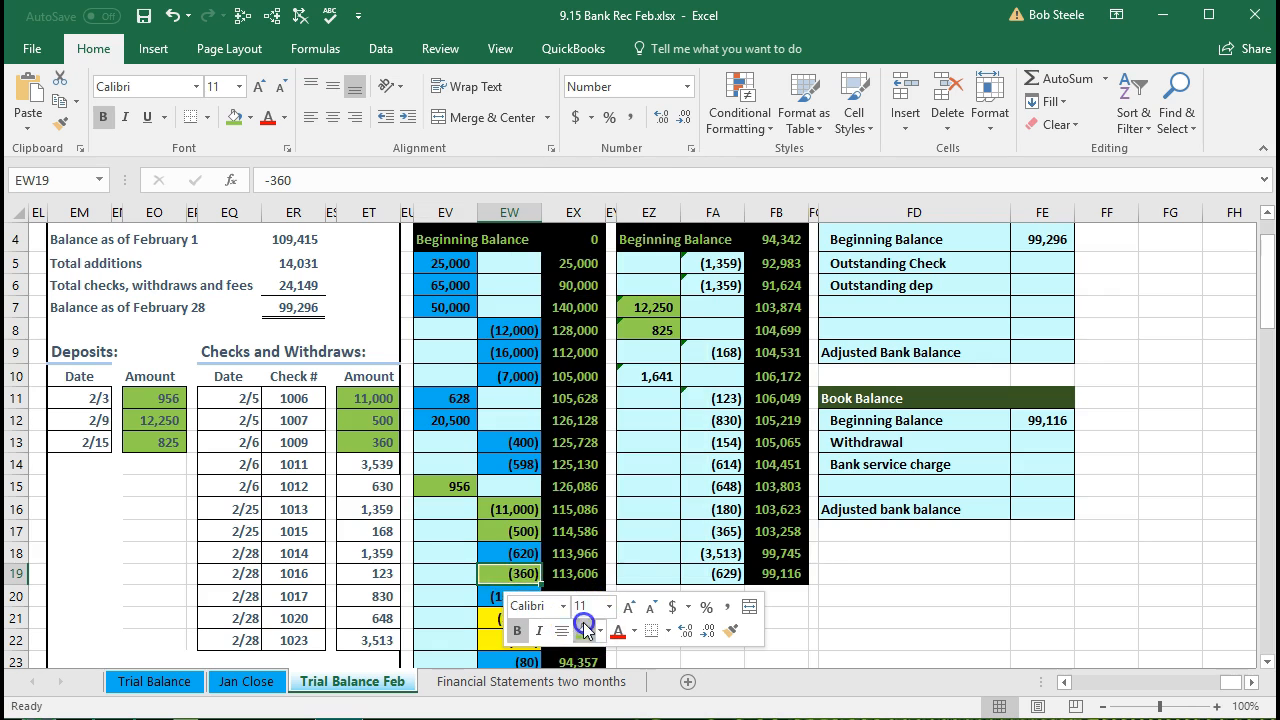
Shade check 1011 for 3,539 green on the bank statement and its matching credit in the Checking January ledger
click(350, 460)
right_click(350, 460)
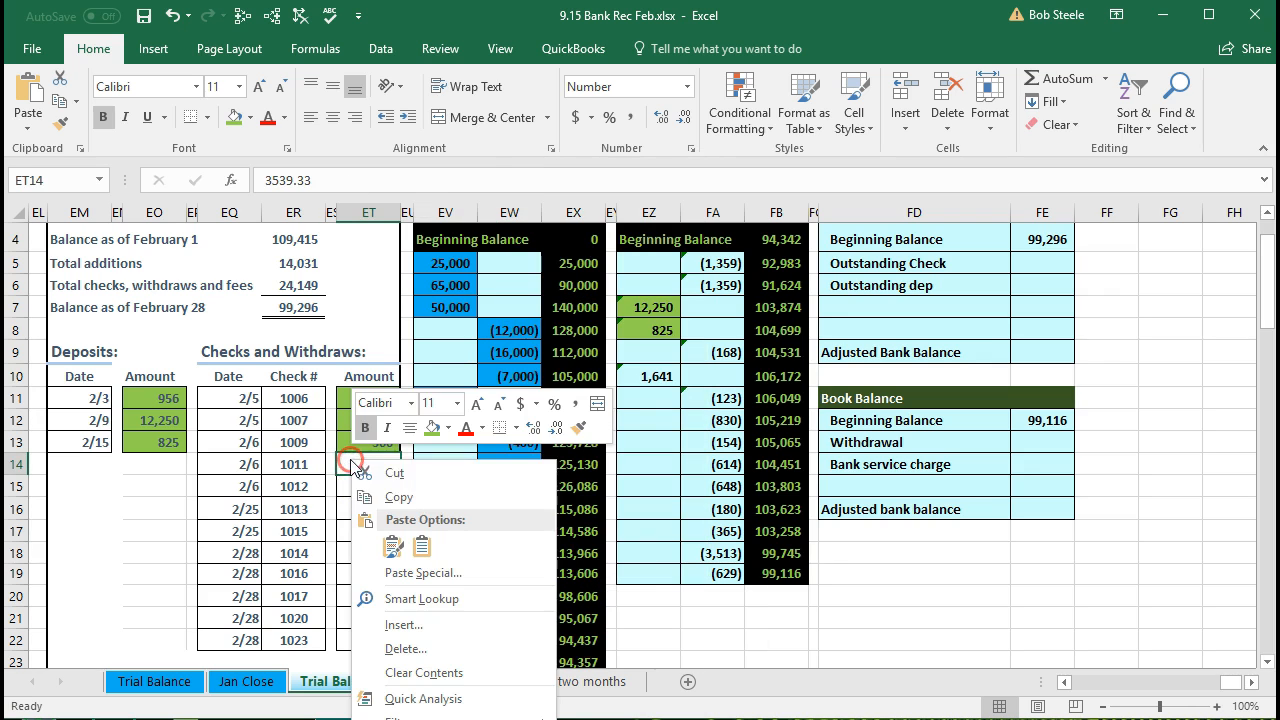
click(432, 427)
click(489, 607)
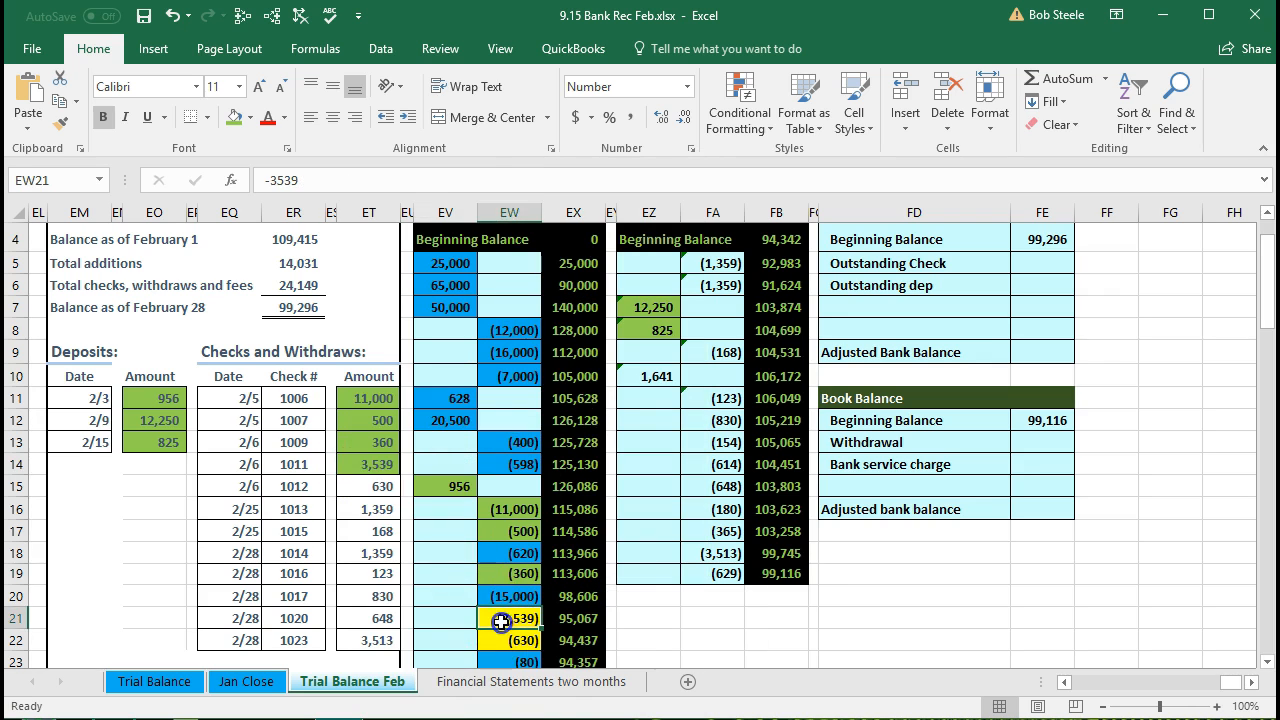
right_click(489, 607)
click(580, 680)
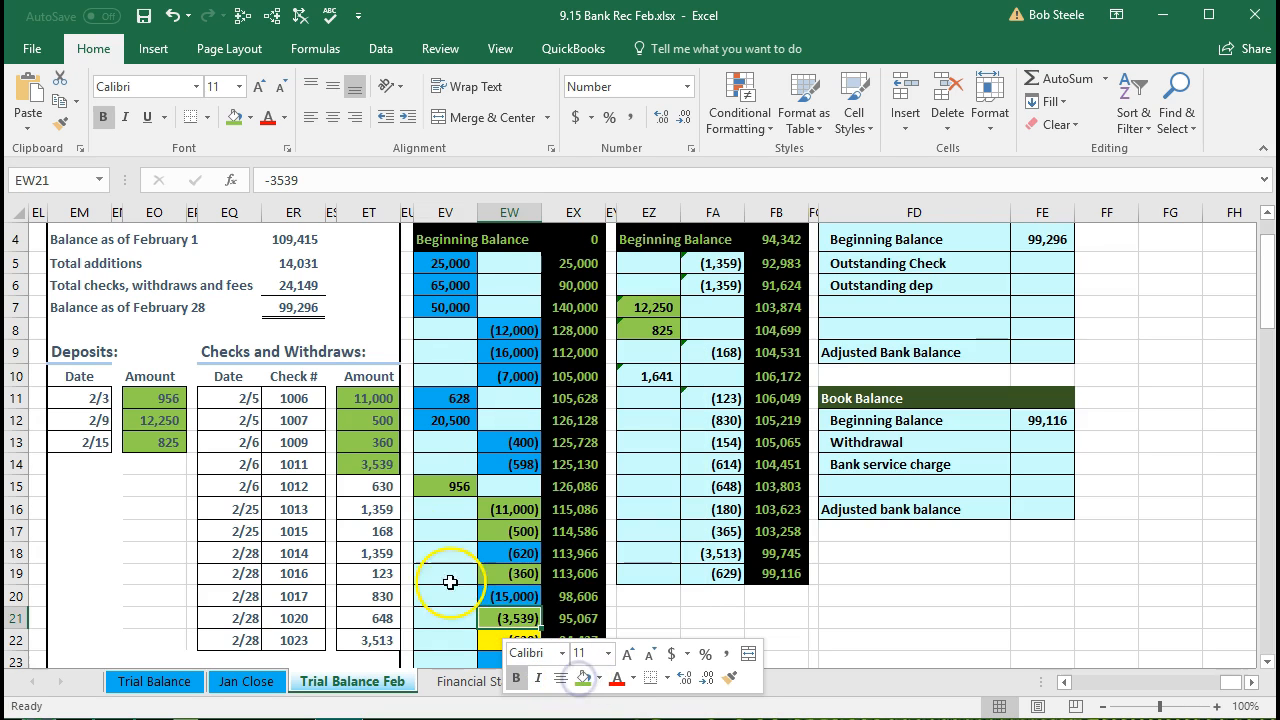
Shade check 1012 for 630 green on the bank statement and its matching credit in the Checking January ledger
click(363, 490)
right_click(362, 493)
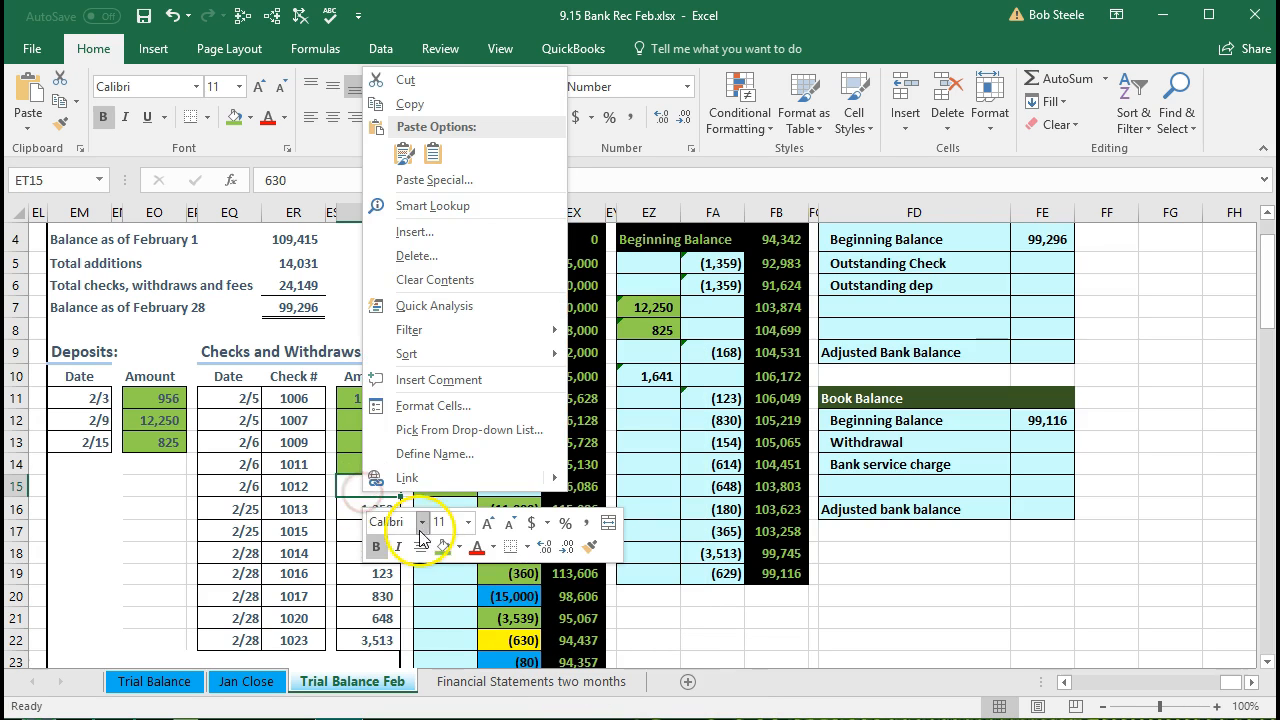
click(443, 546)
click(506, 643)
right_click(506, 643)
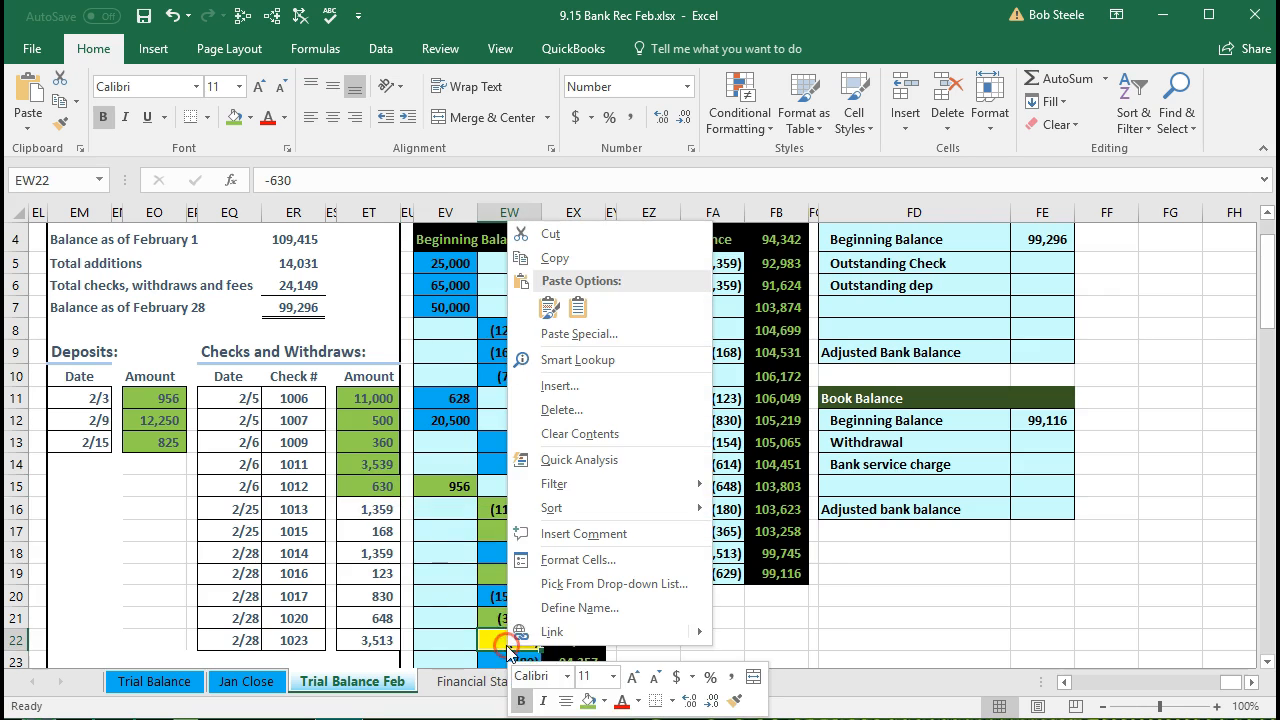
click(585, 702)
Shade check 1013 for 1,359 green on the bank statement and the first matching credit in the Checking February ledger
scroll(425, 567, down, 1)
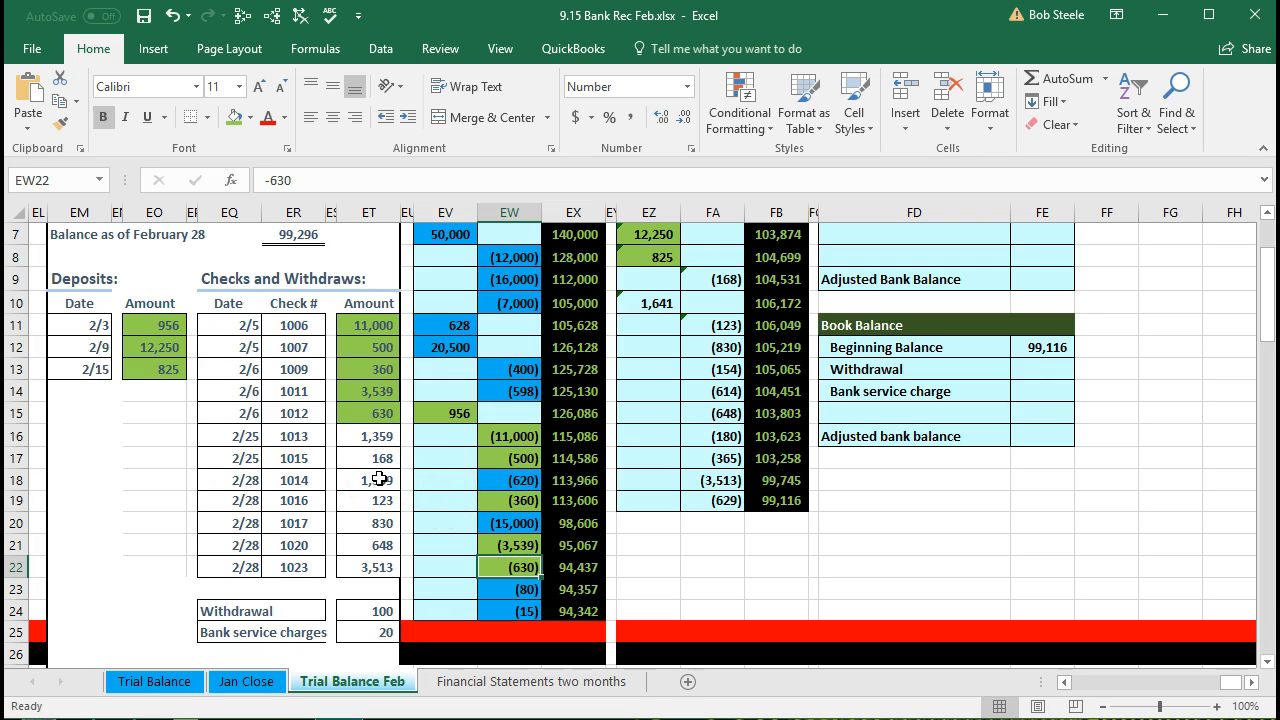
click(366, 436)
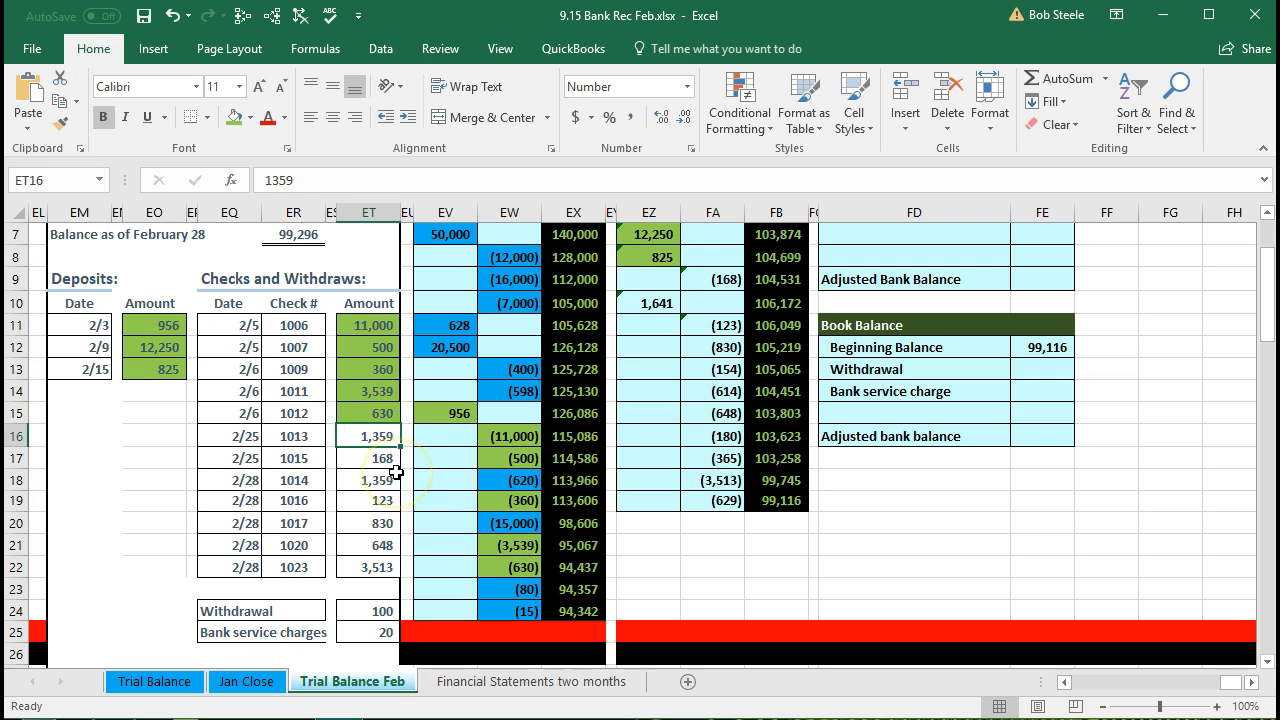
scroll(549, 505, up, 1)
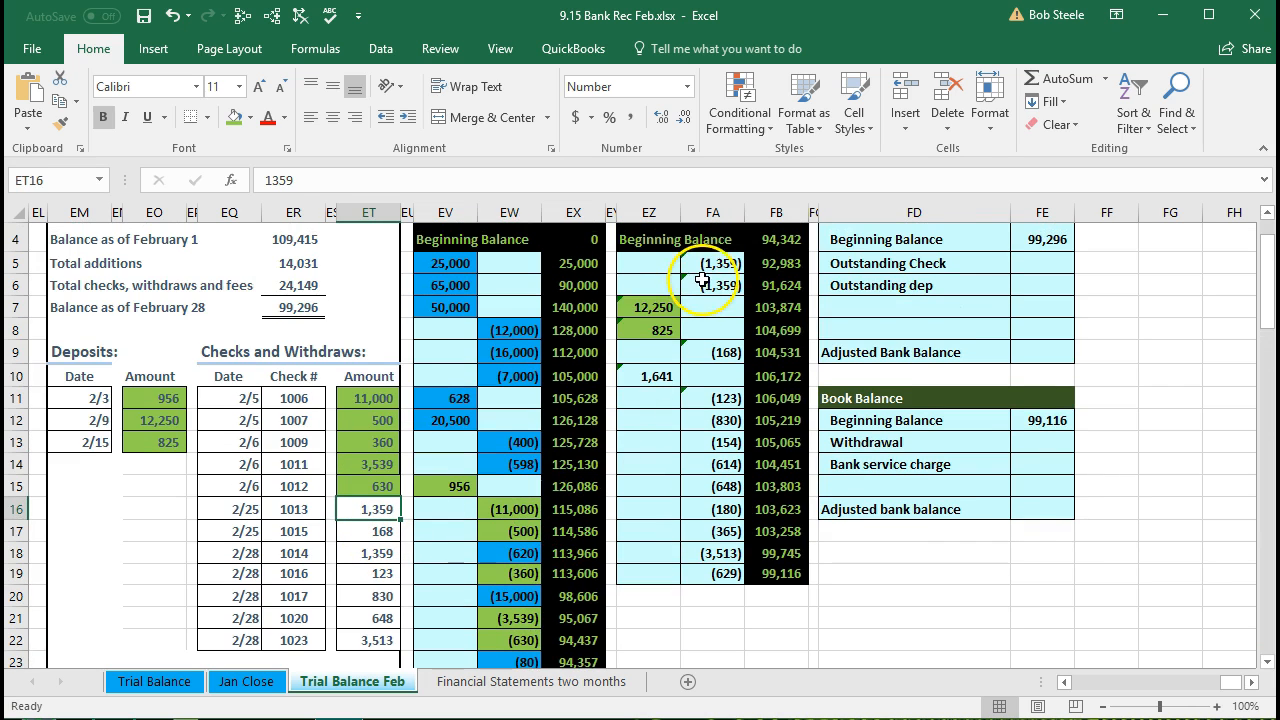
right_click(388, 512)
click(460, 560)
click(724, 263)
right_click(720, 264)
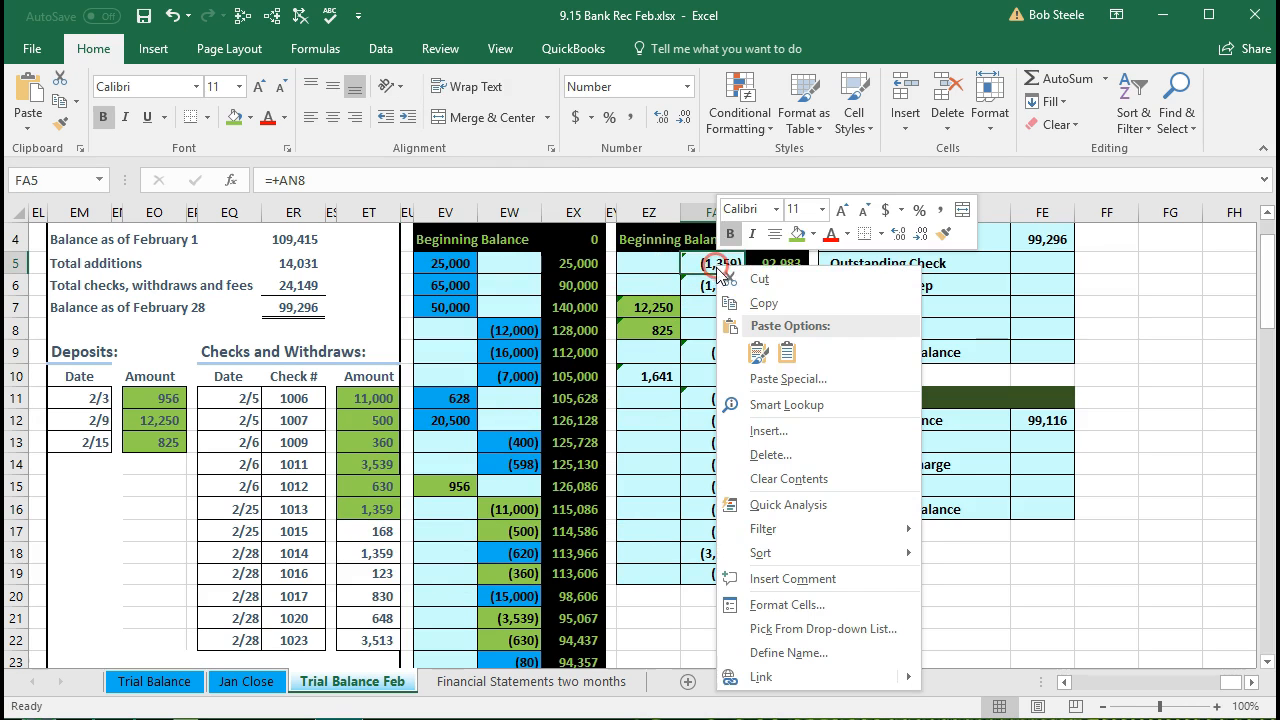
click(806, 243)
Shade check 1015 for 168 green on the bank statement and its matching credit in the Checking February ledger
click(371, 532)
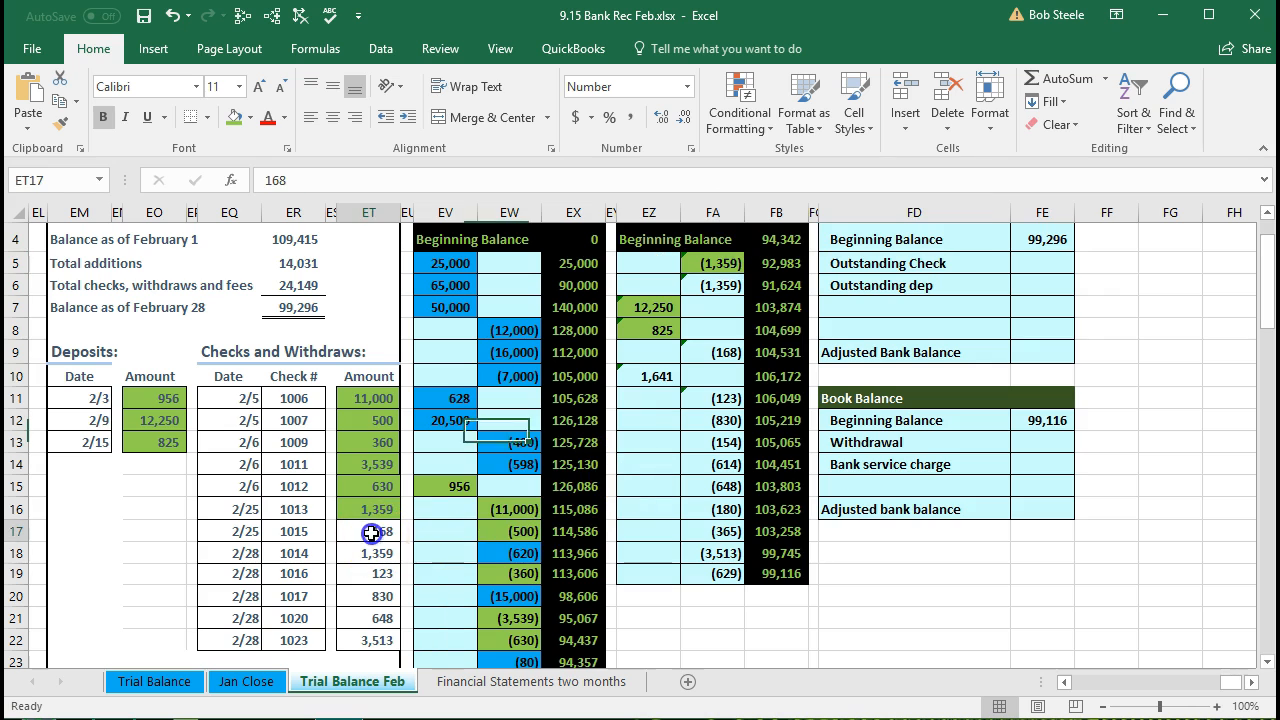
right_click(371, 532)
click(452, 507)
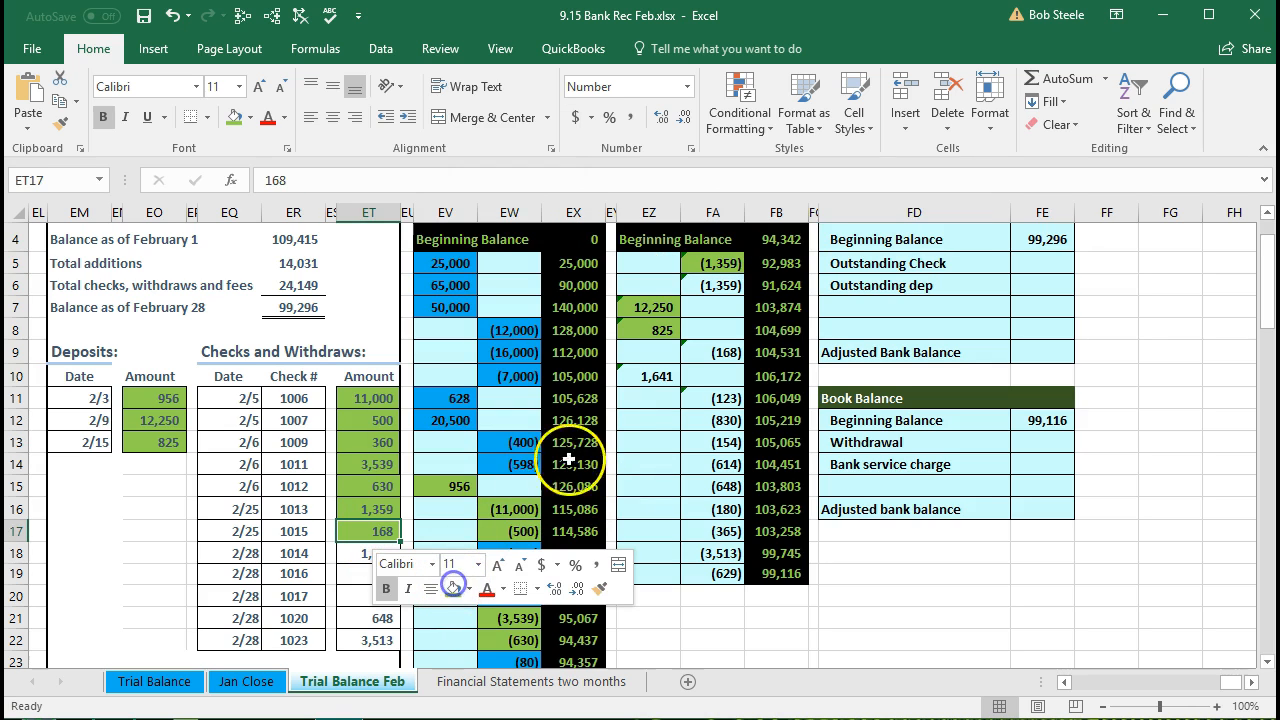
click(704, 352)
right_click(710, 352)
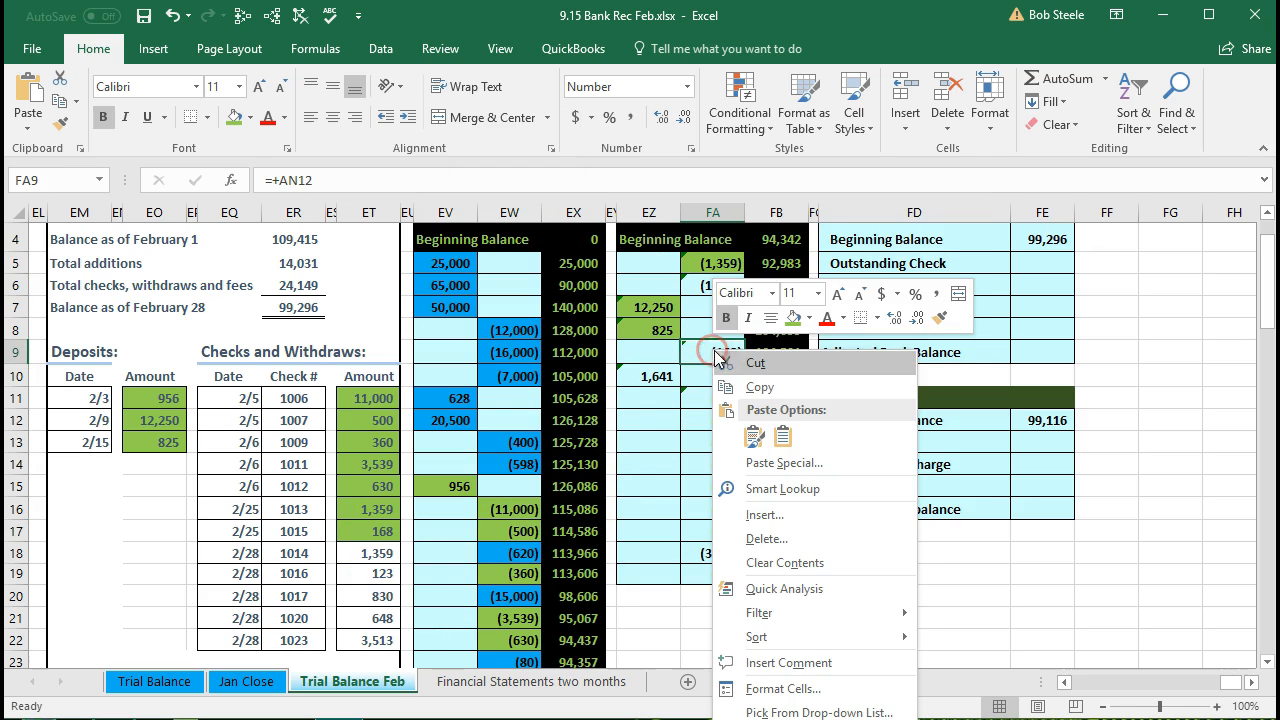
click(792, 318)
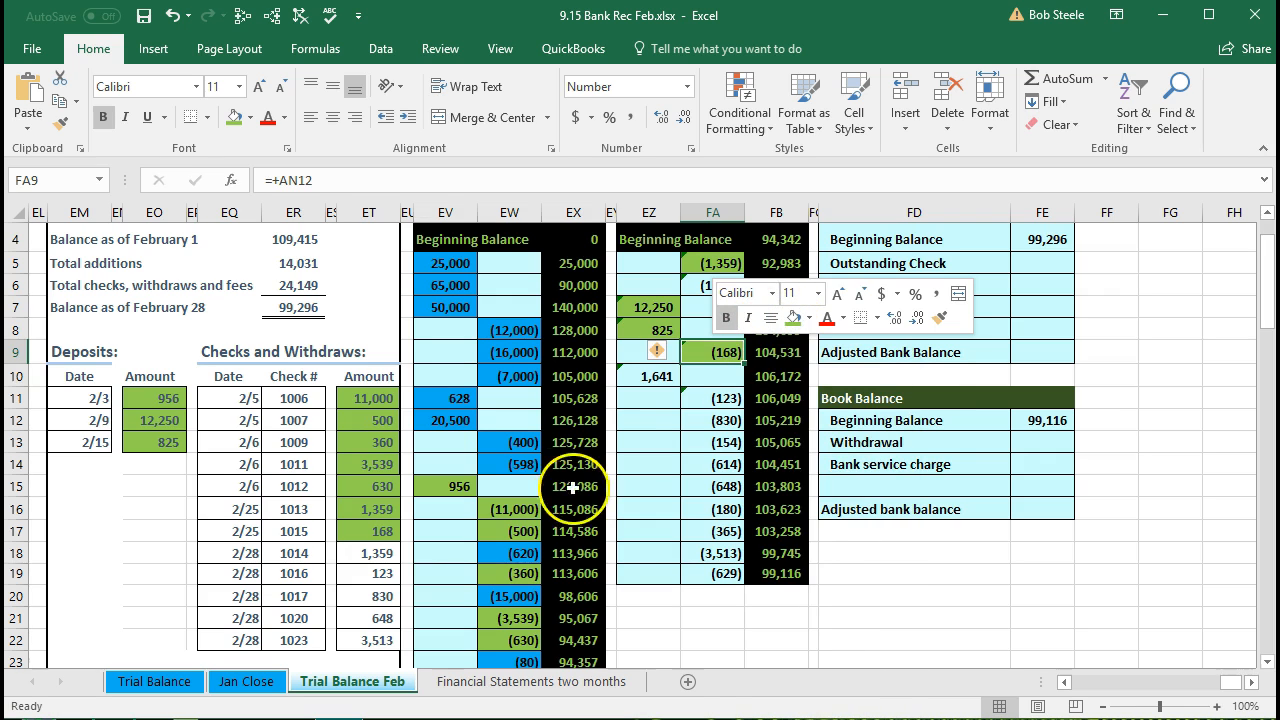
Shade check 1014 for 1,359 green on the bank statement and the second 1,359 credit in the Checking February ledger
click(380, 553)
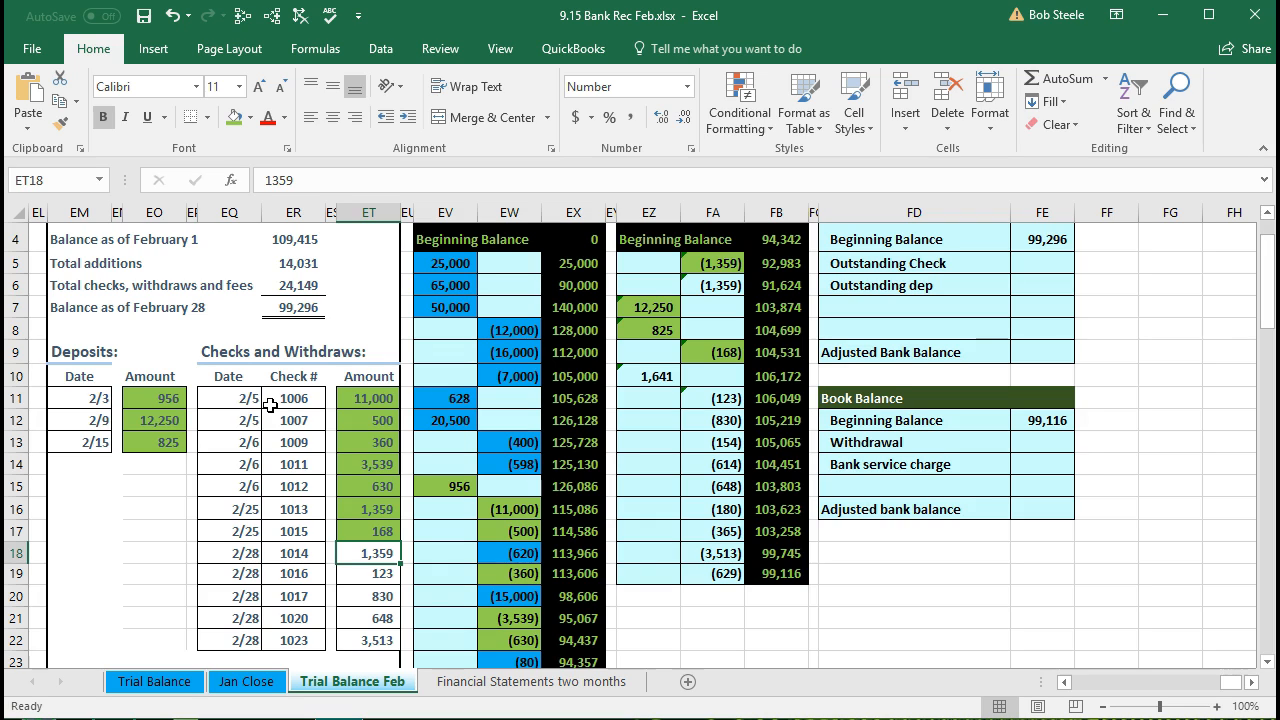
right_click(350, 558)
key(Escape)
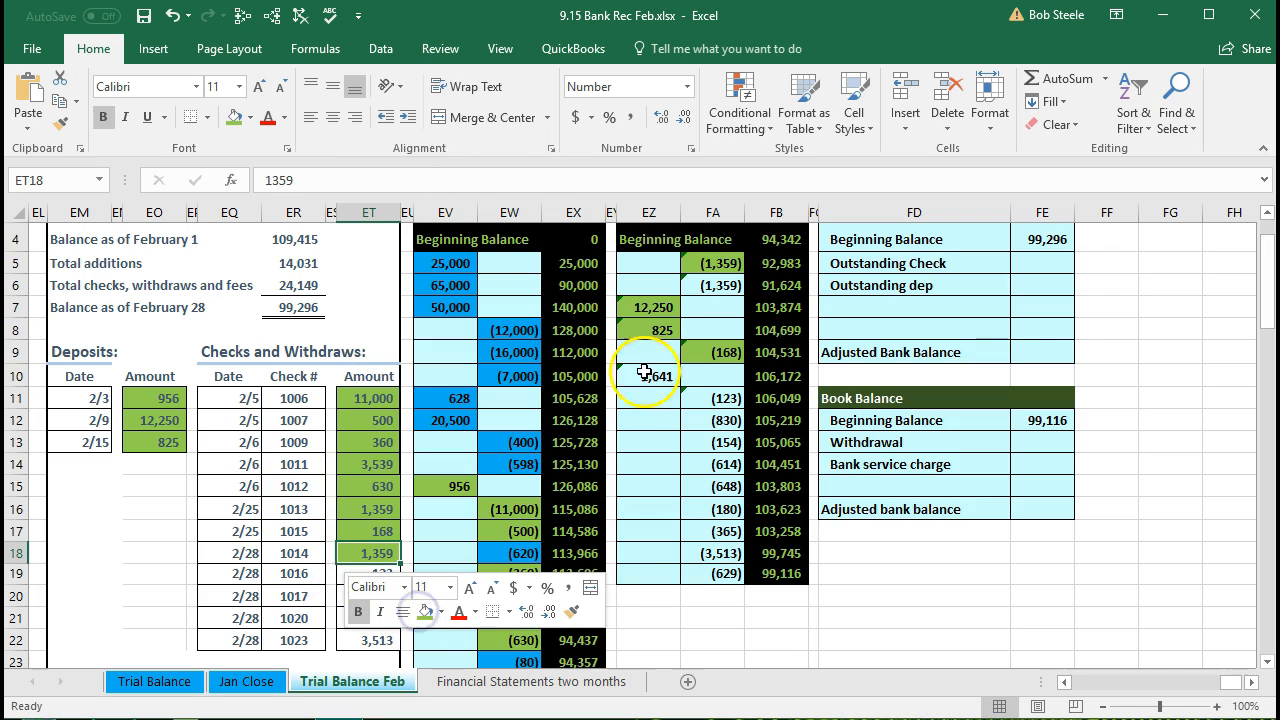
right_click(705, 287)
key(Escape)
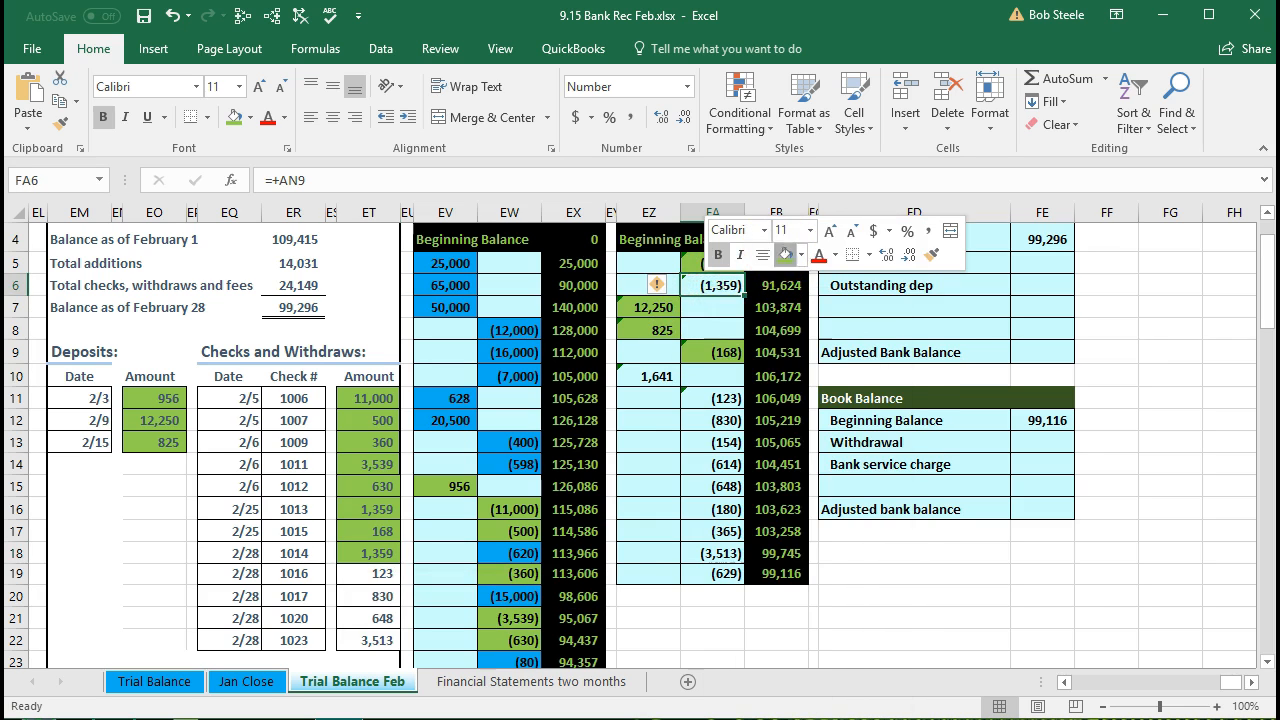
Shade check 1016 for 123 green on the bank statement and its matching credit in the Checking February ledger
click(372, 573)
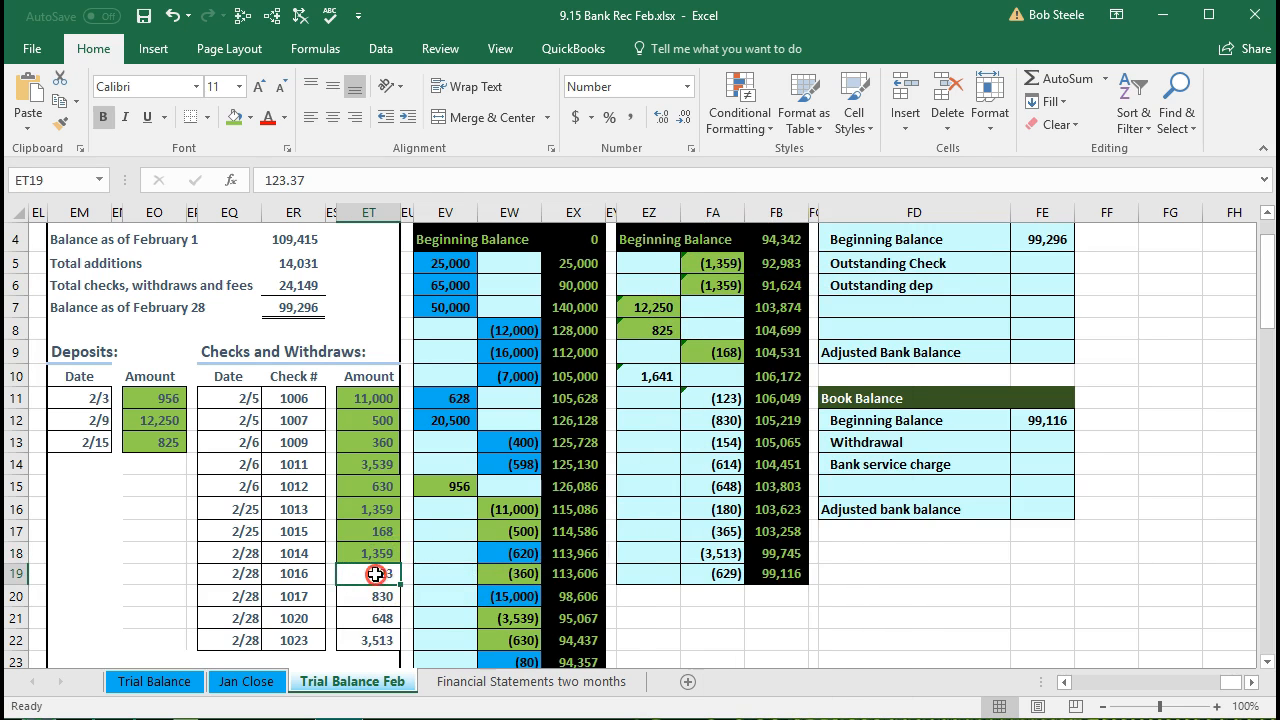
right_click(376, 575)
key(Escape)
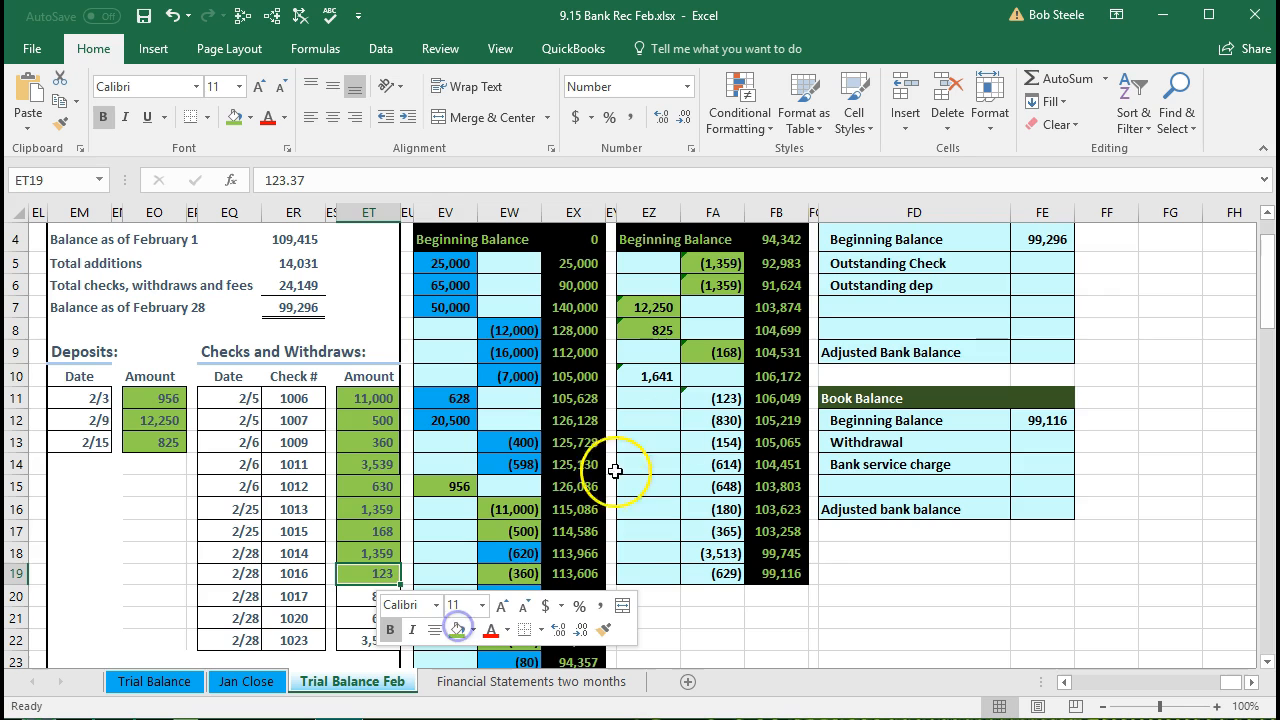
click(698, 395)
right_click(708, 397)
click(788, 363)
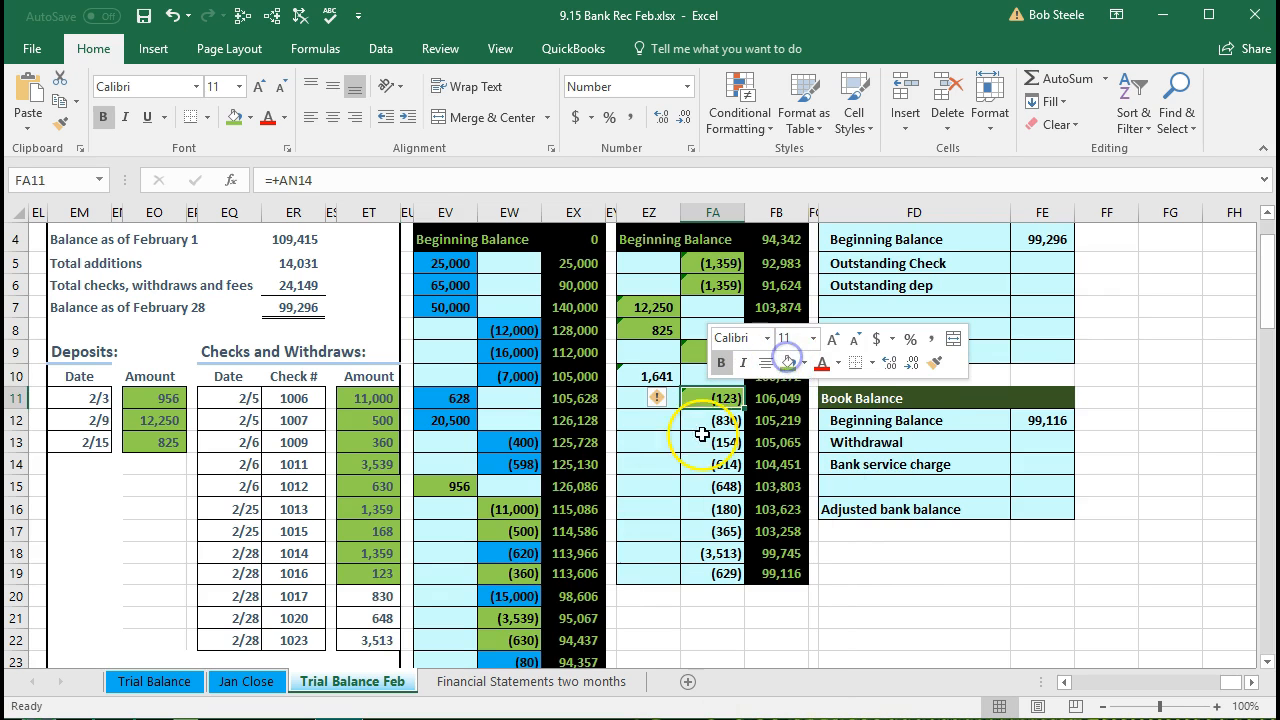
Shade check 1017 for 830 green on the bank statement and its matching credit in the Checking February ledger
right_click(384, 601)
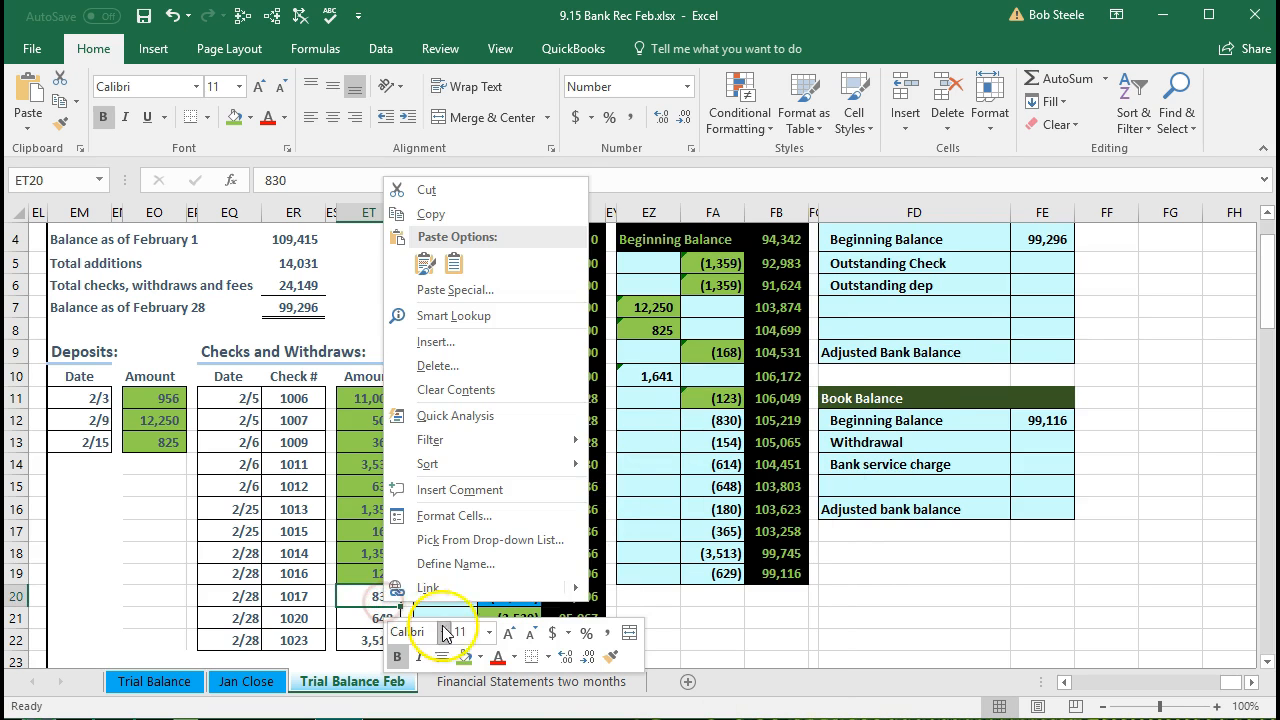
click(464, 656)
right_click(697, 418)
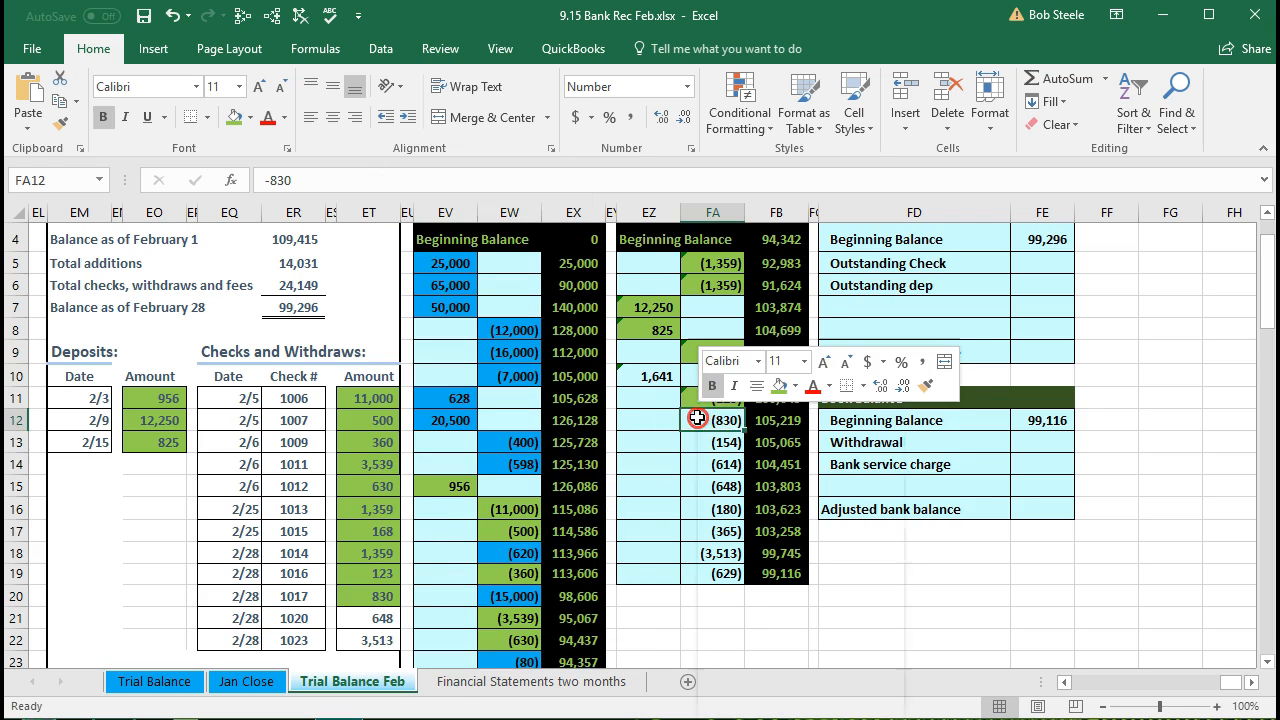
click(779, 388)
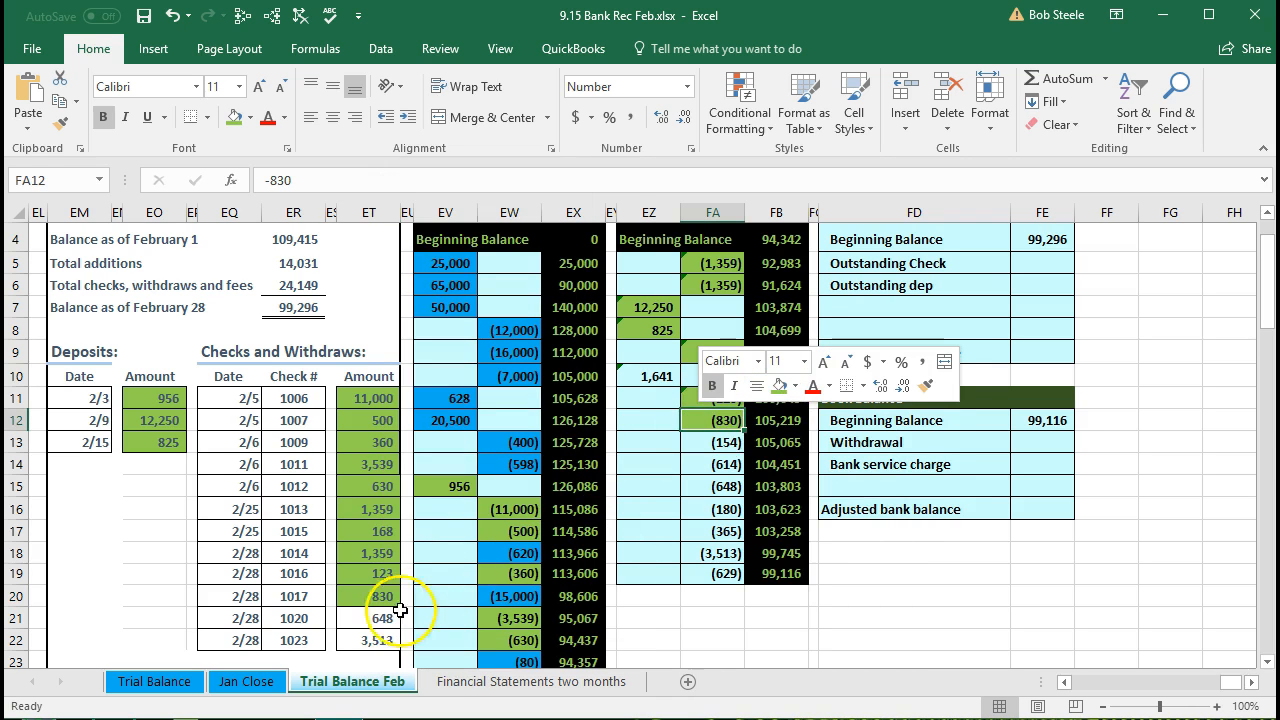
Shade check 1020 for 648 green on the bank statement and its matching credit in the Checking February ledger
click(371, 627)
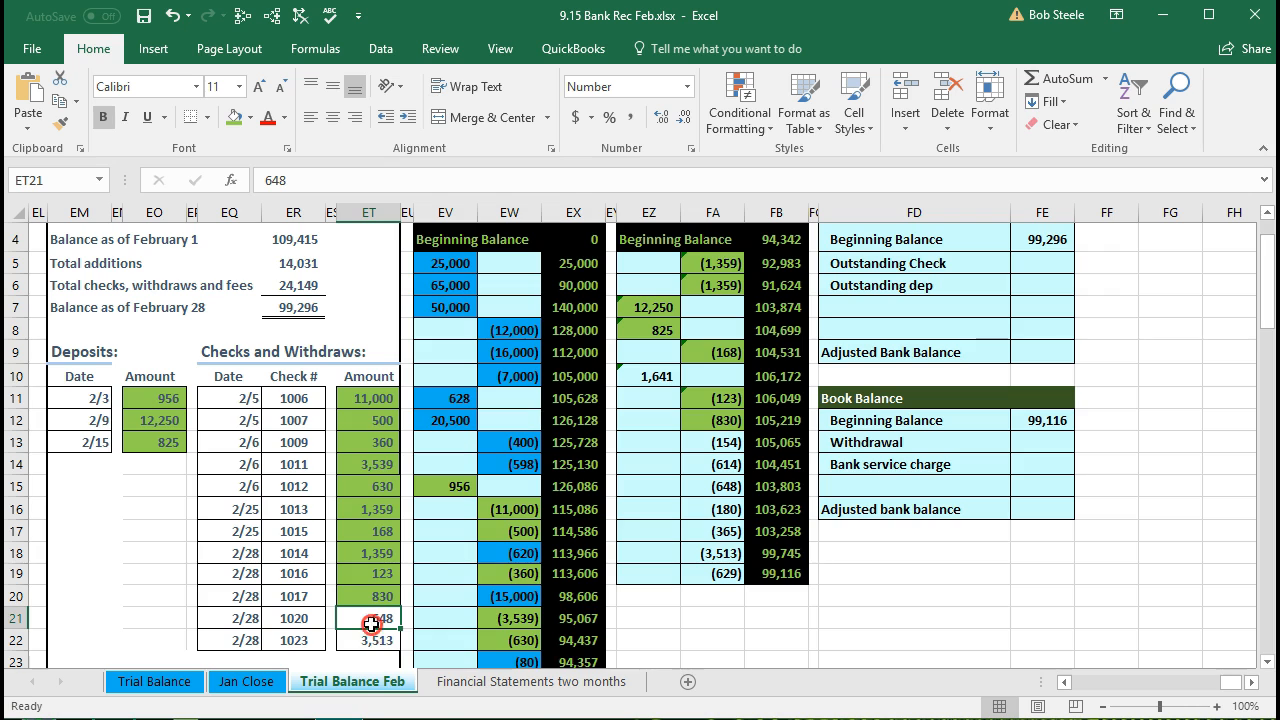
right_click(371, 624)
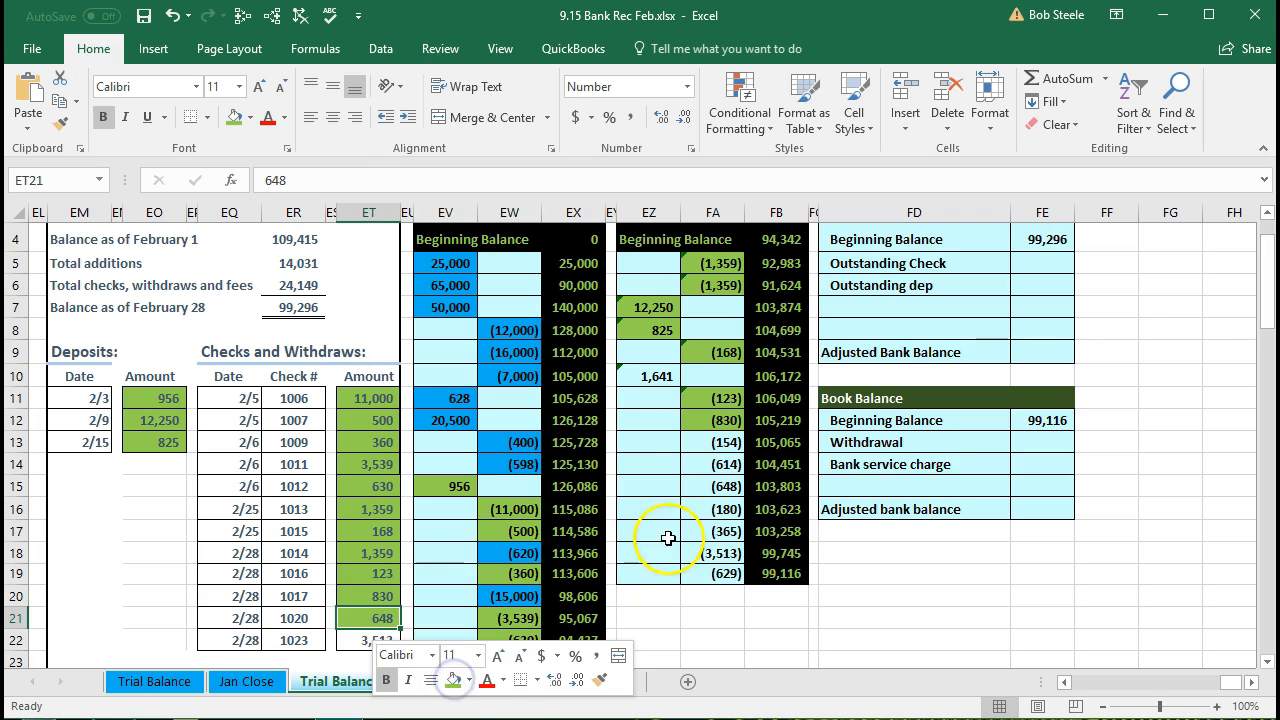
click(701, 483)
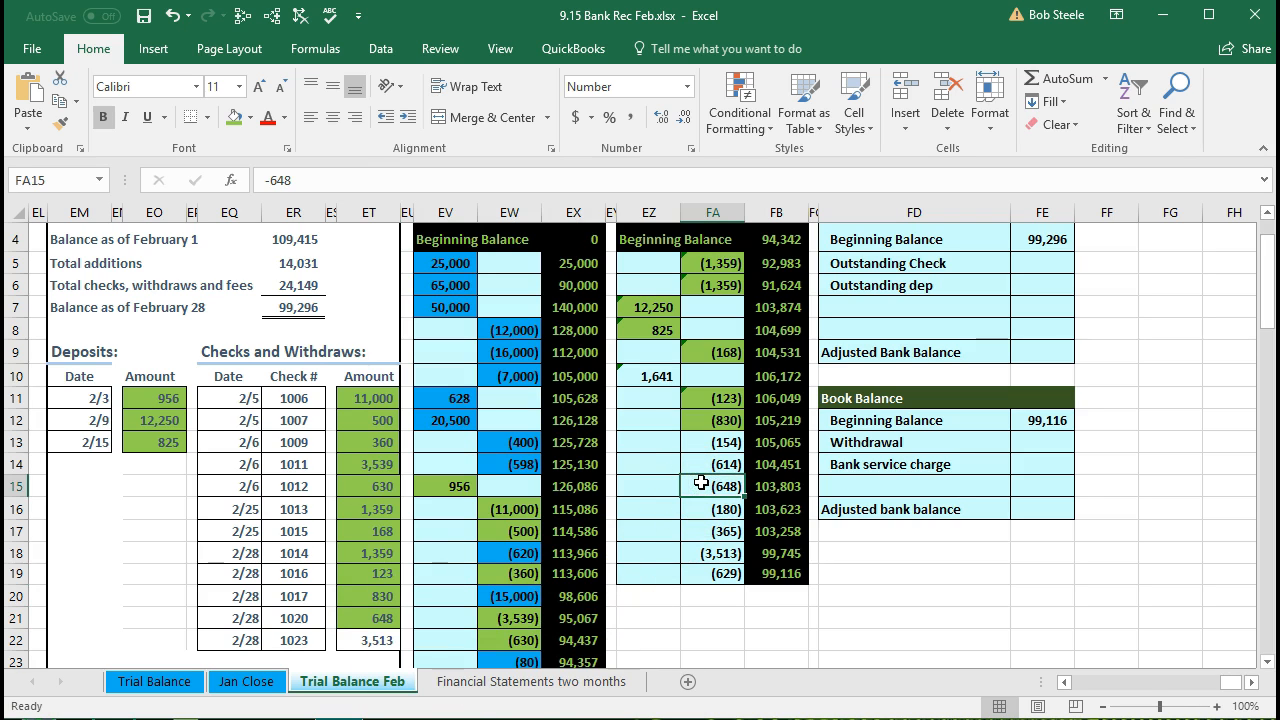
right_click(701, 484)
click(781, 538)
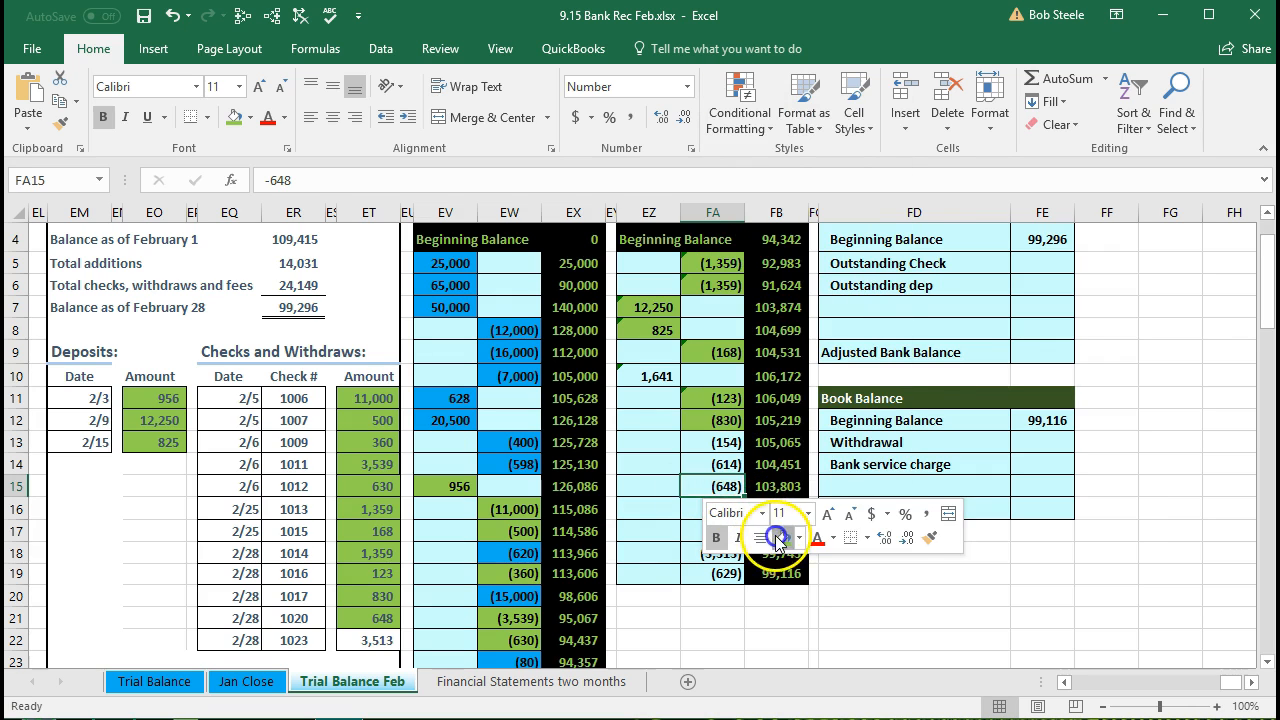
Shade check 1023 for 3,513 green on the bank statement and its matching credit in the Checking February ledger
click(384, 640)
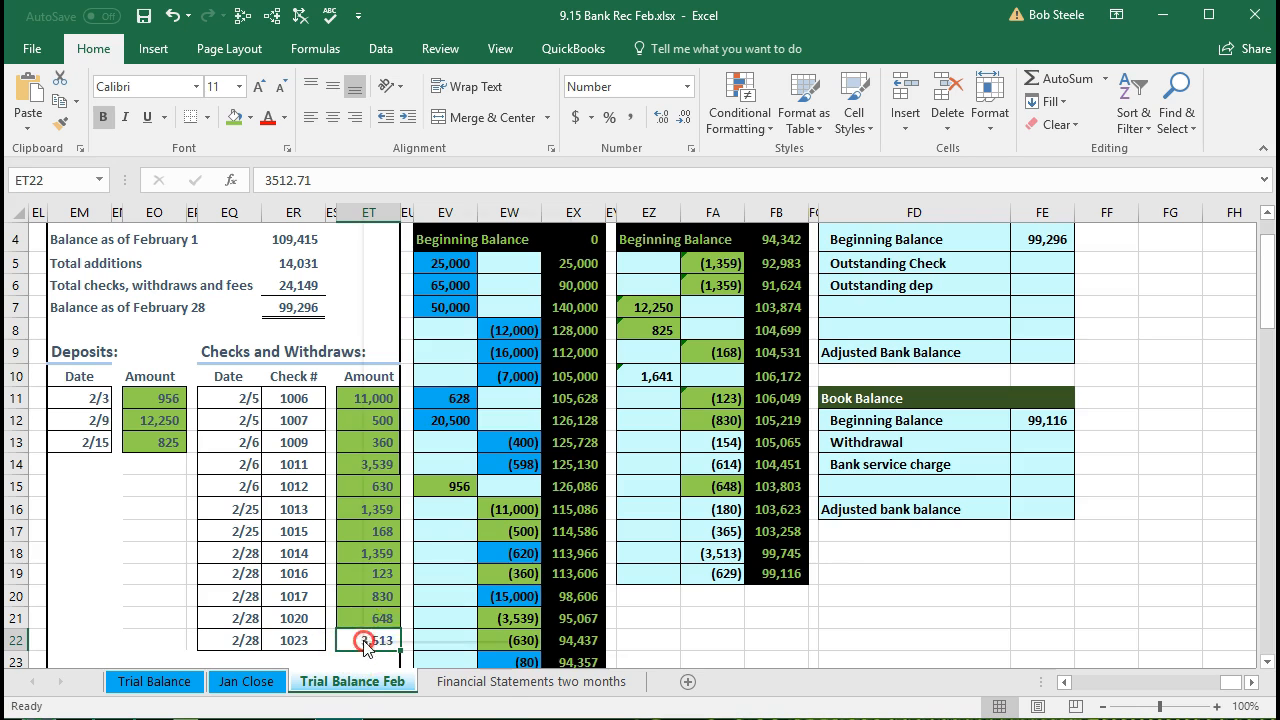
right_click(358, 642)
click(437, 688)
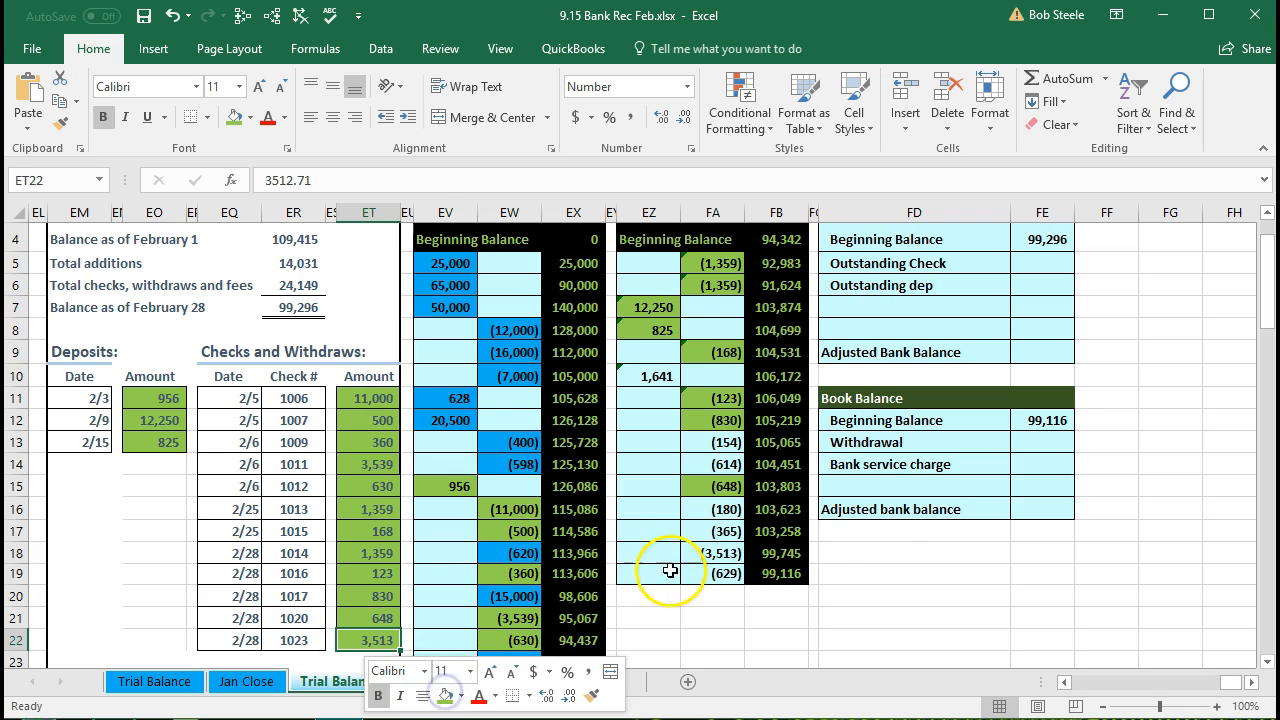
right_click(705, 553)
click(785, 605)
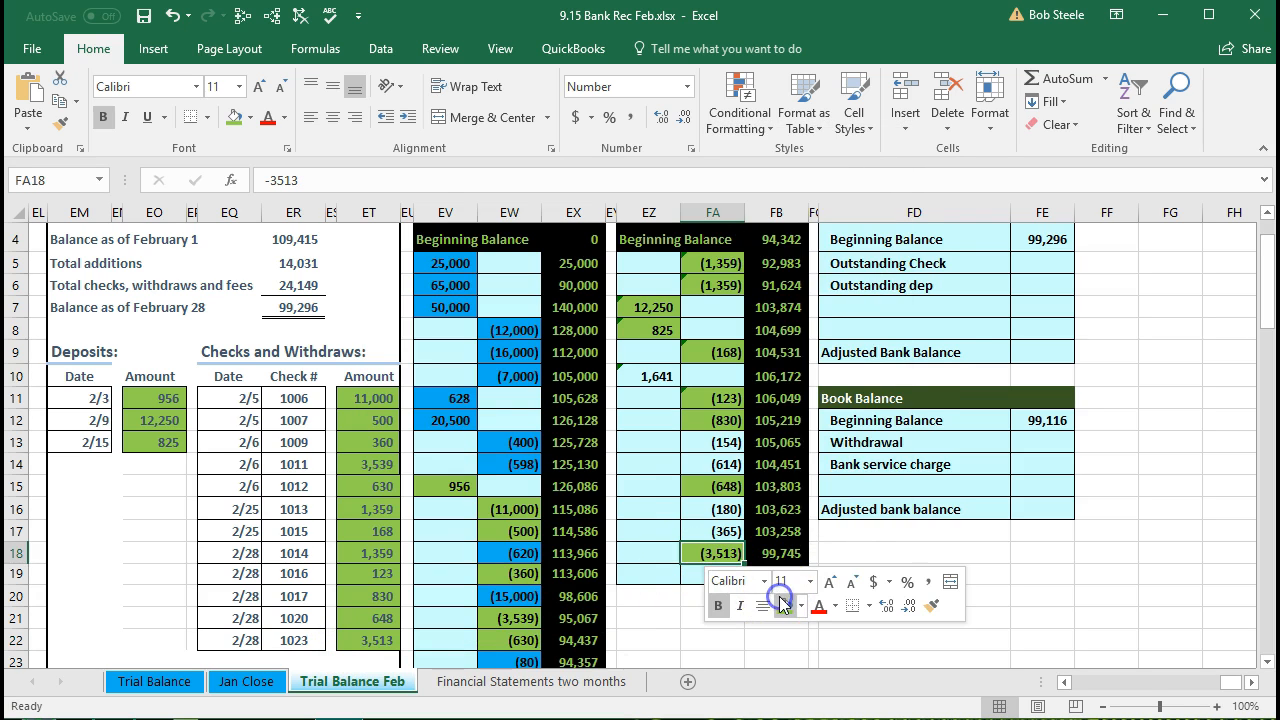
Shade the bank statement's withdrawal and bank service charges amounts yellow as items missing from the checking ledgers
click(343, 575)
scroll(340, 570, down, 1)
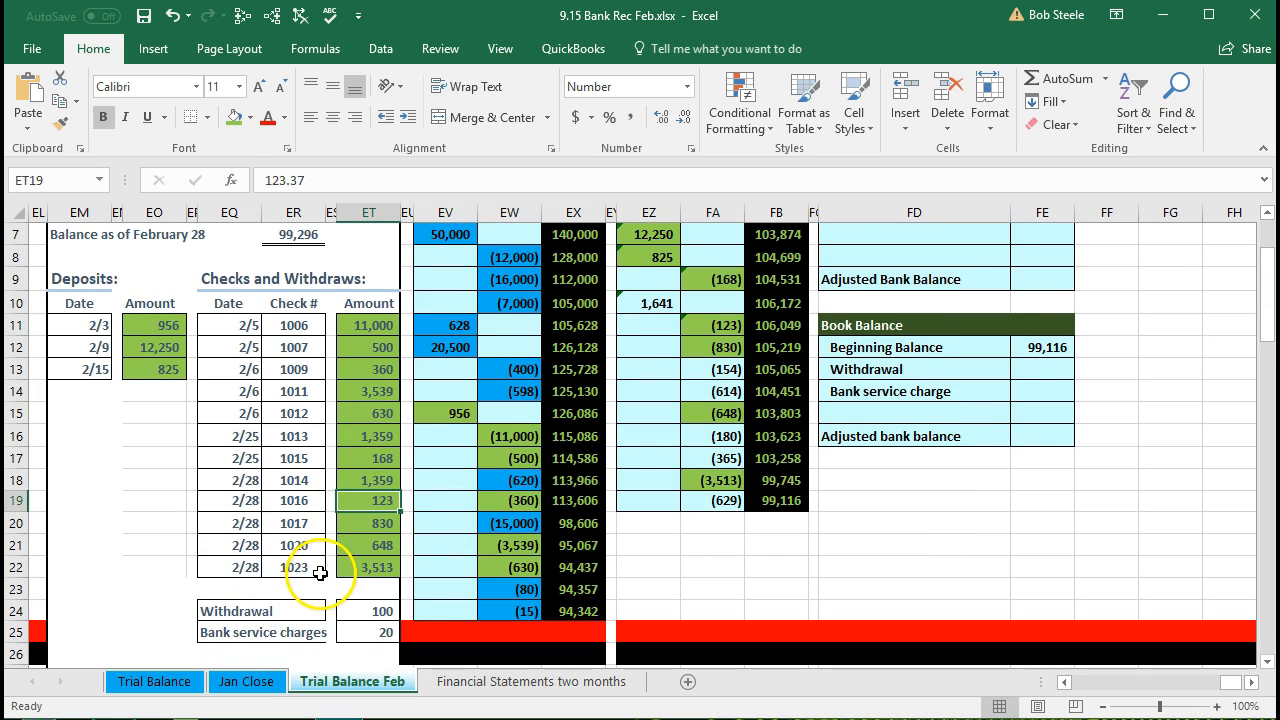
click(365, 610)
click(370, 633)
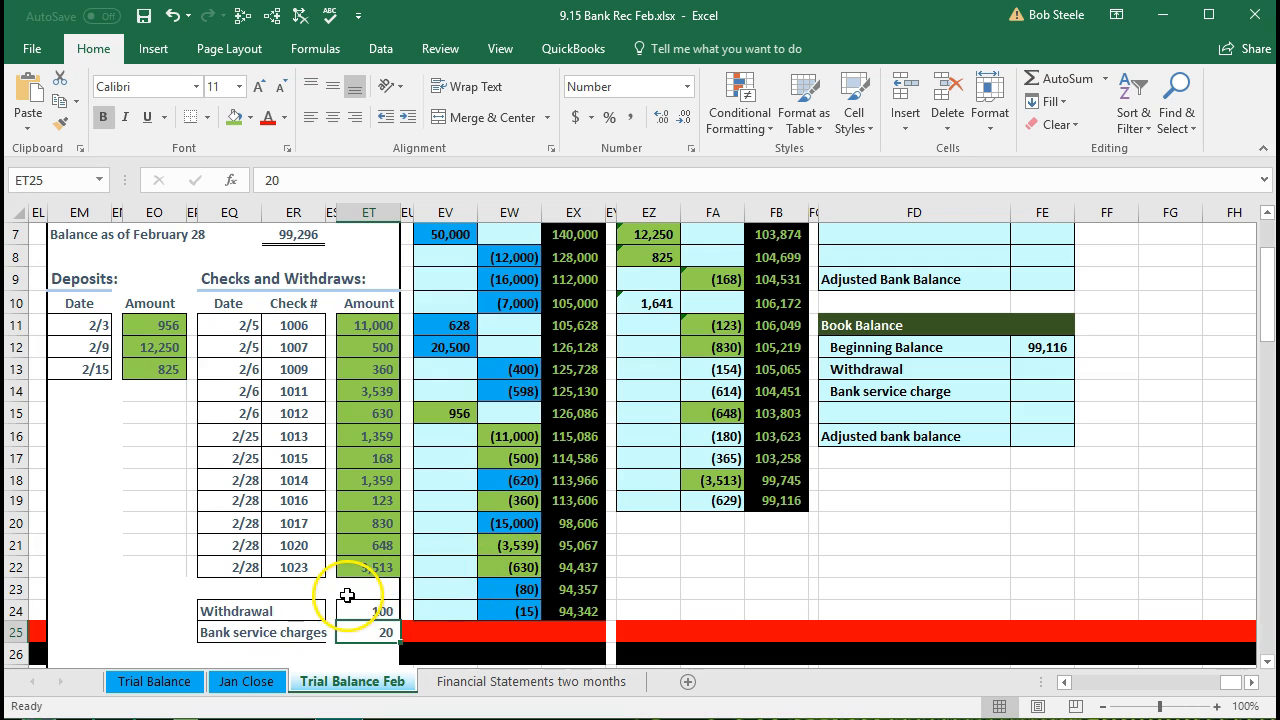
drag(352, 602, 356, 632)
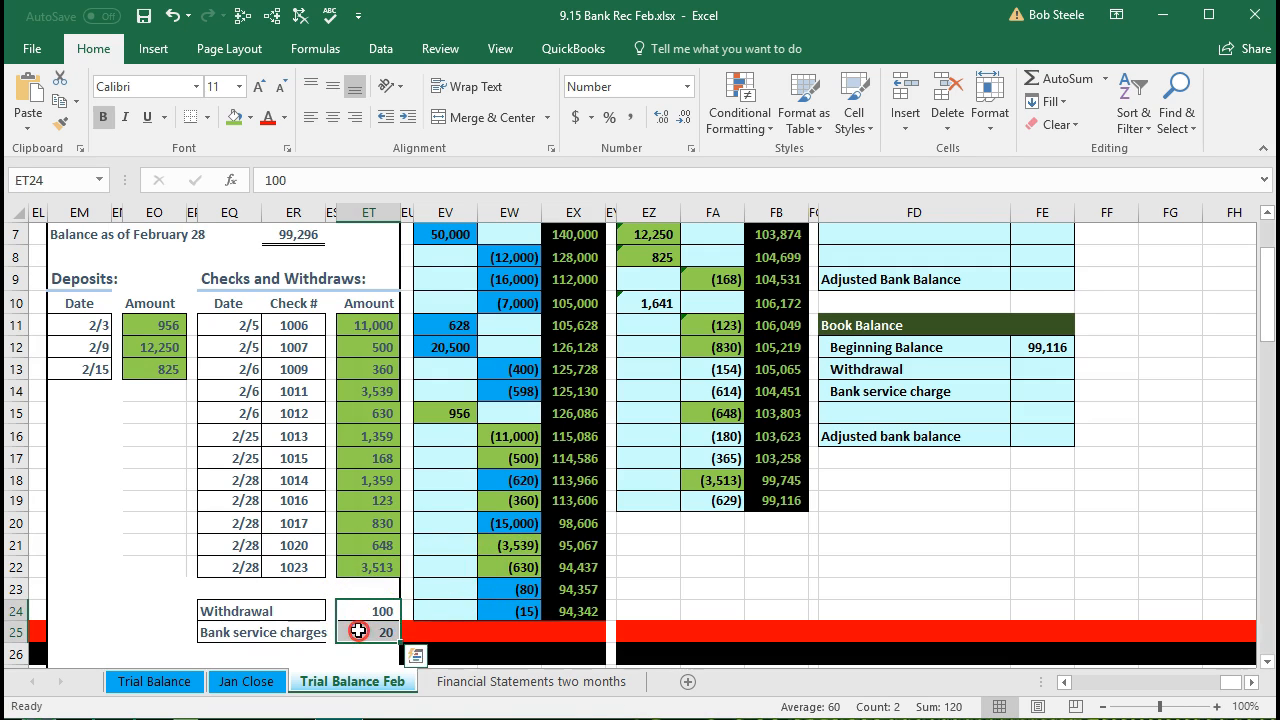
right_click(358, 632)
click(456, 686)
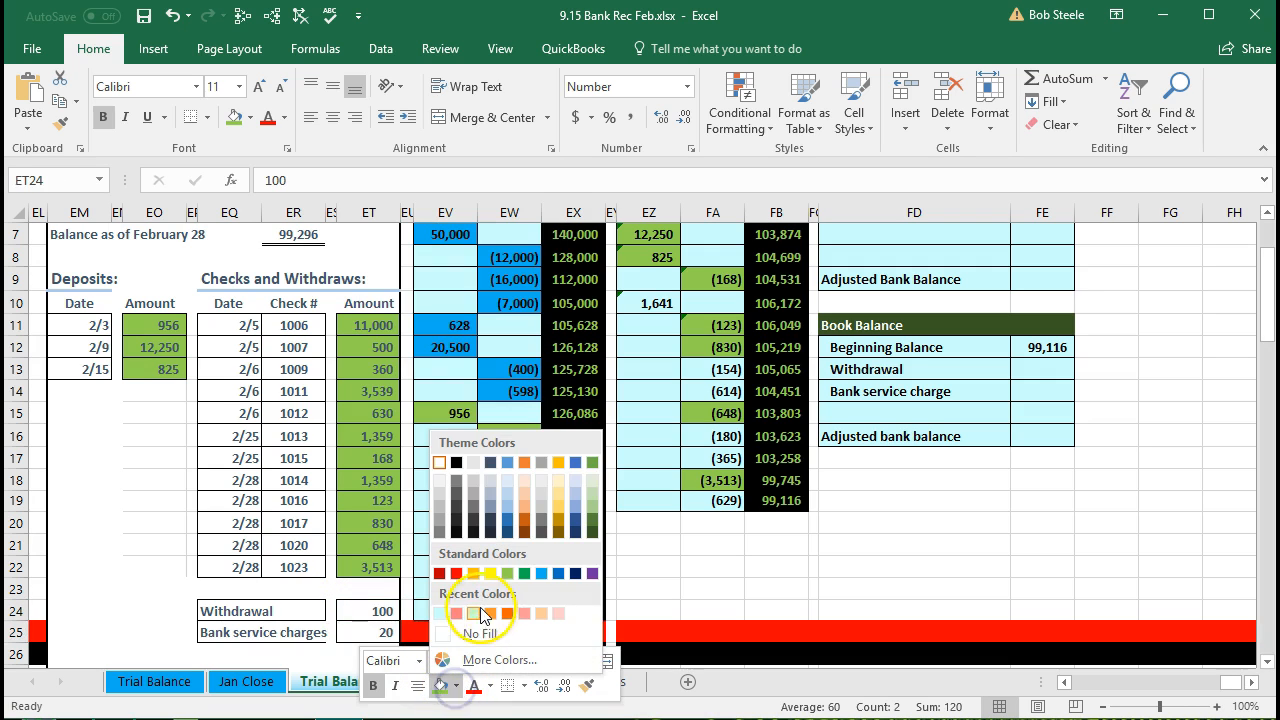
click(490, 577)
Review both checking ledgers for uncleared items and select the unshaded 1,641 deposit in the February ledger
click(513, 501)
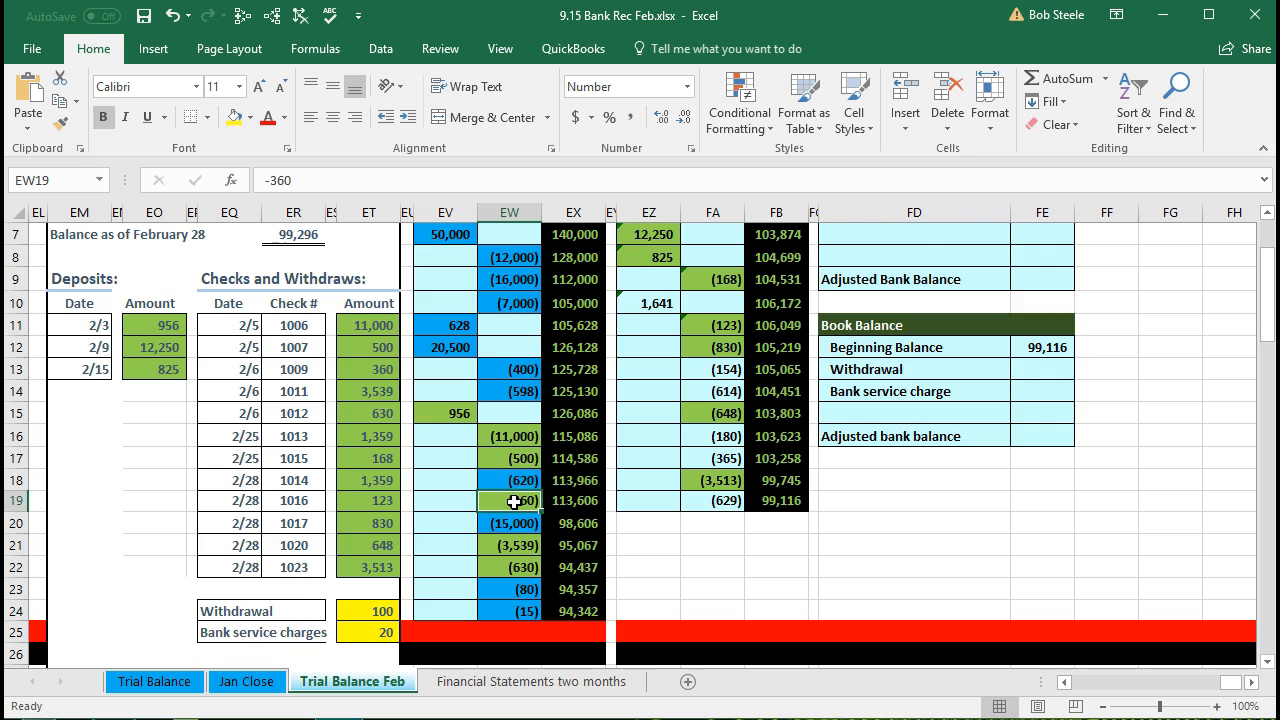
scroll(513, 501, up, 1)
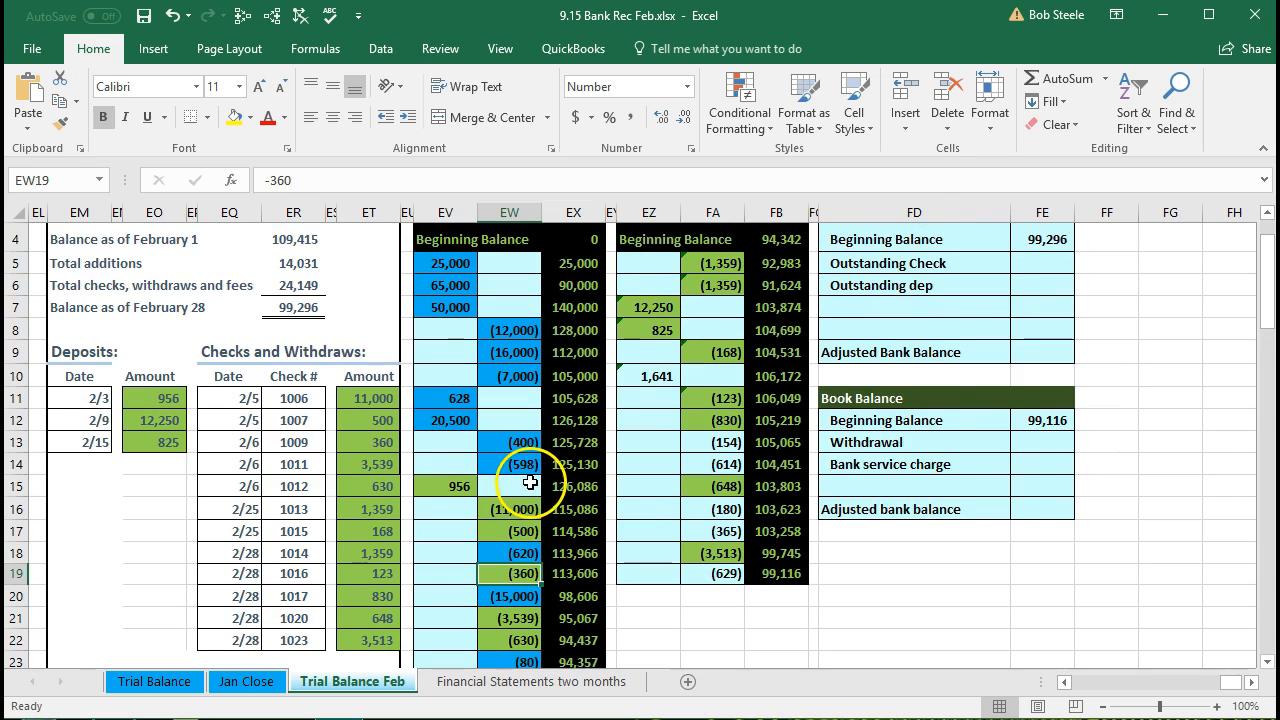
scroll(538, 384, down, 1)
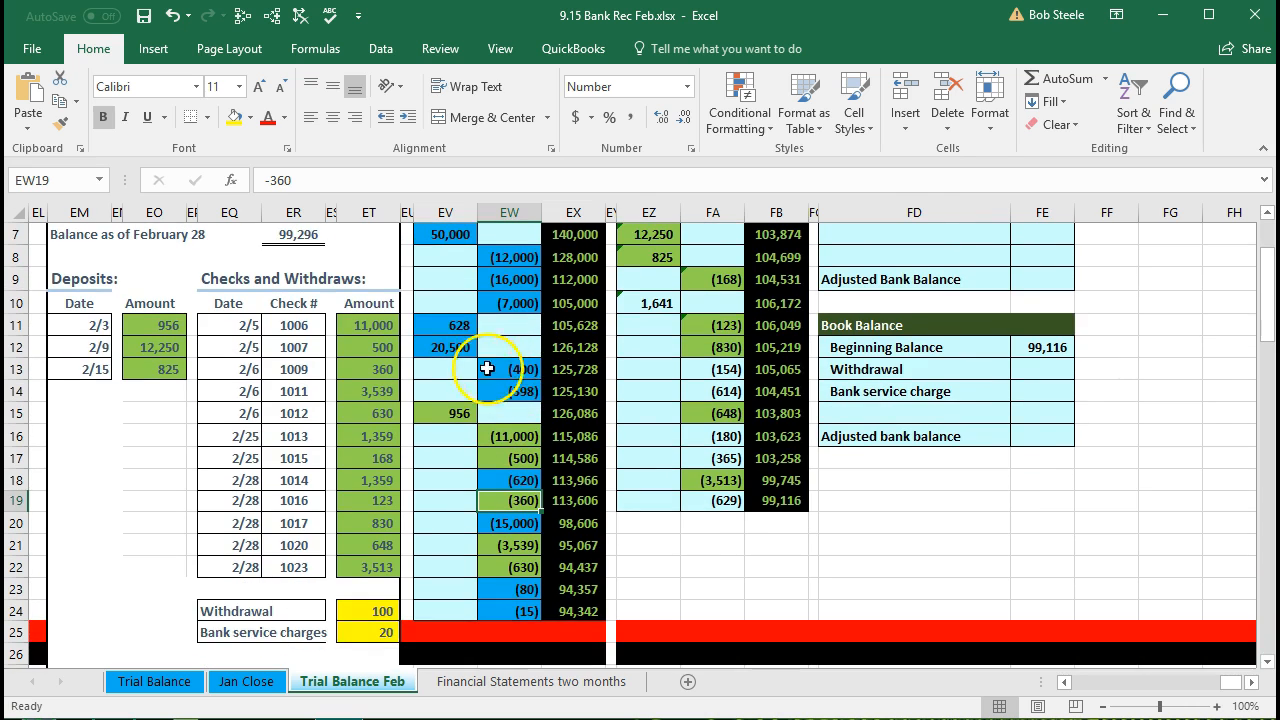
scroll(498, 384, up, 1)
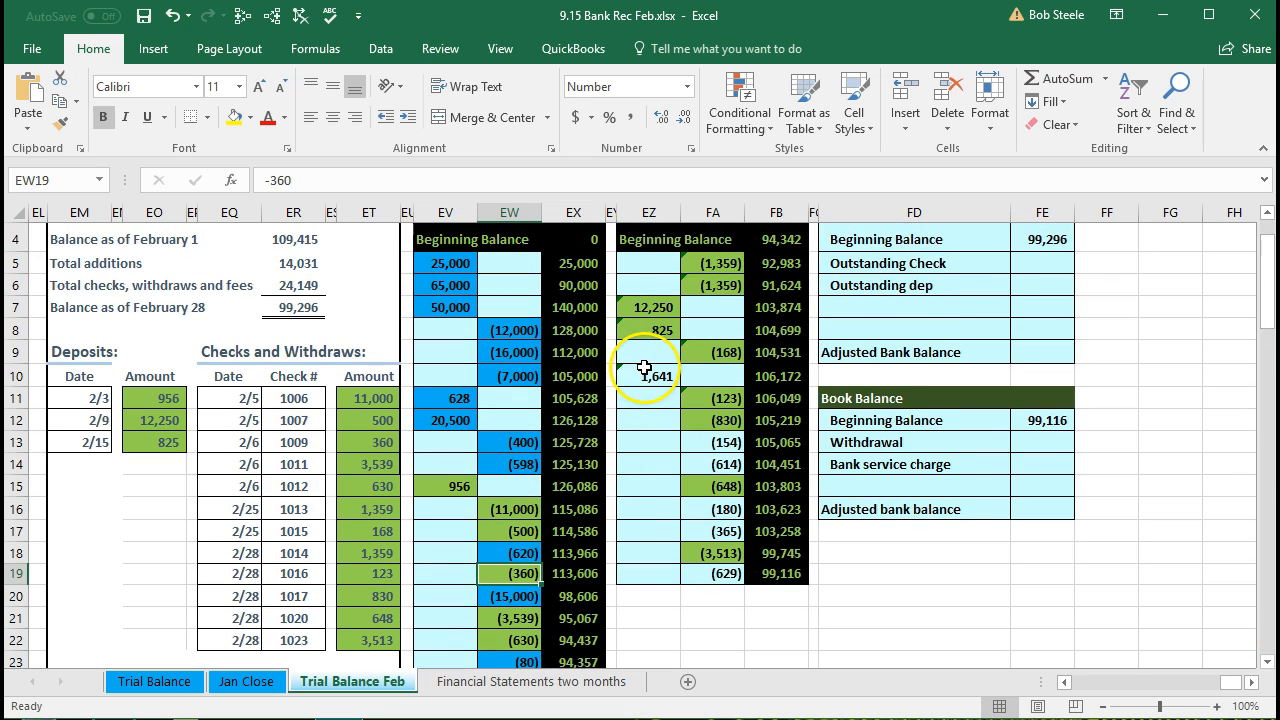
click(639, 366)
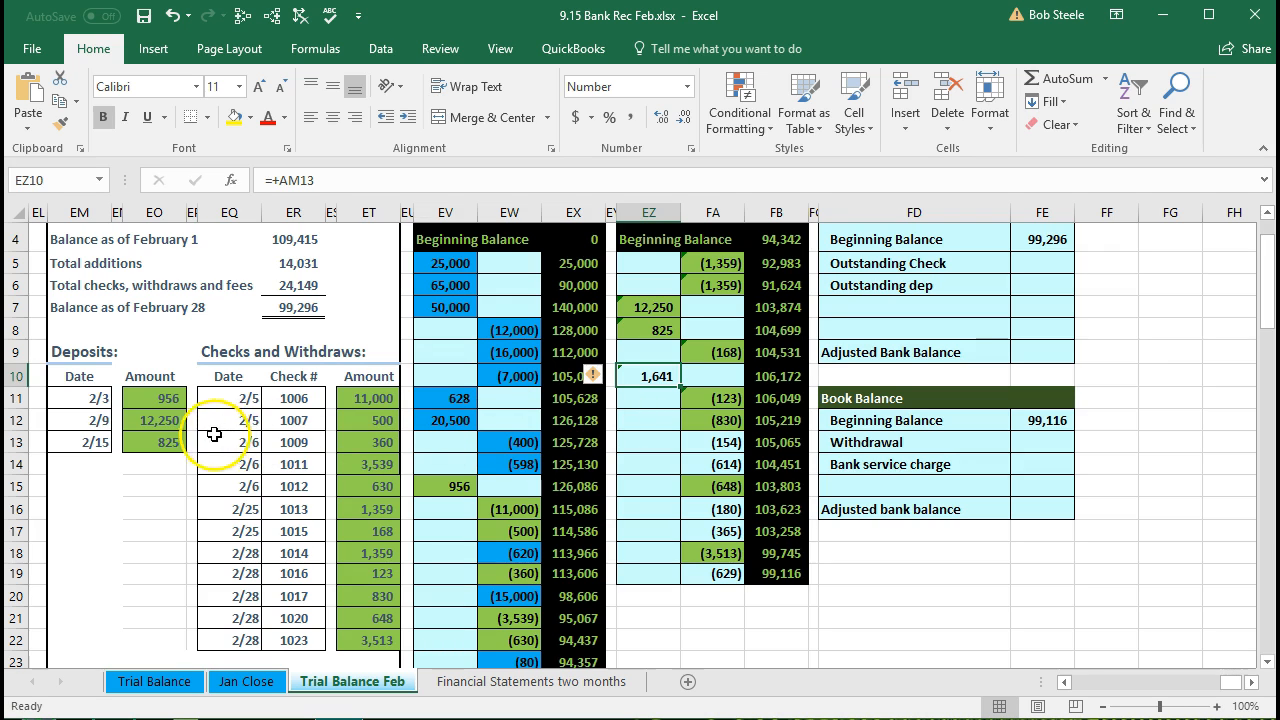
Shade the 1,641 deposit and the 154 and 614 credits yellow in the Checking February ledger
right_click(660, 376)
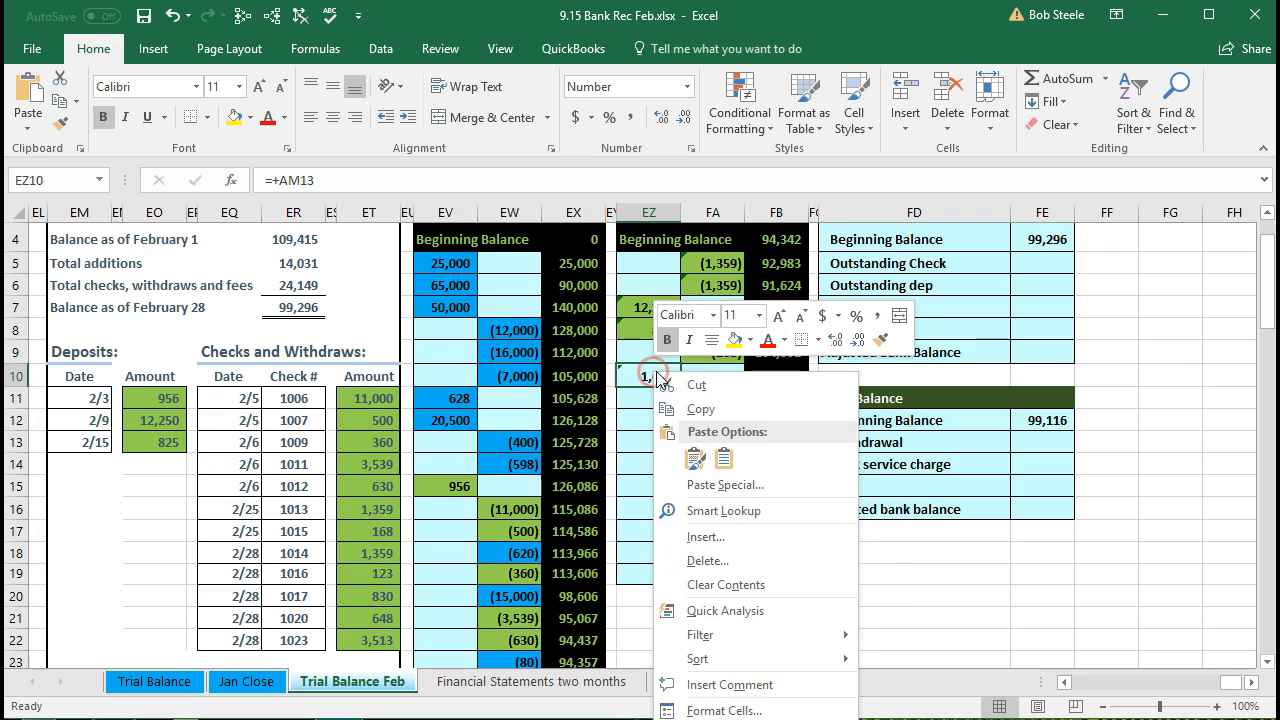
click(732, 338)
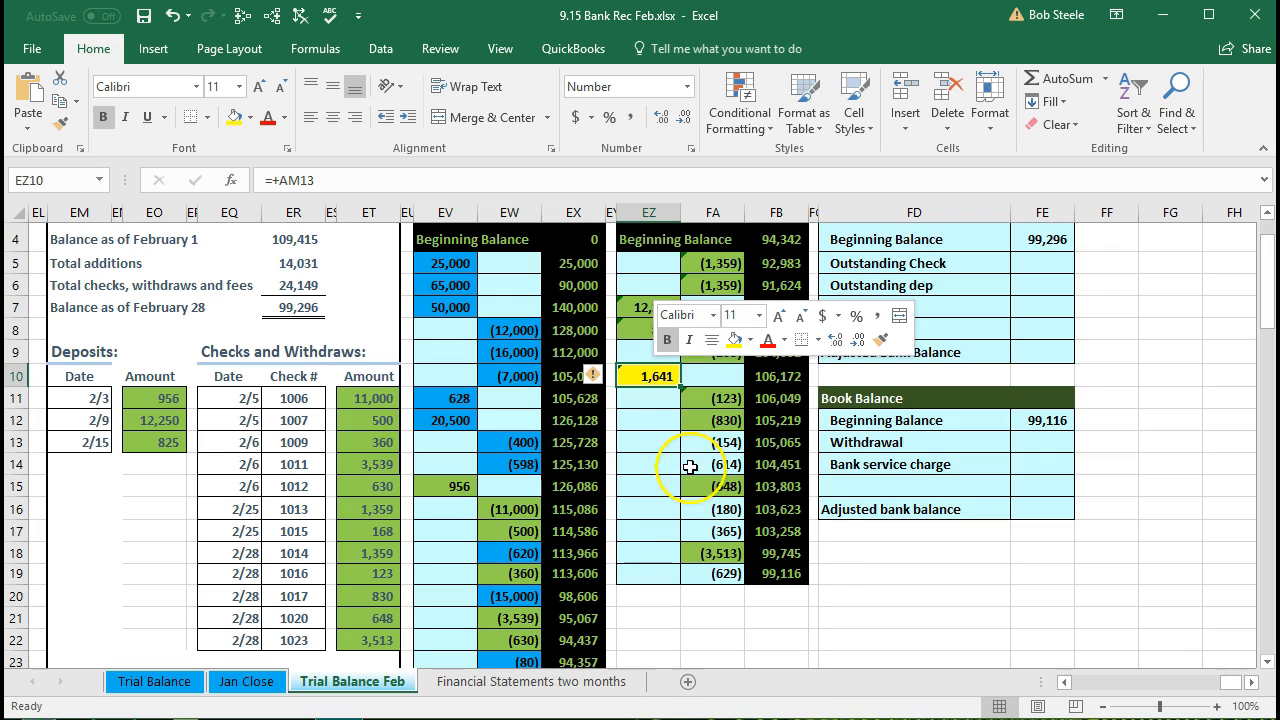
drag(706, 442, 708, 462)
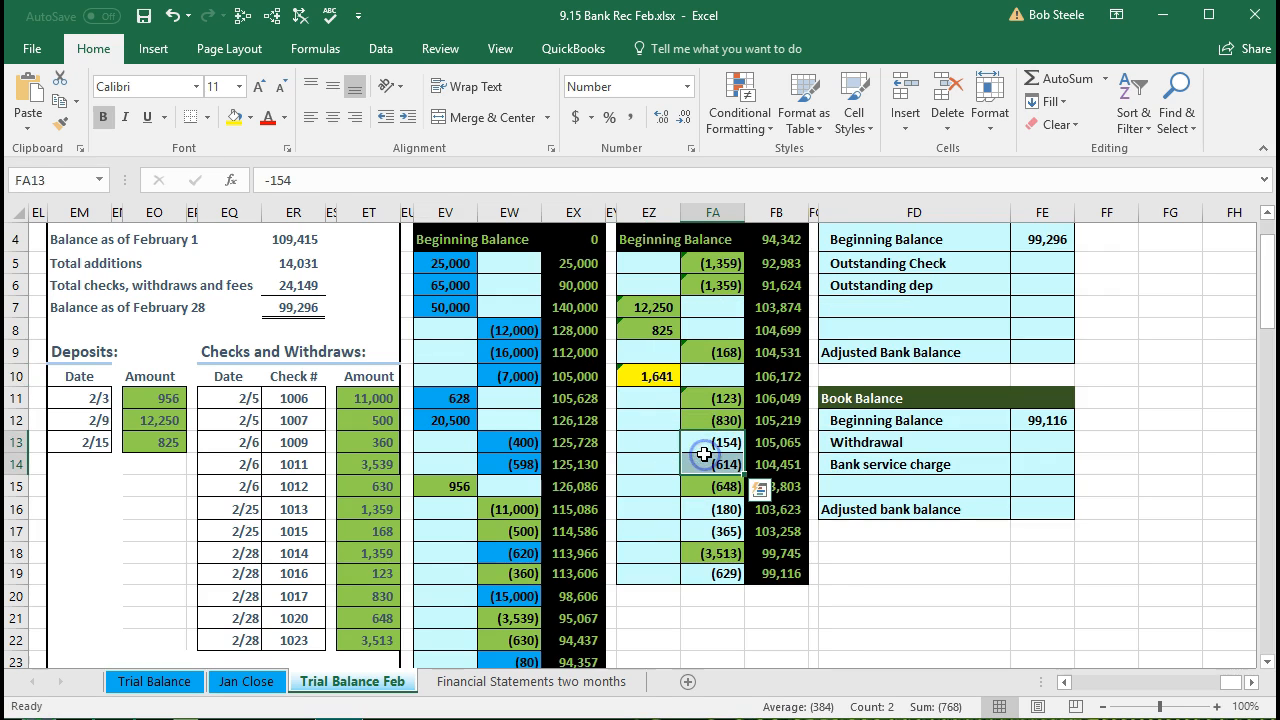
right_click(706, 451)
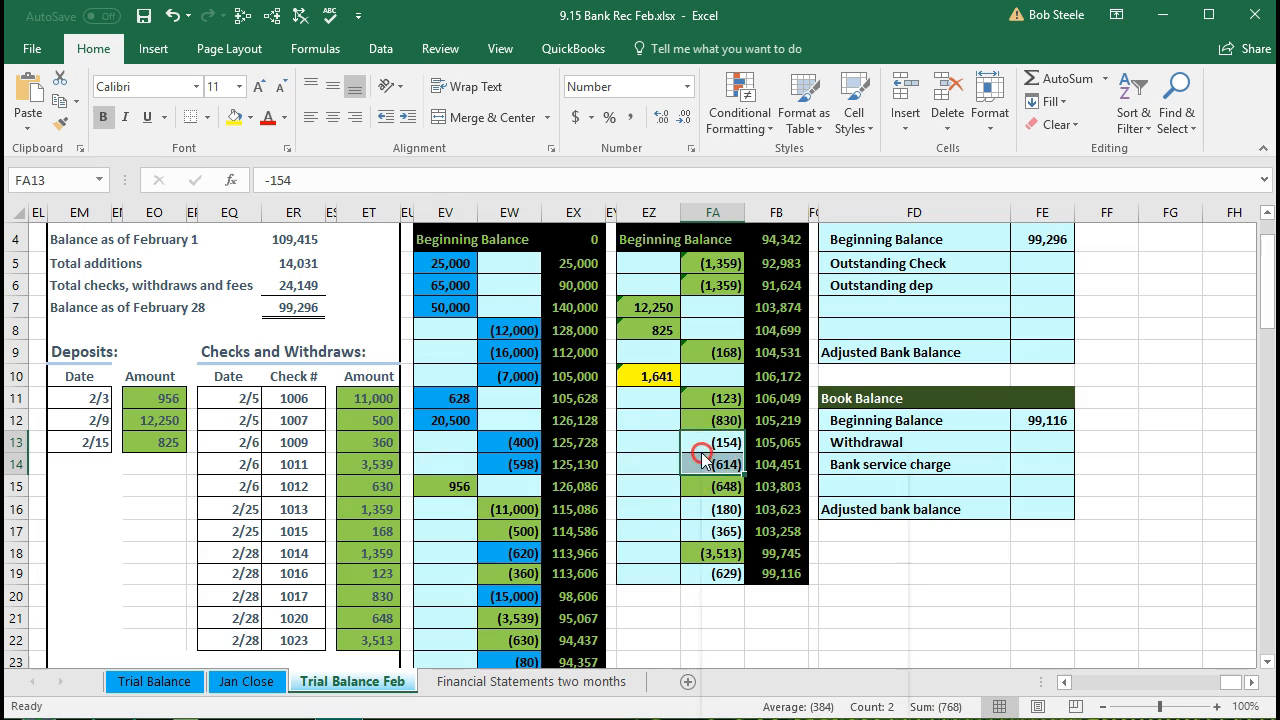
click(783, 422)
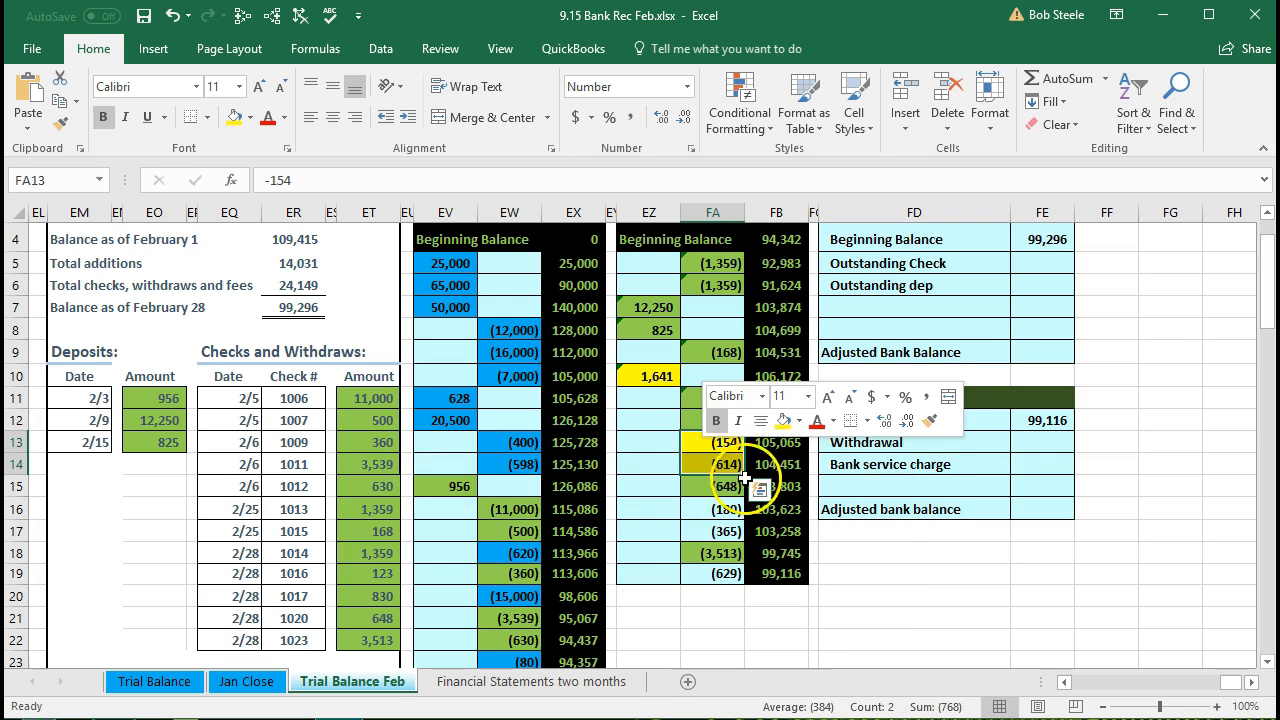
Shade the uncleared 180, 365 and 629 credits yellow in the Checking February ledger
click(717, 511)
drag(717, 513, 717, 531)
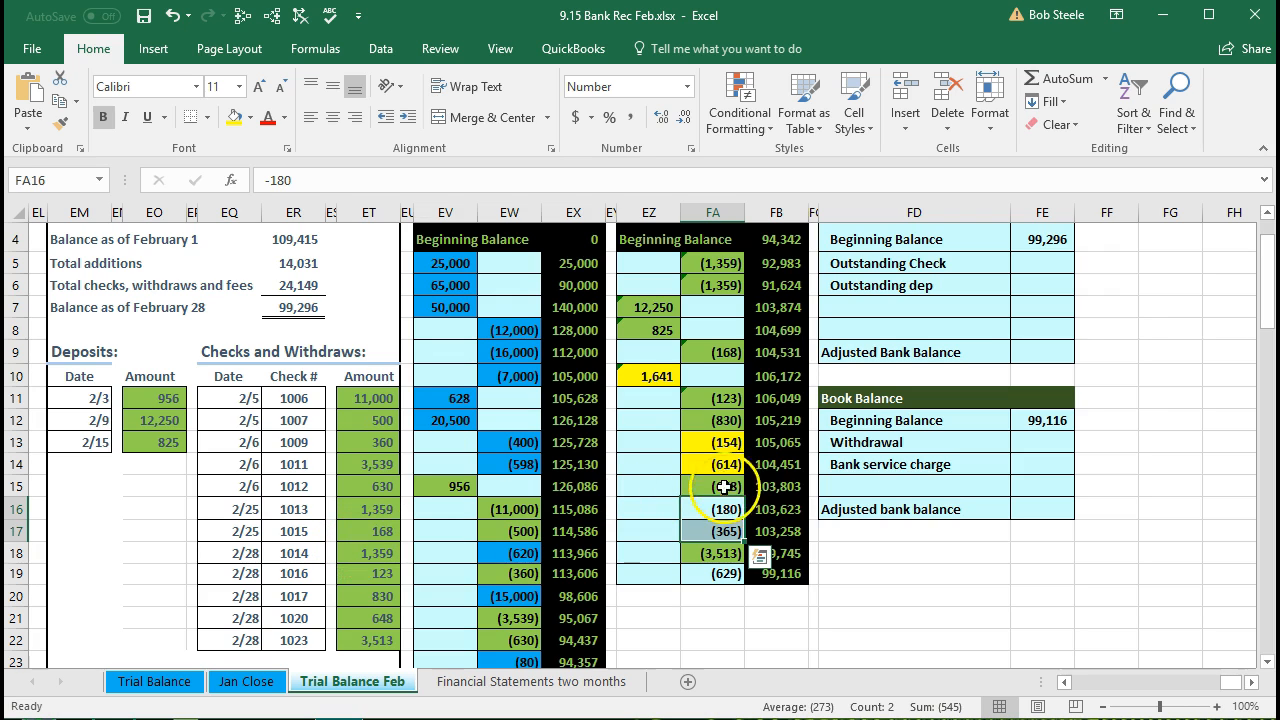
right_click(722, 512)
click(806, 563)
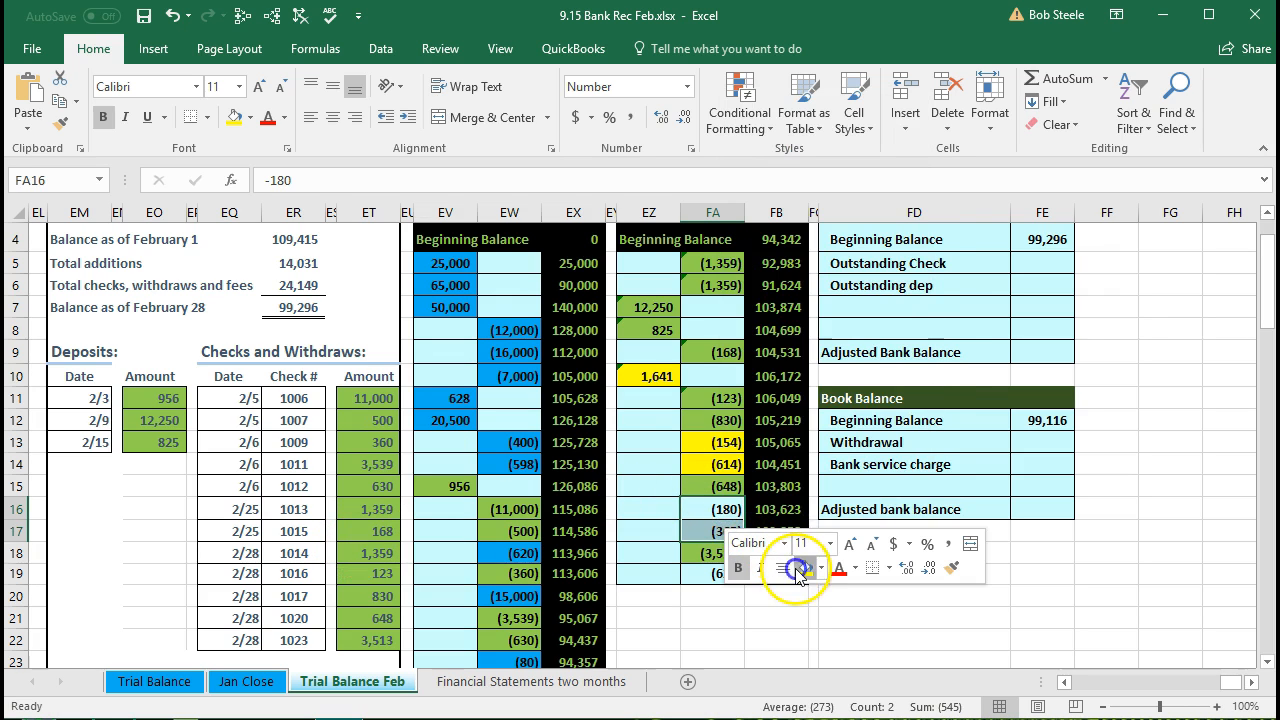
click(705, 577)
right_click(705, 577)
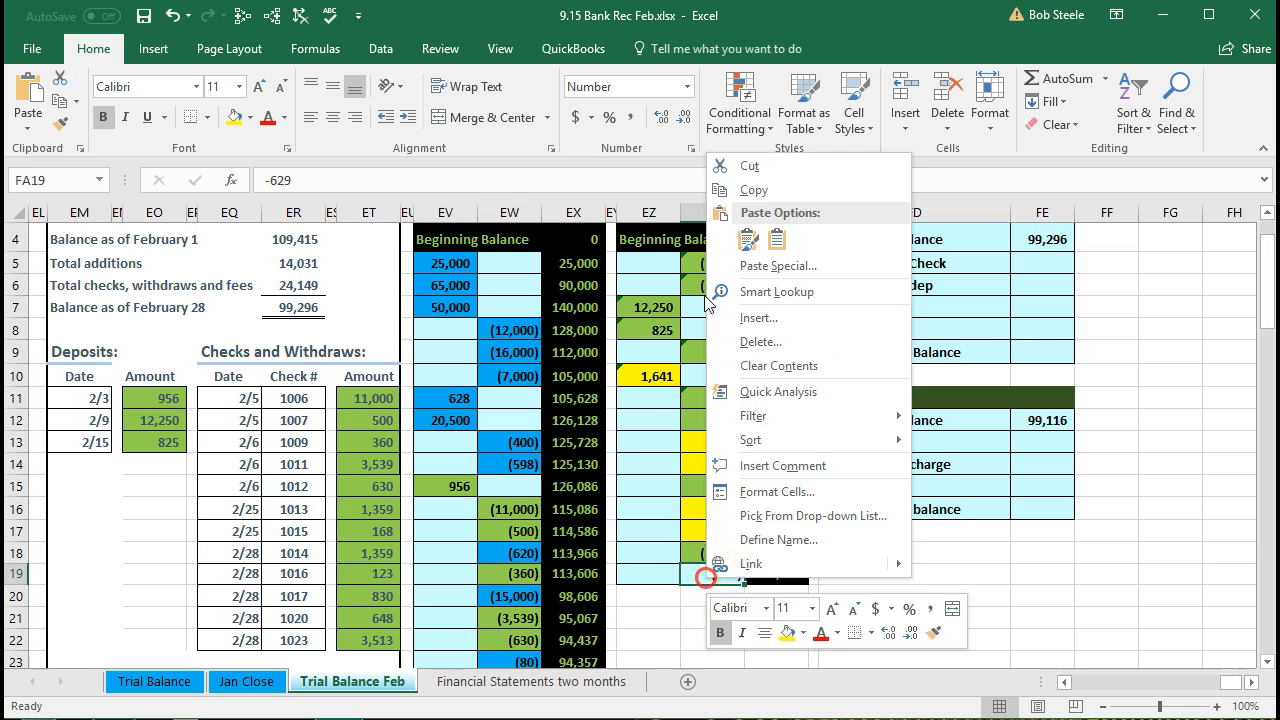
click(785, 637)
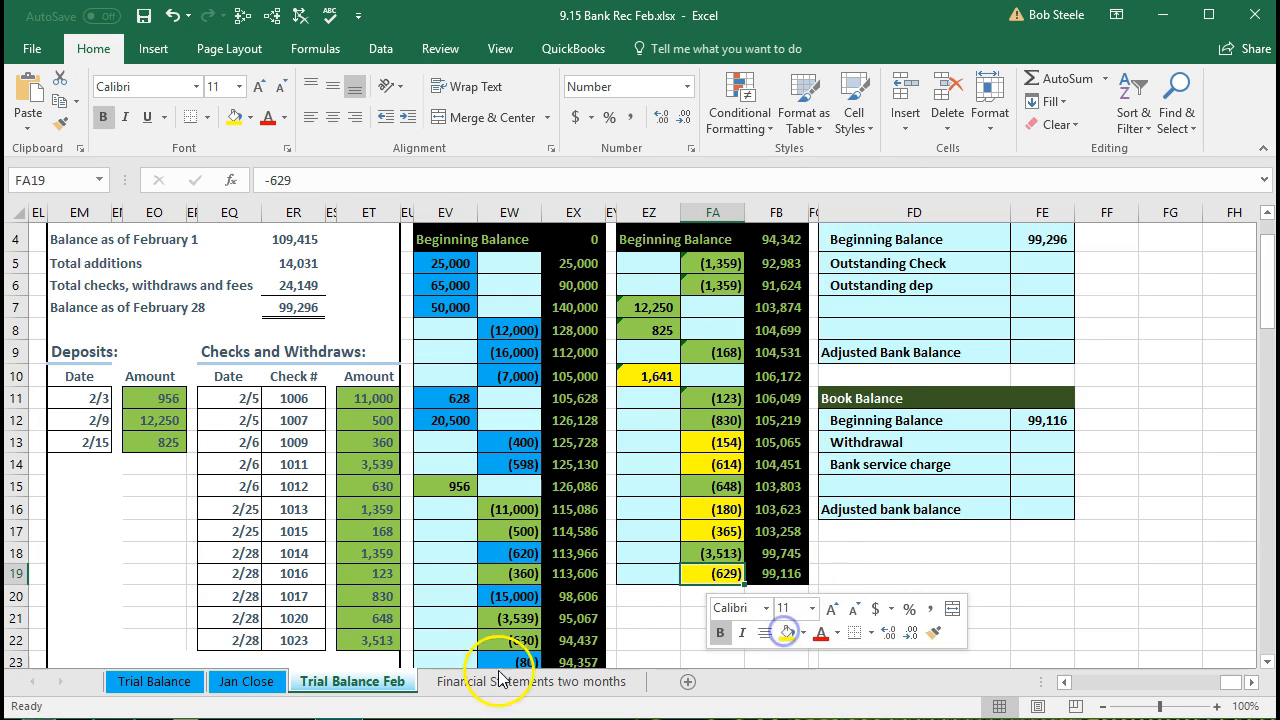
Review the bank statement's summary balances and yellow withdrawal and charge items, and compare the February ledger's ending balance with the book beginning balance
click(276, 593)
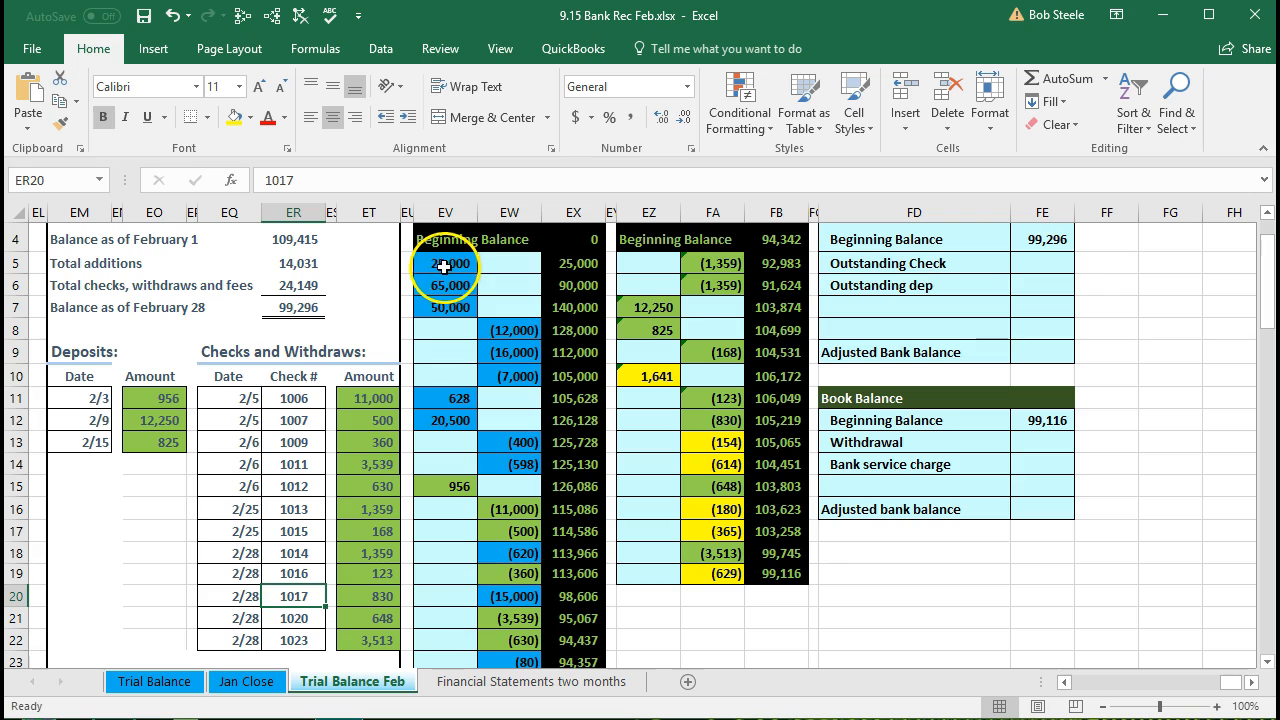
click(313, 241)
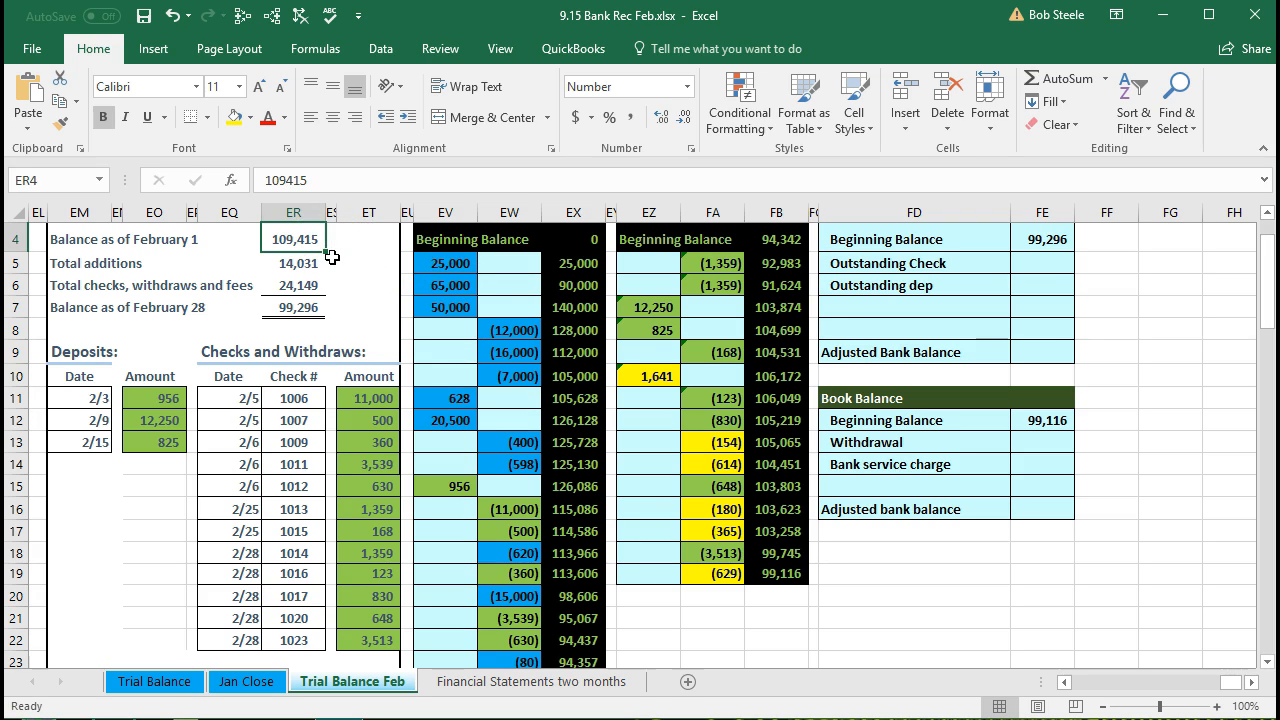
click(318, 263)
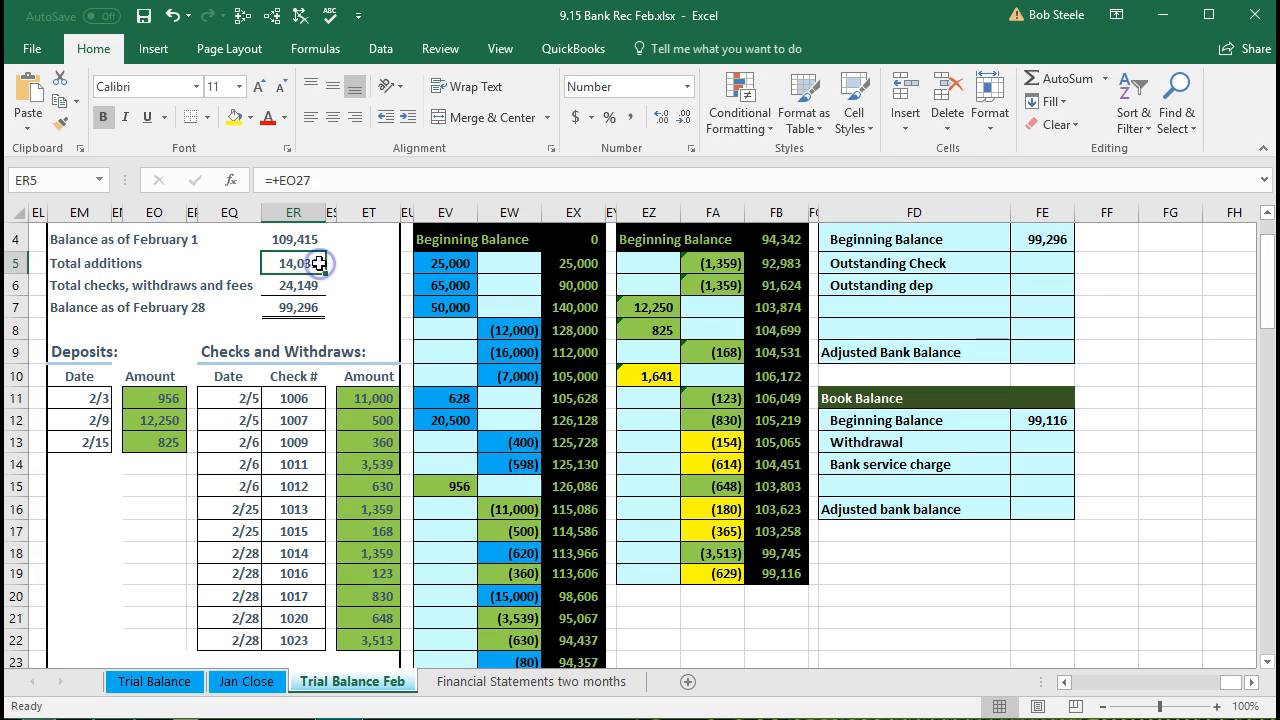
click(310, 285)
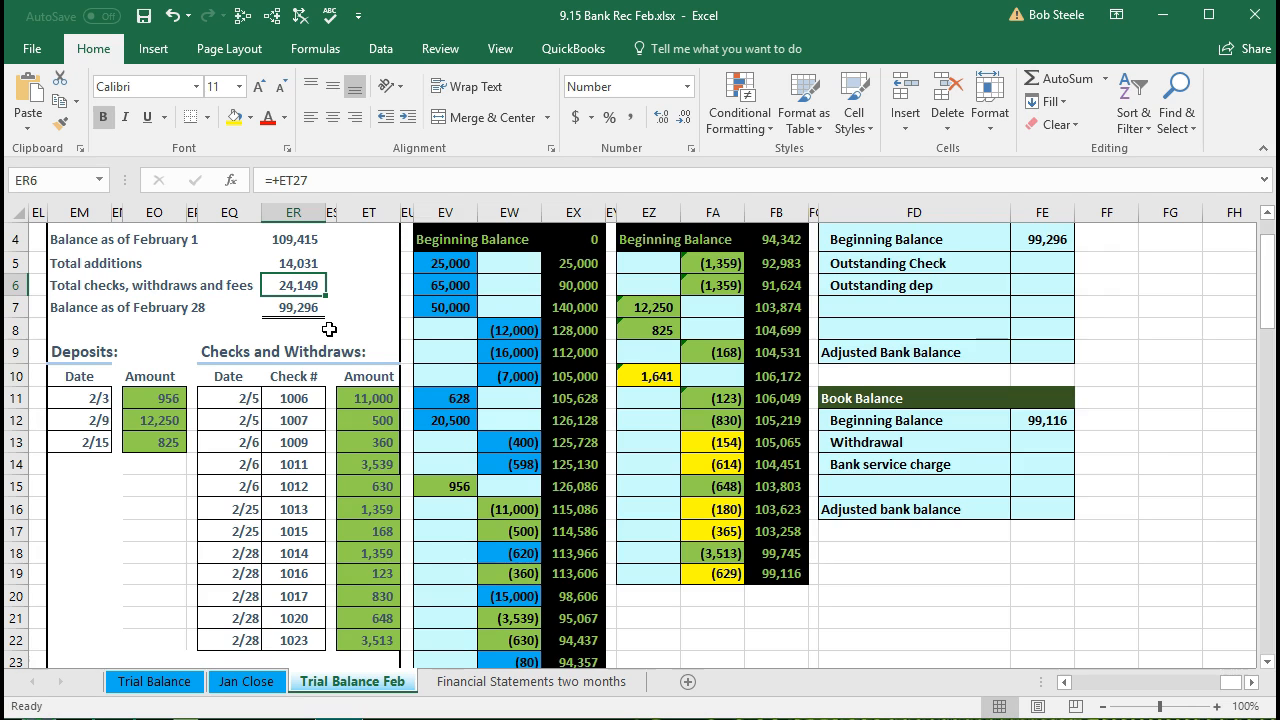
scroll(359, 424, down, 2)
drag(357, 543, 365, 560)
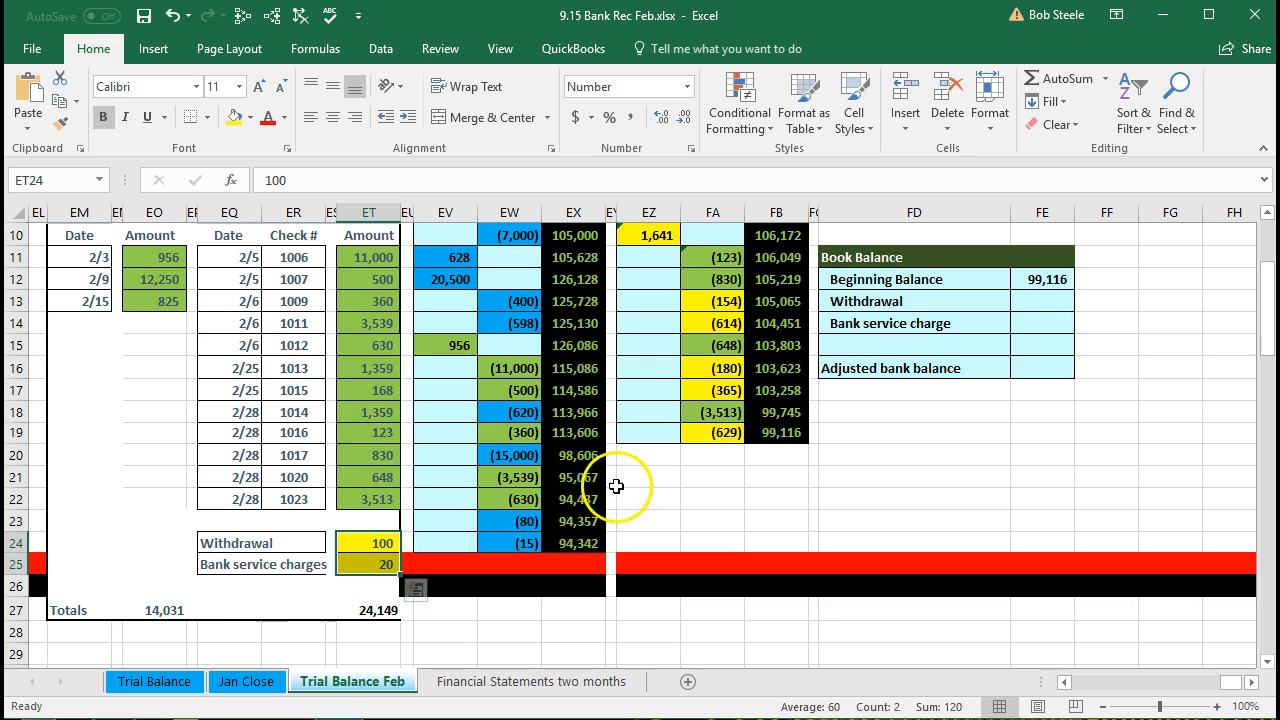
click(910, 326)
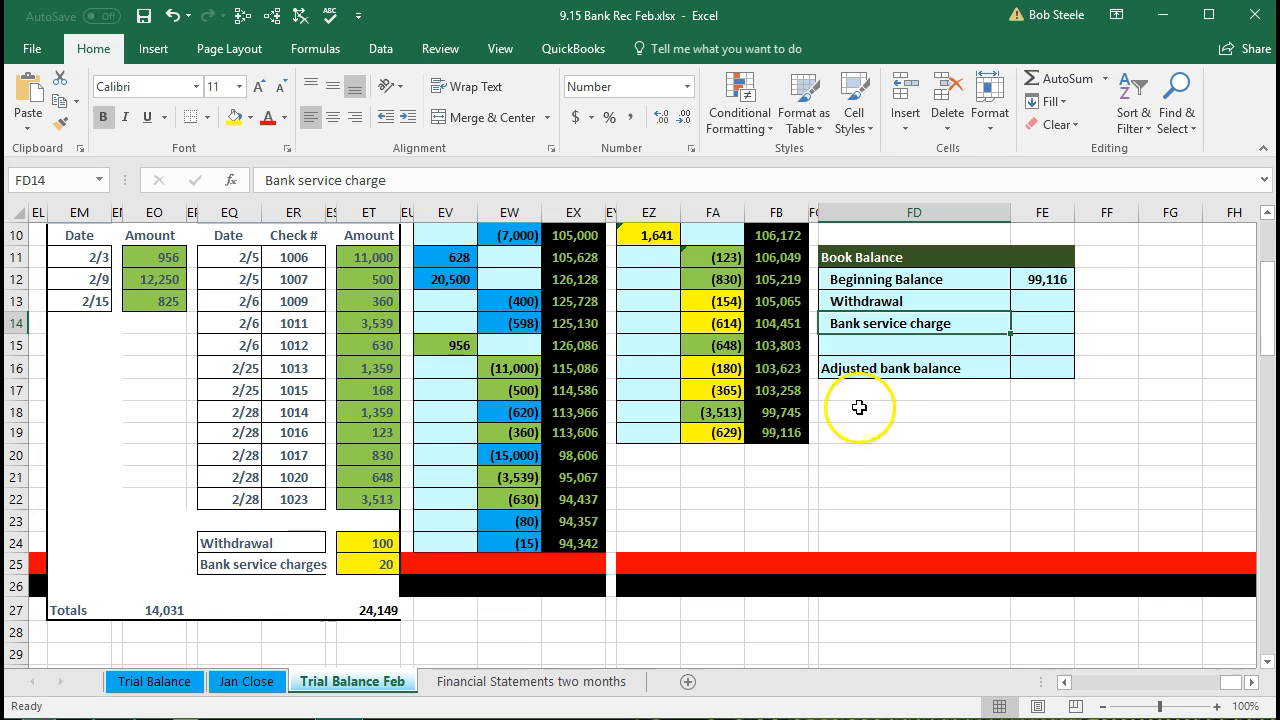
click(792, 436)
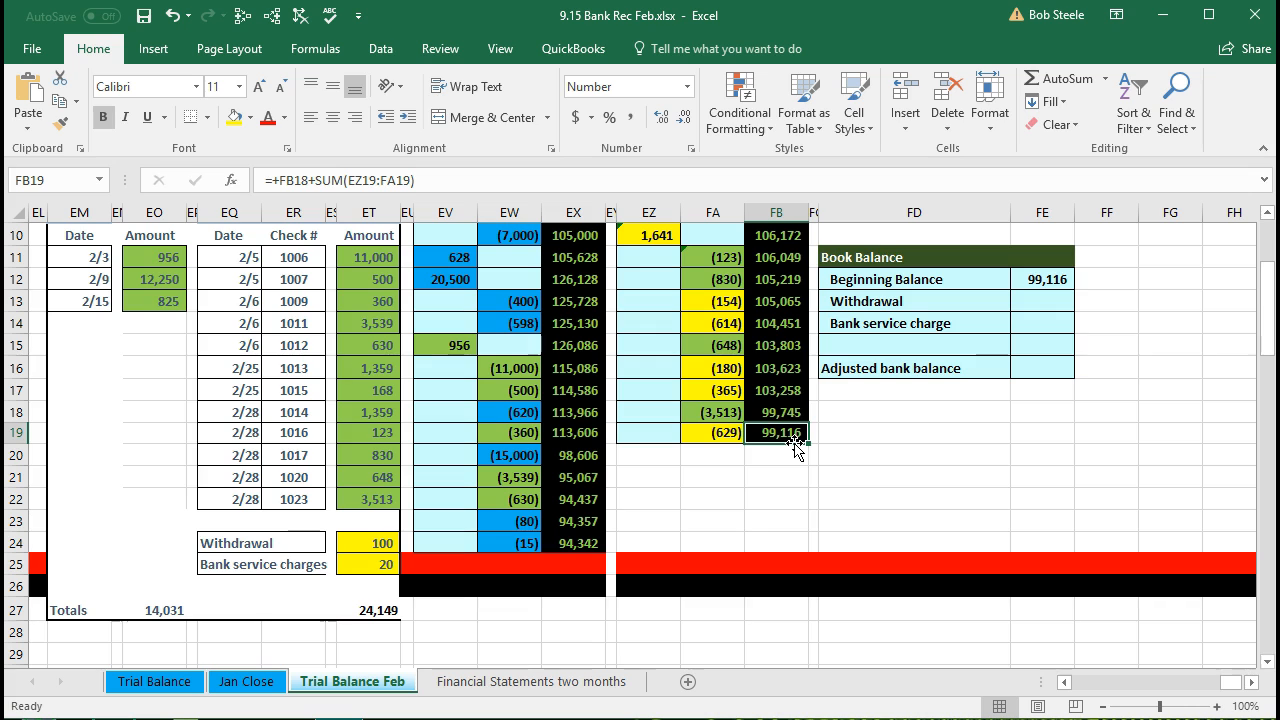
click(1040, 280)
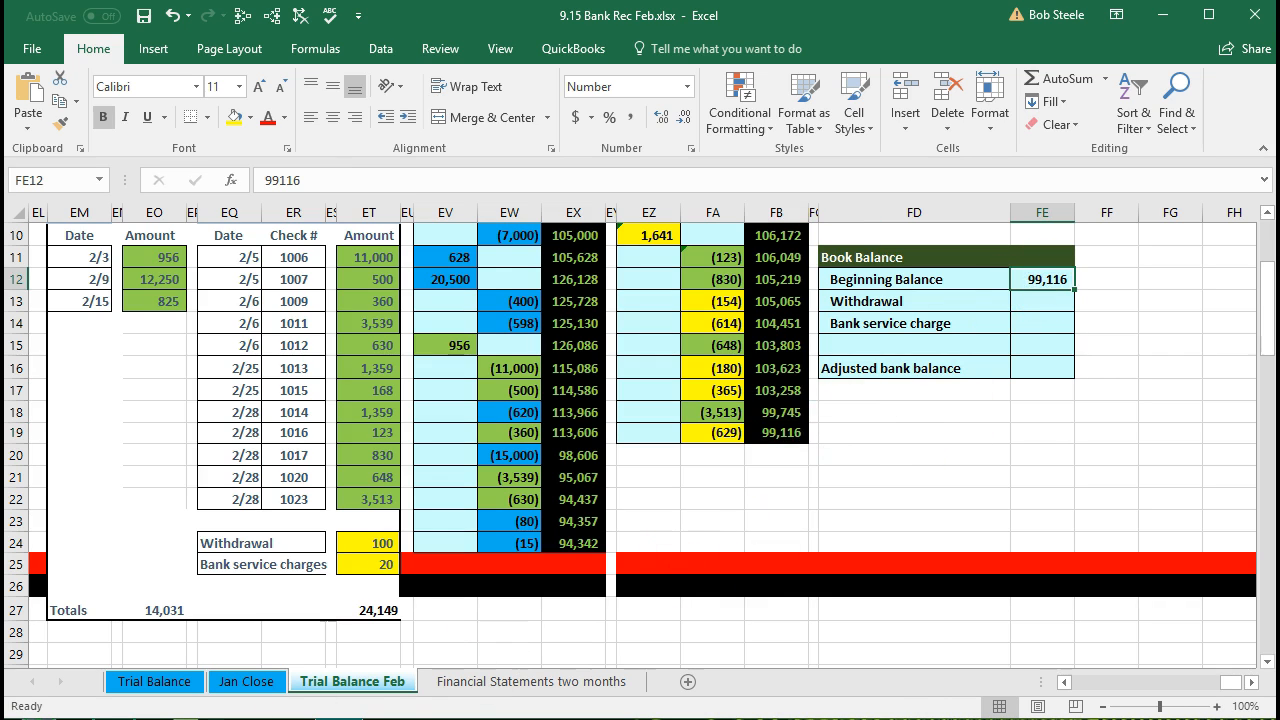
Enter -100 for the withdrawal and -20 for the bank service charge in the Book Balance section
click(1036, 306)
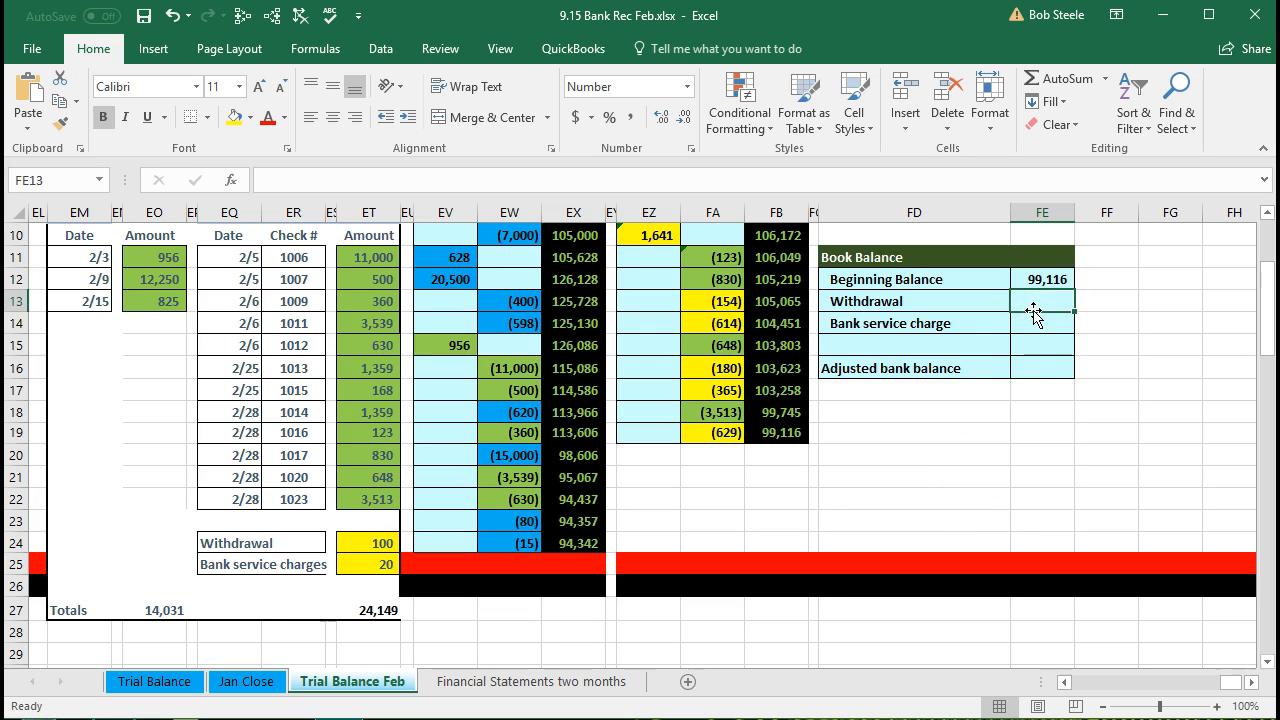
text(-100)
key(Return)
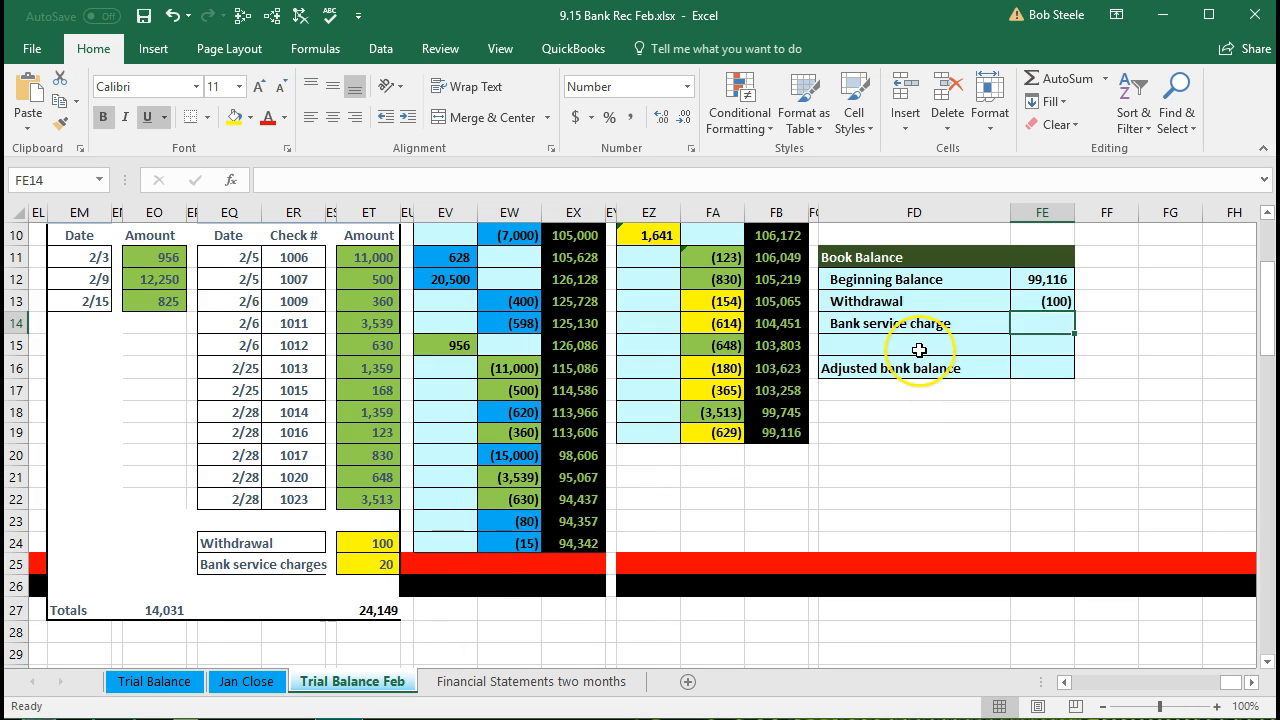
text(-20)
key(Return)
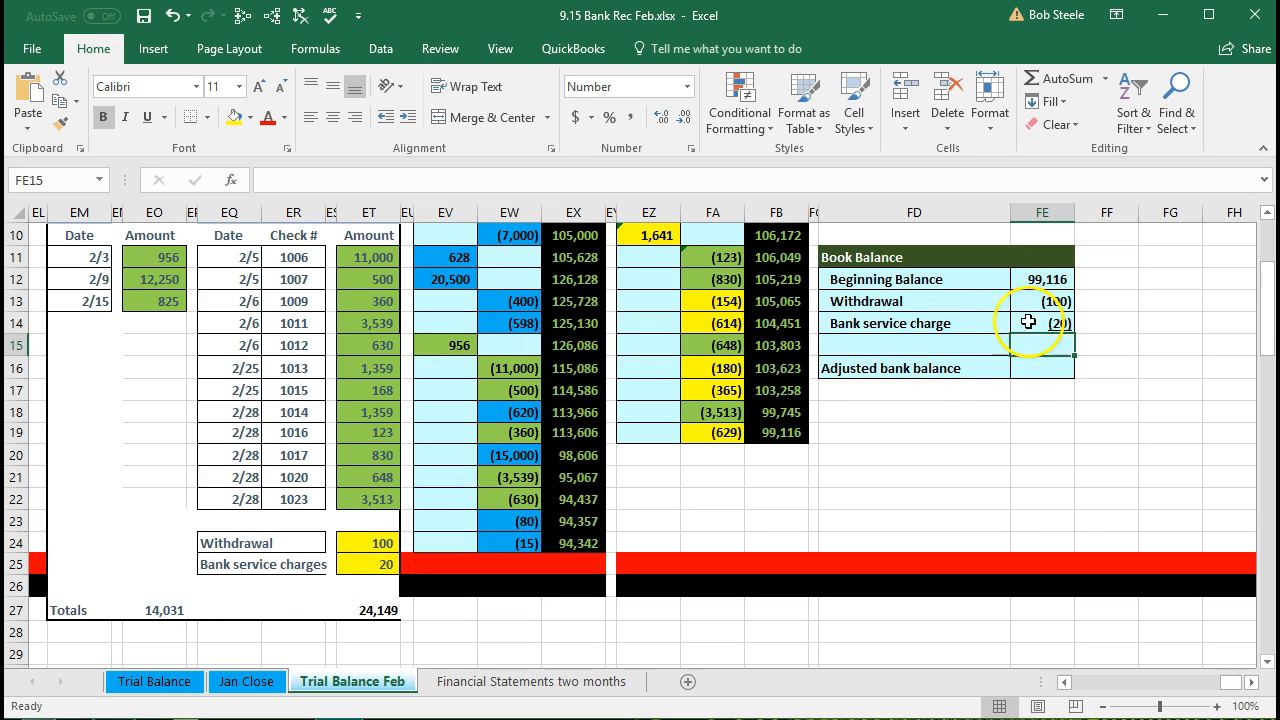
Shade the bank statement's withdrawal and bank service charges amounts light green to mark them as handled
click(361, 549)
drag(361, 549, 366, 565)
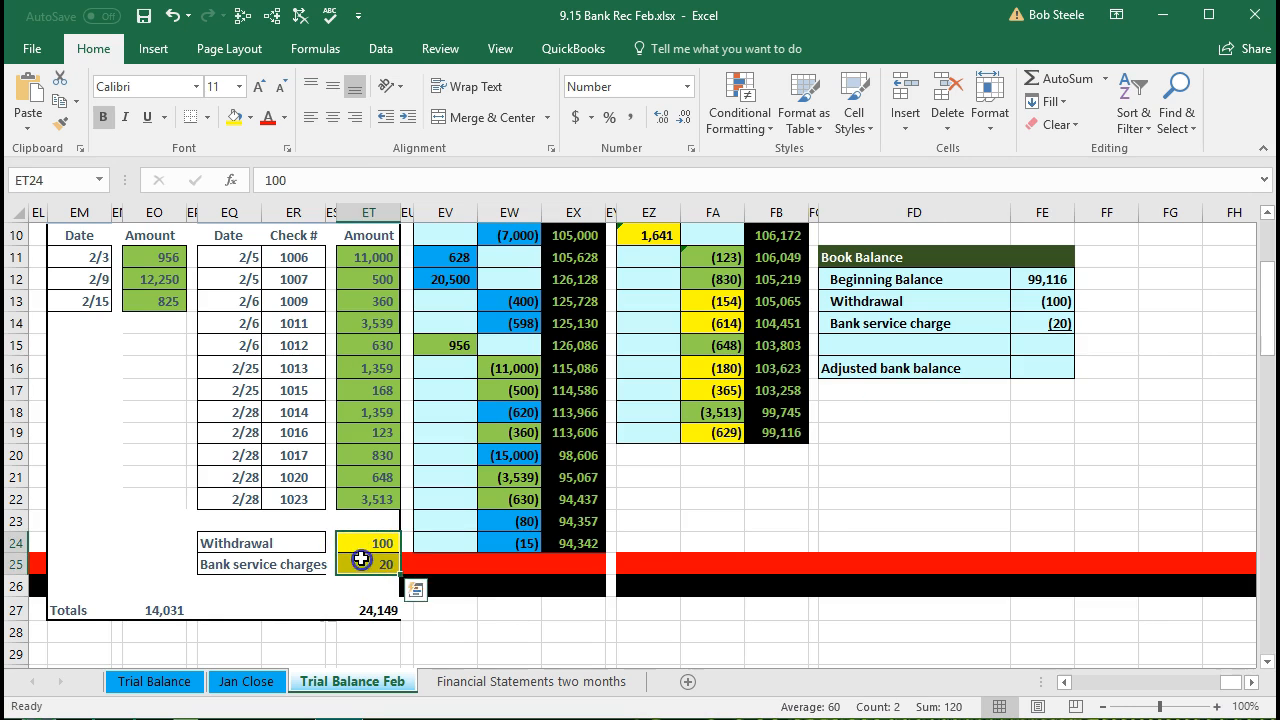
right_click(366, 565)
click(459, 614)
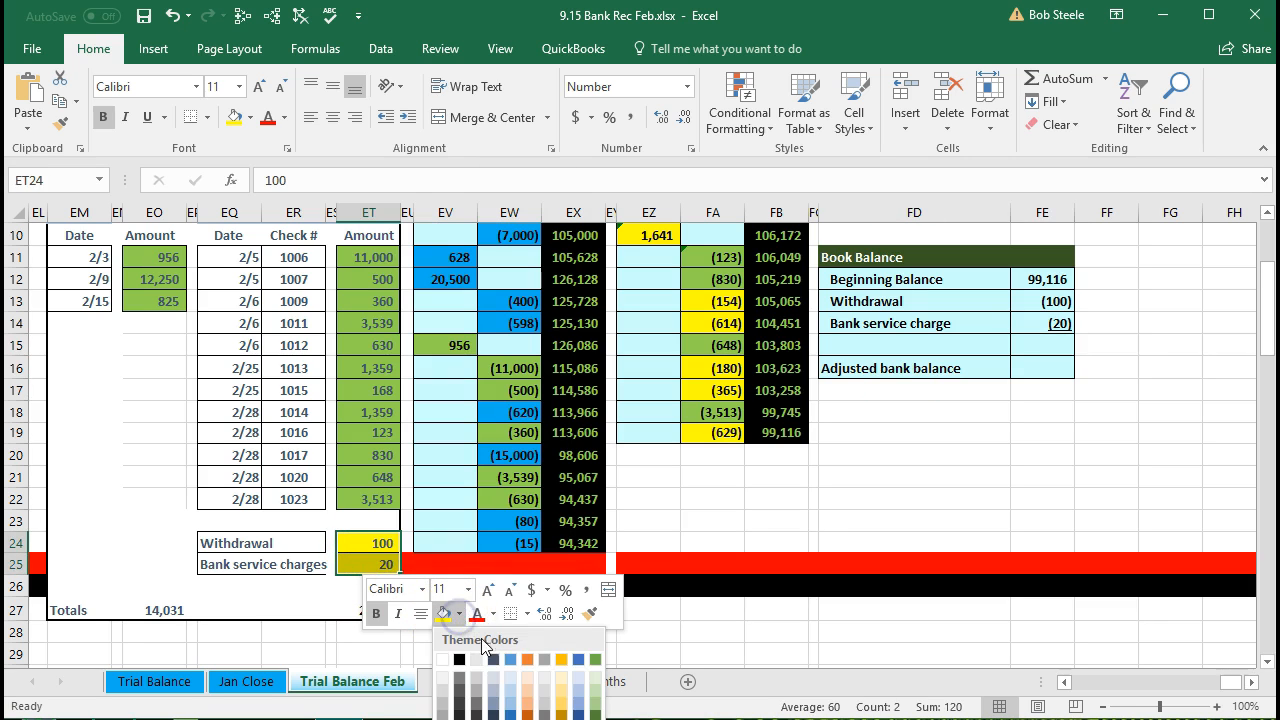
click(596, 692)
Enter the uncleared February ledger deposit of 1,641 as the outstanding deposit in the Bank Balance section
click(720, 443)
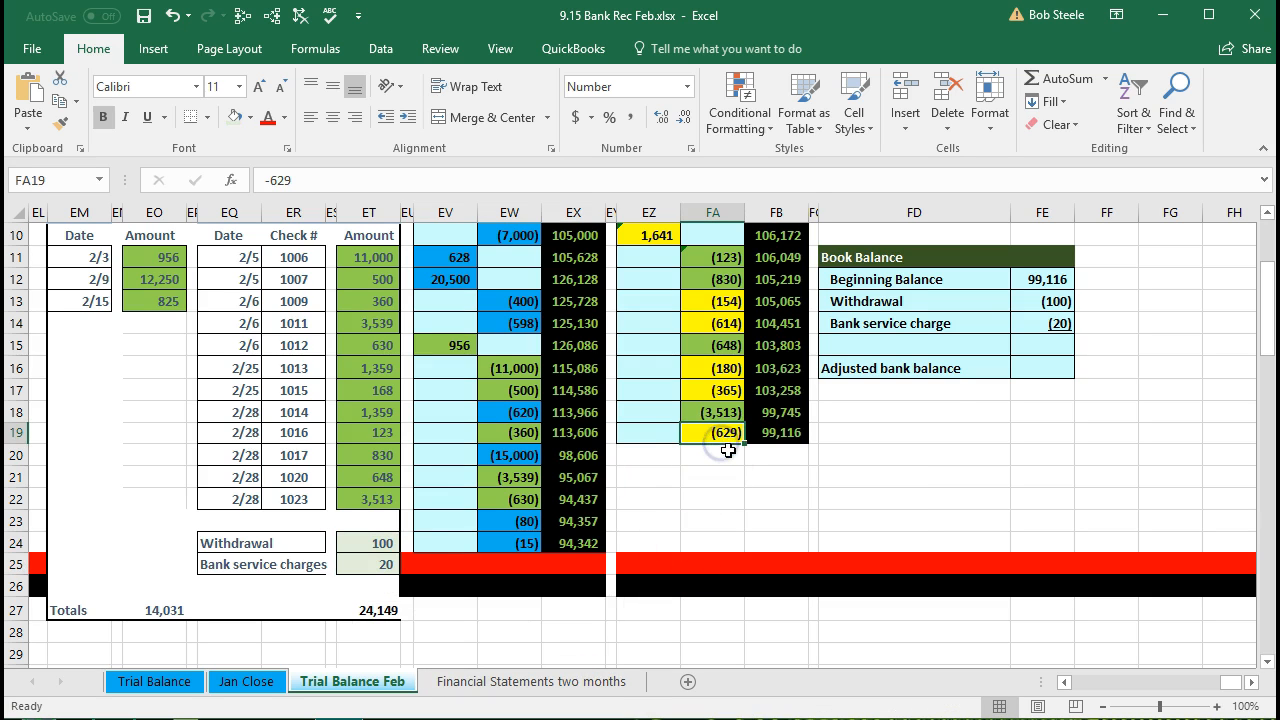
scroll(722, 445, up, 2)
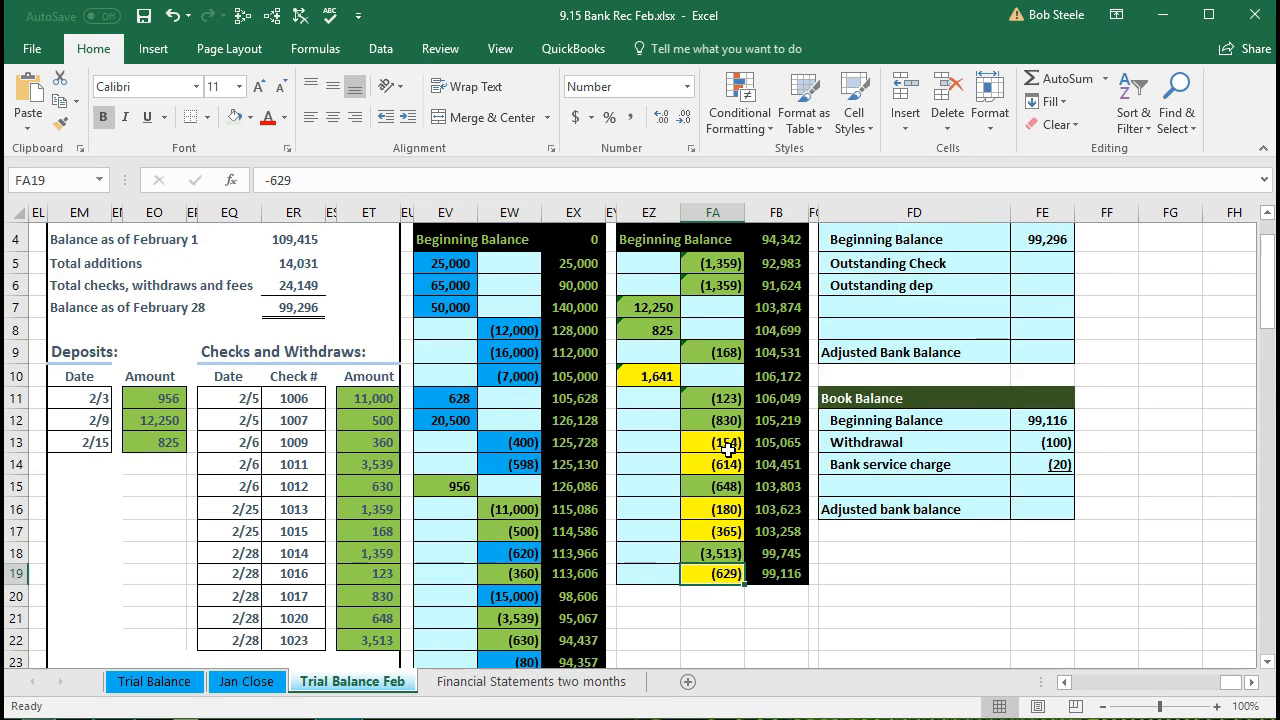
click(655, 378)
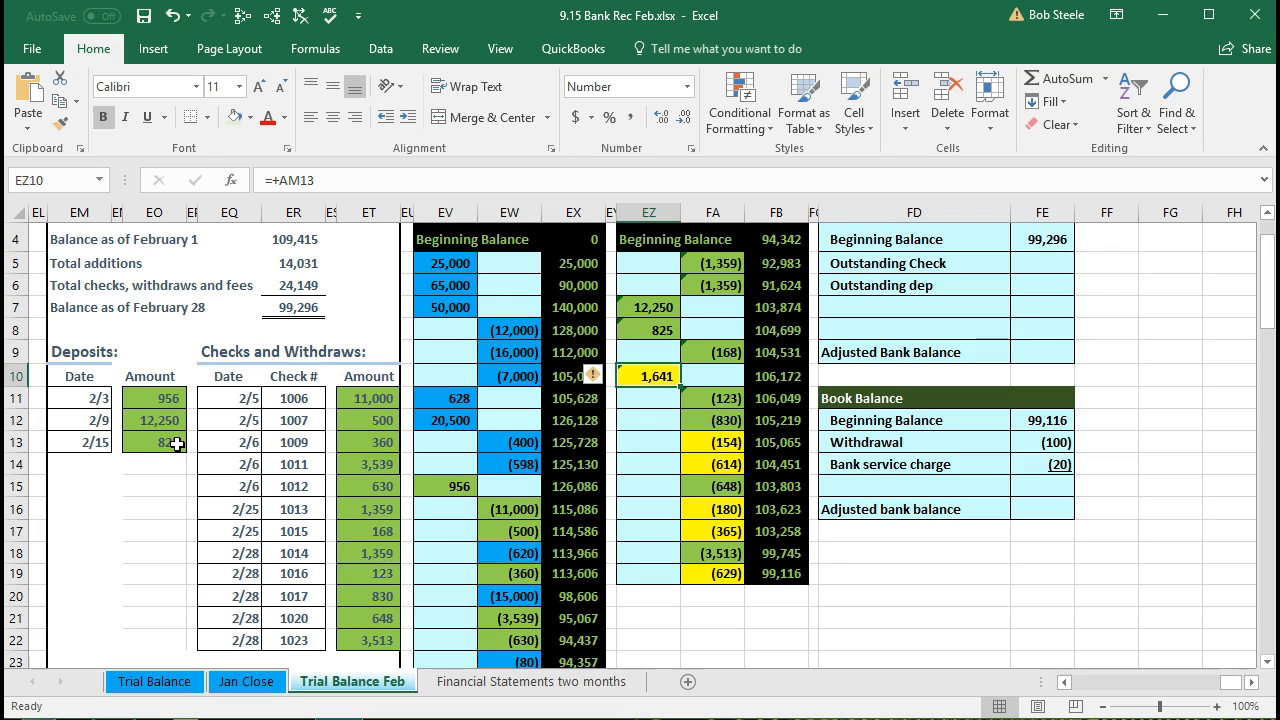
scroll(177, 443, up, 1)
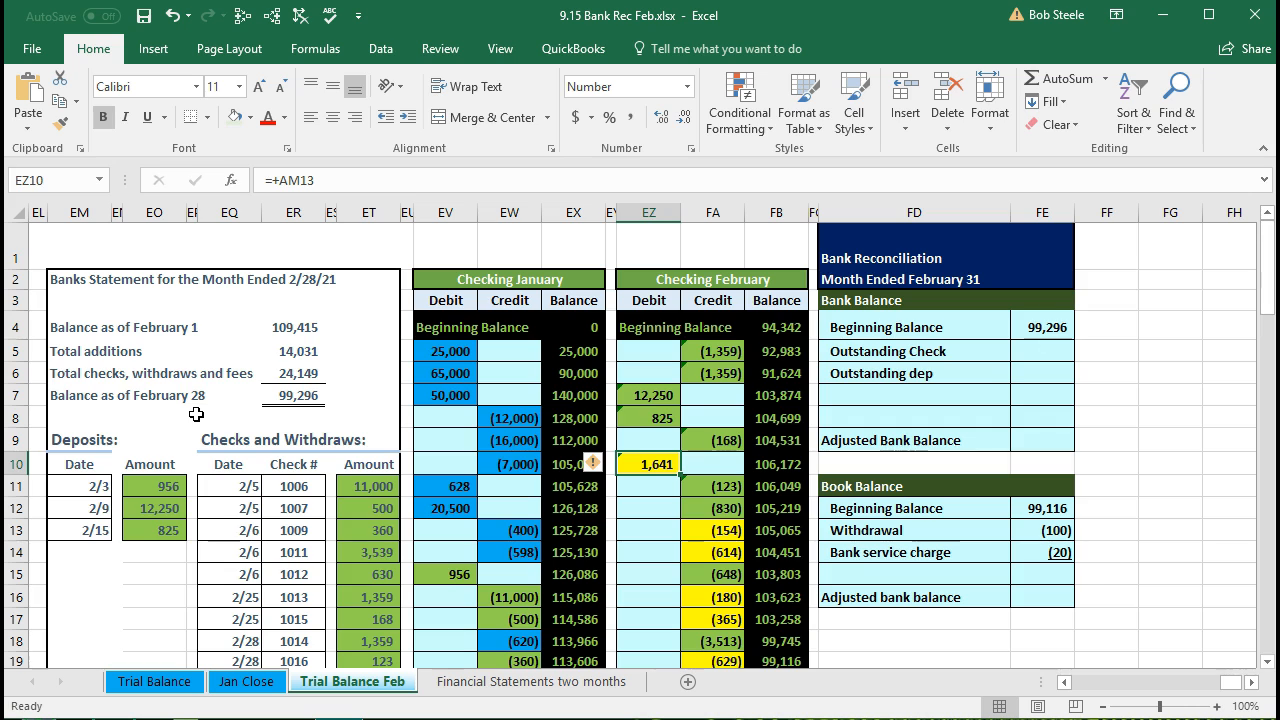
click(1028, 373)
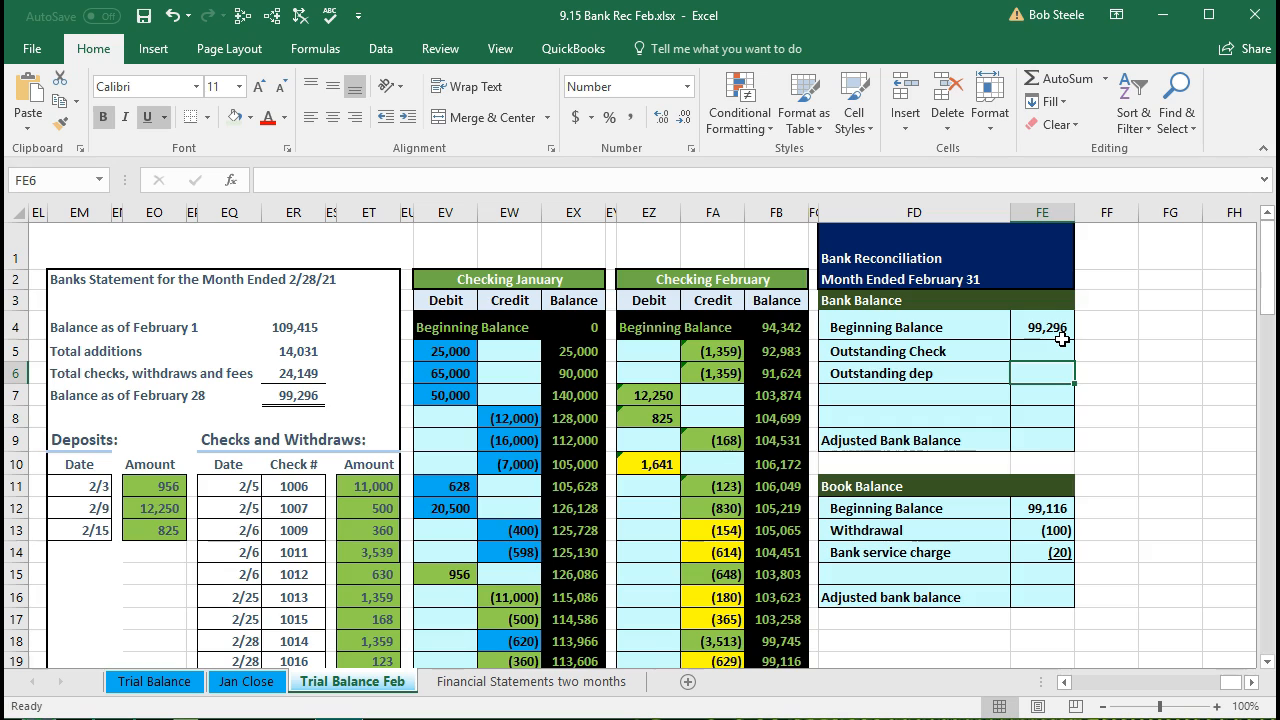
click(1059, 395)
text(1)
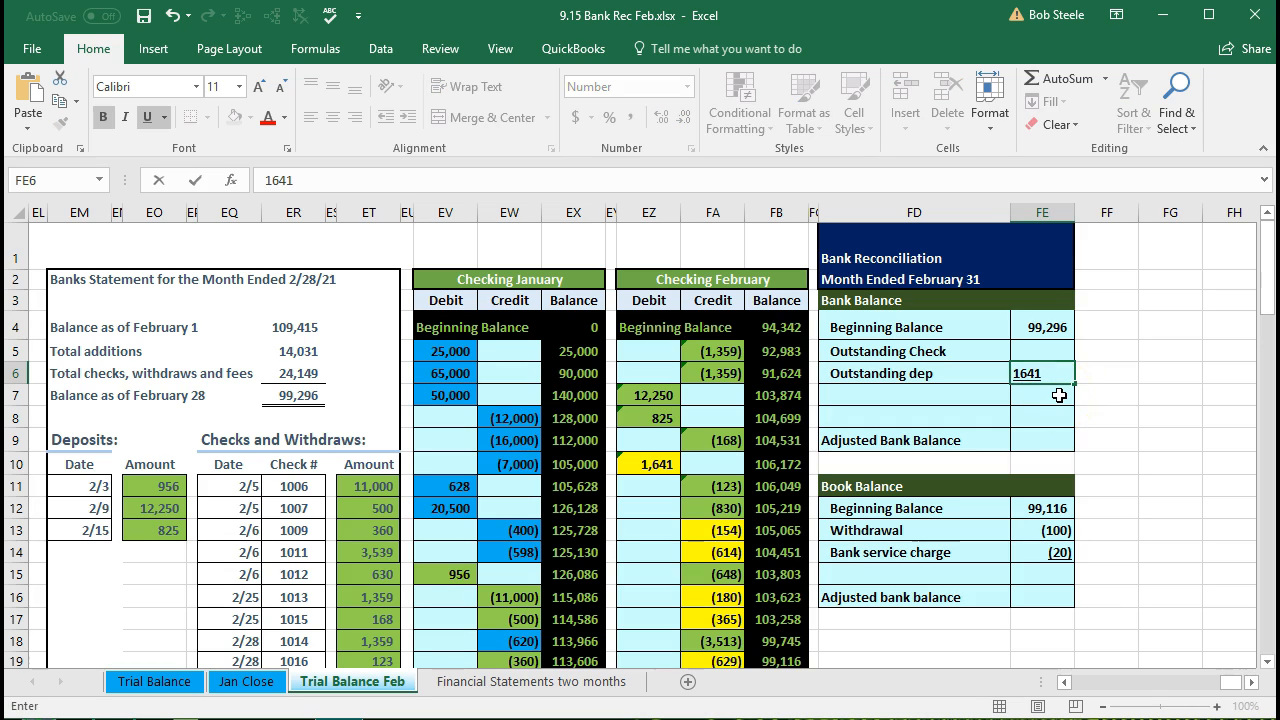
text(,641)
key(Return)
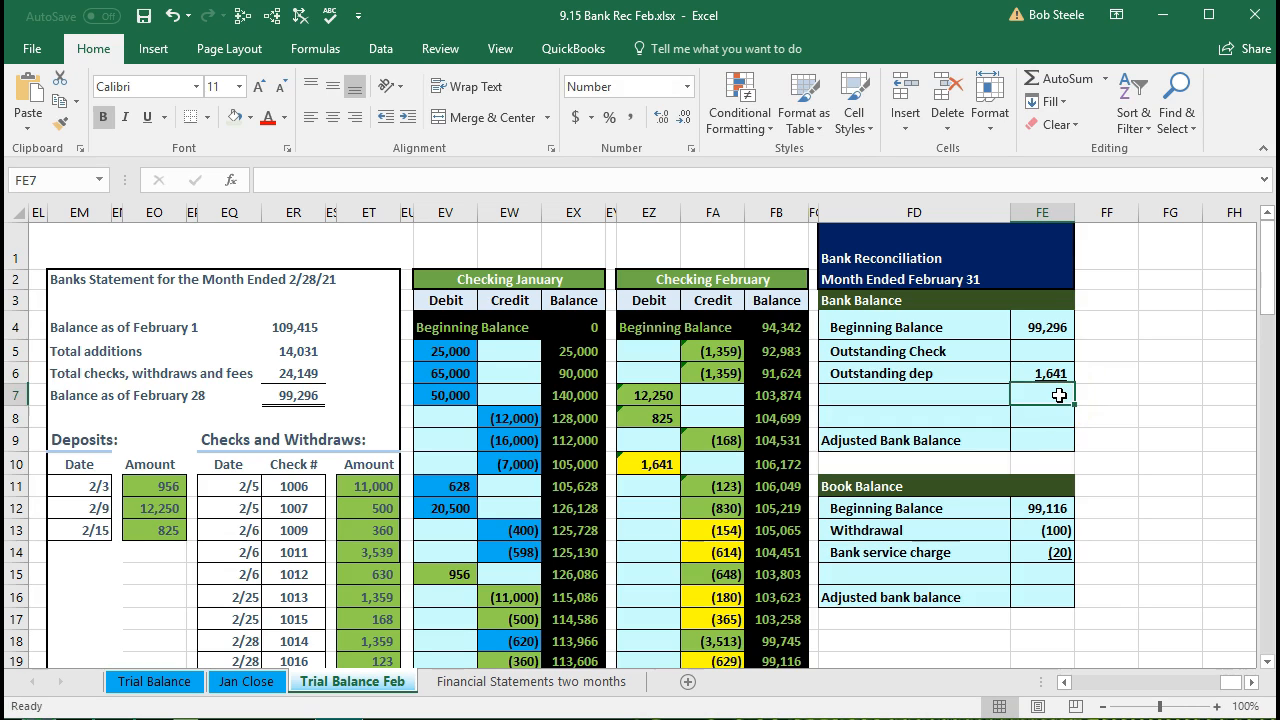
Shade the 1,641 deposit light green in the Checking February ledger to mark it as handled
click(645, 468)
right_click(646, 467)
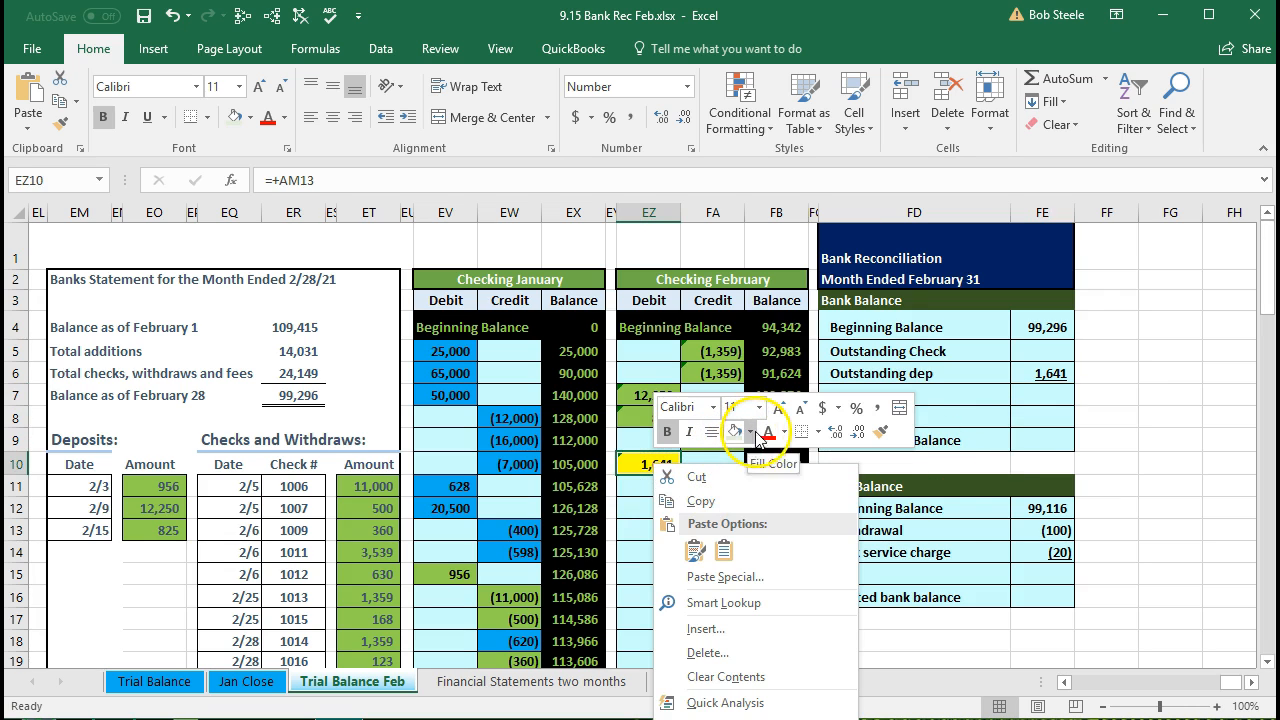
click(752, 433)
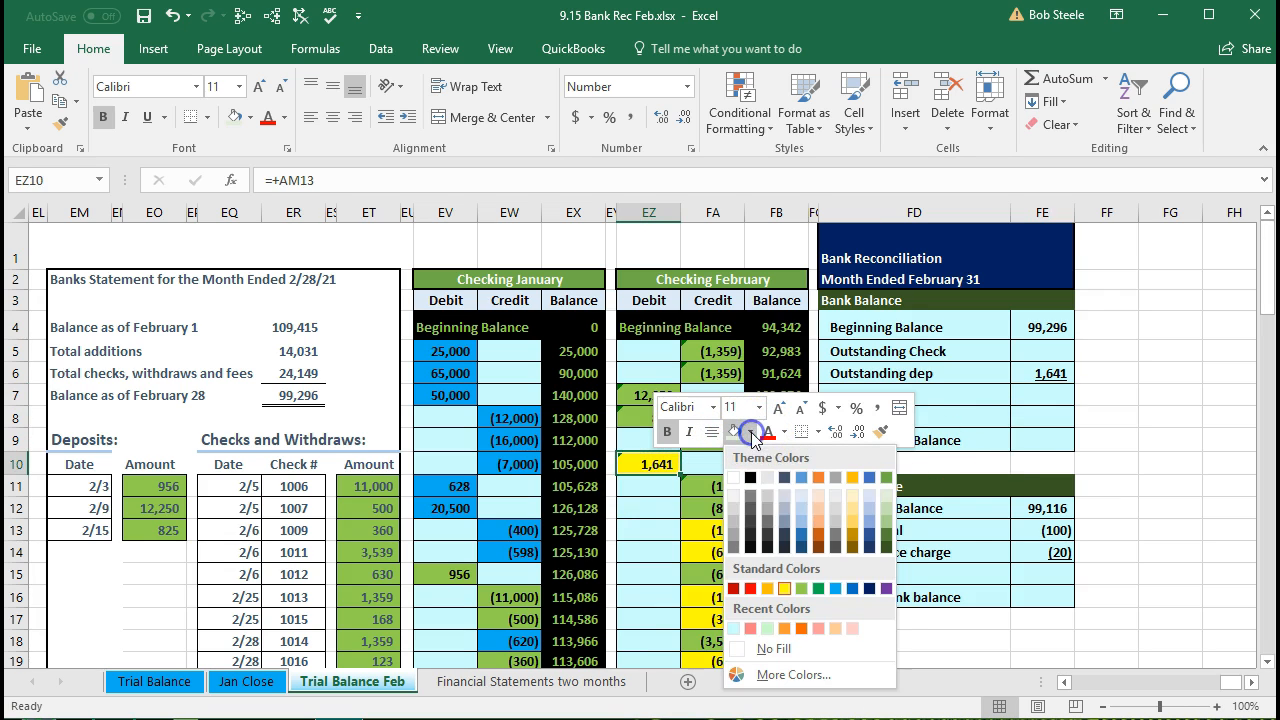
click(770, 628)
click(646, 552)
Review the yellow outstanding checks in the Checking February ledger against the bank statement and the reconciliation's bank beginning balance
scroll(649, 554, down, 1)
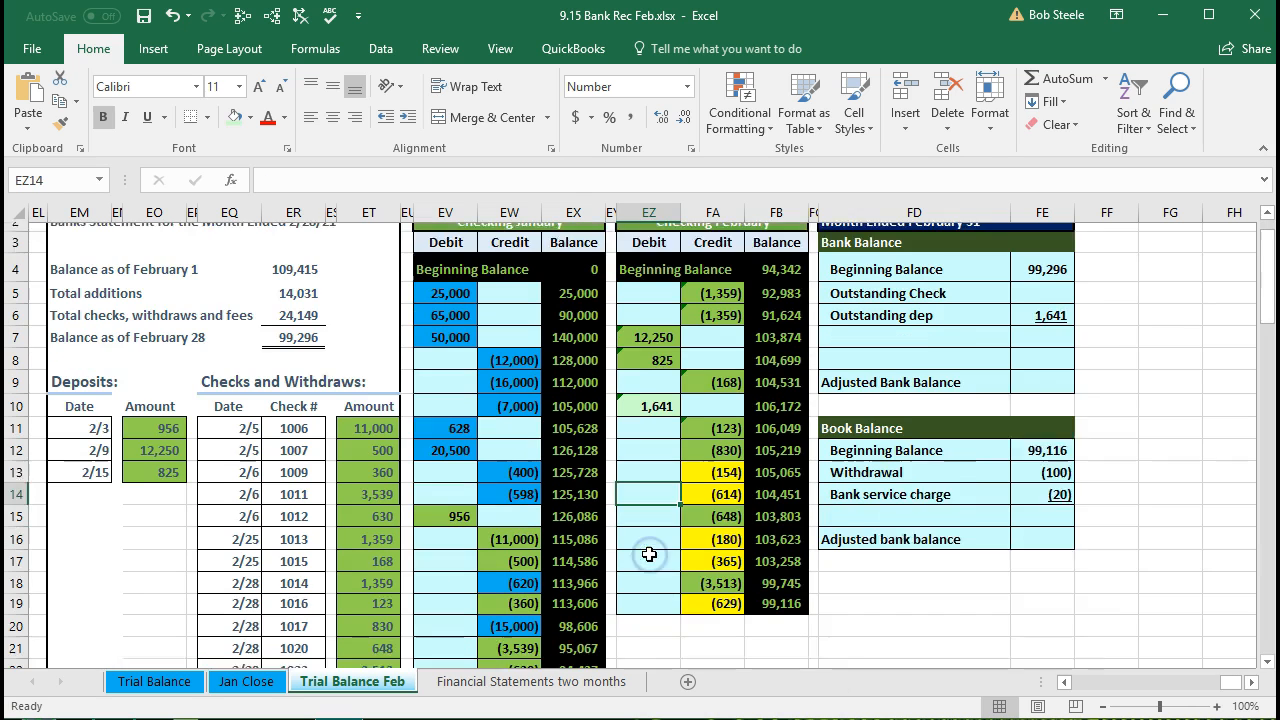
scroll(649, 554, down, 1)
drag(712, 443, 716, 530)
click(722, 573)
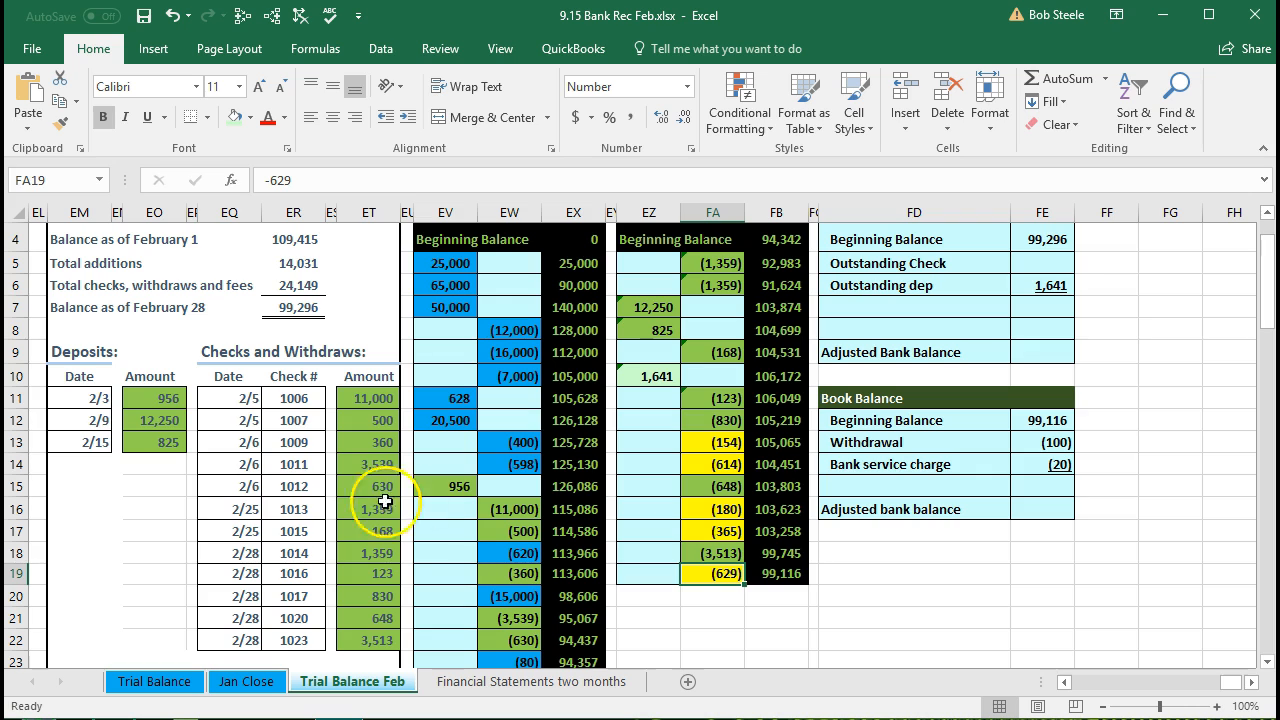
click(702, 450)
drag(701, 450, 701, 458)
drag(698, 513, 698, 521)
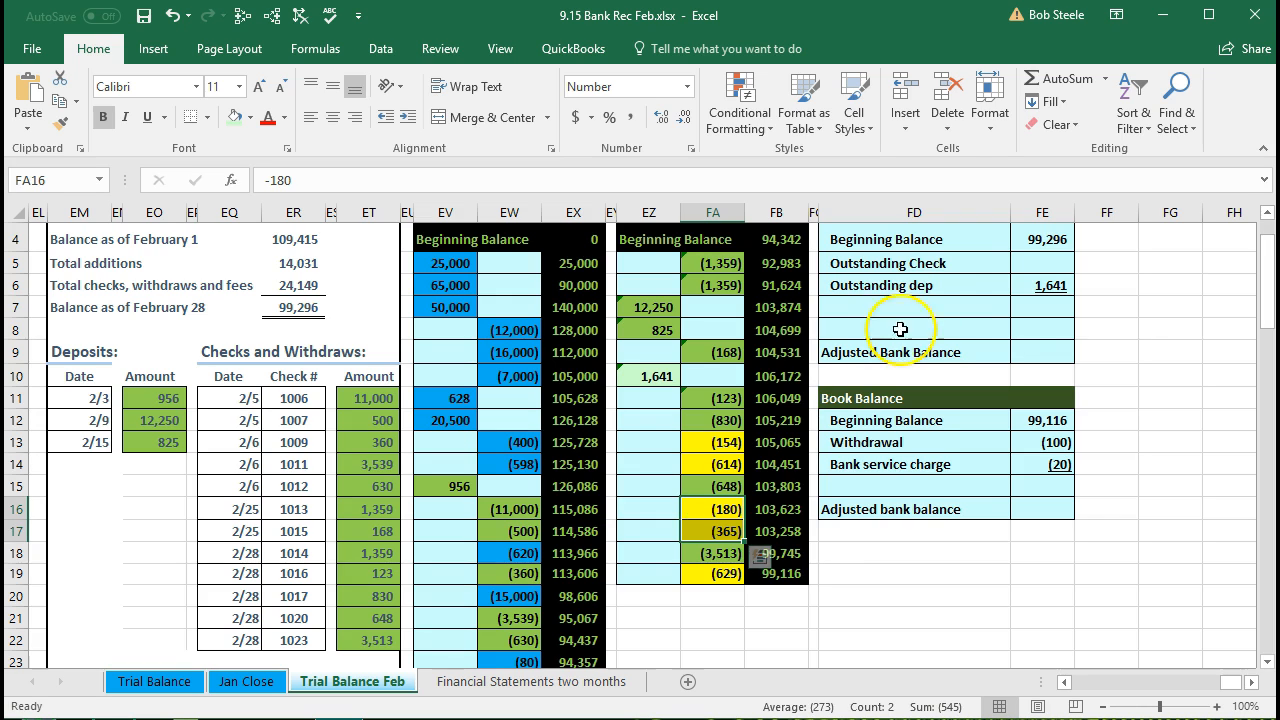
click(1045, 239)
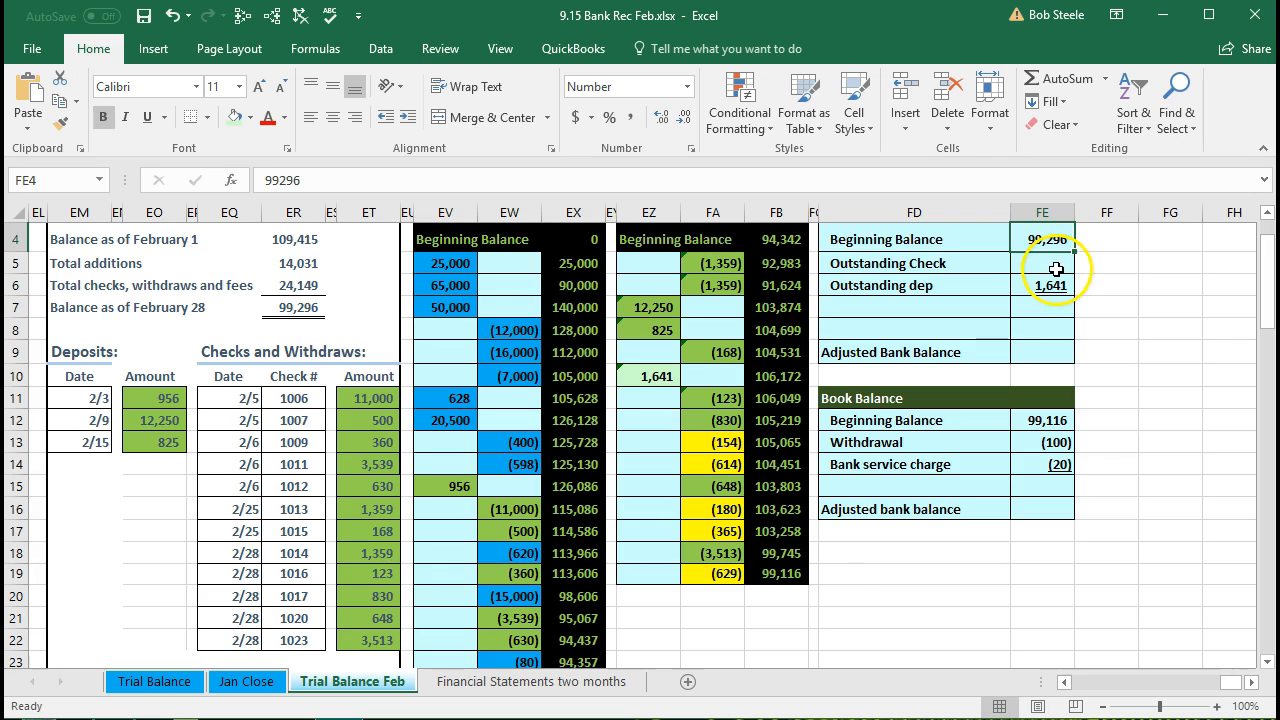
Examine the combined amount of the five yellow outstanding checks in the Checking February ledger
click(1040, 260)
scroll(1011, 366, up, 1)
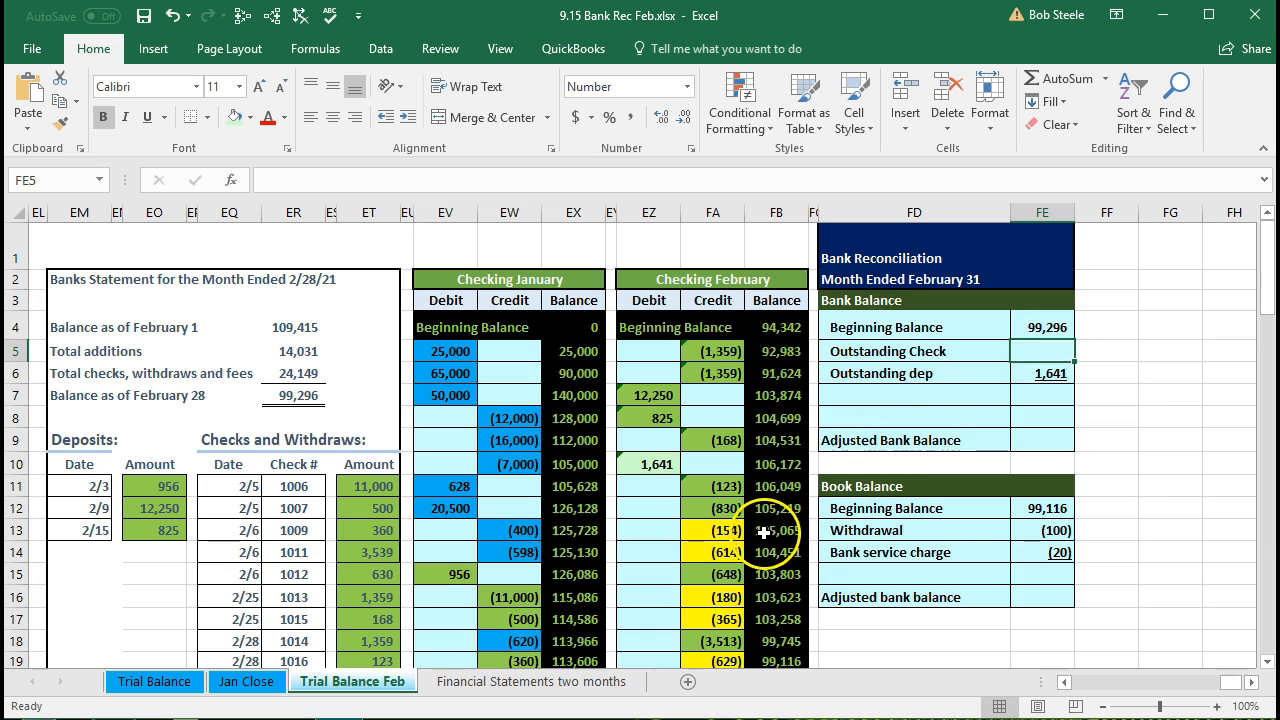
drag(720, 530, 720, 553)
scroll(720, 538, down, 1)
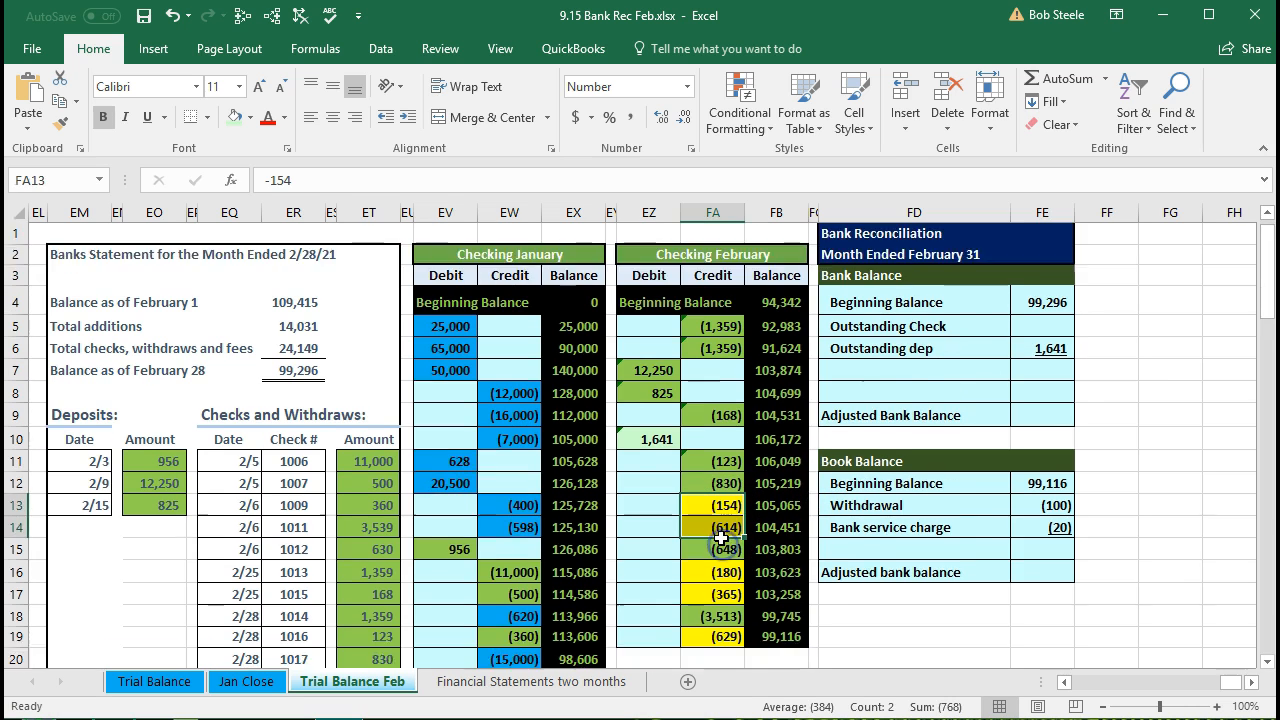
scroll(720, 538, down, 1)
drag(715, 508, 712, 540)
ctrl+click(711, 573)
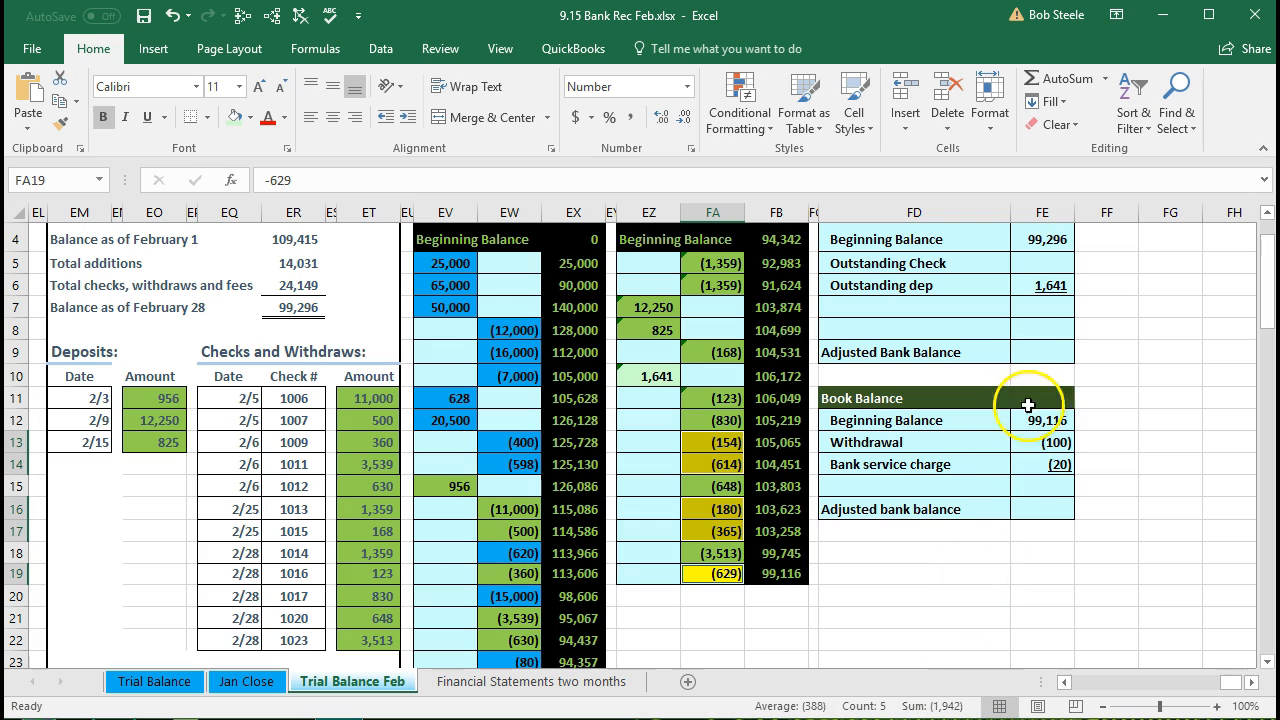
Enter the Outstanding Check amount in the Bank Balance section as =FA13+FA14+FA16+FA17+FA19, adding the five yellow February ledger checks
click(1038, 257)
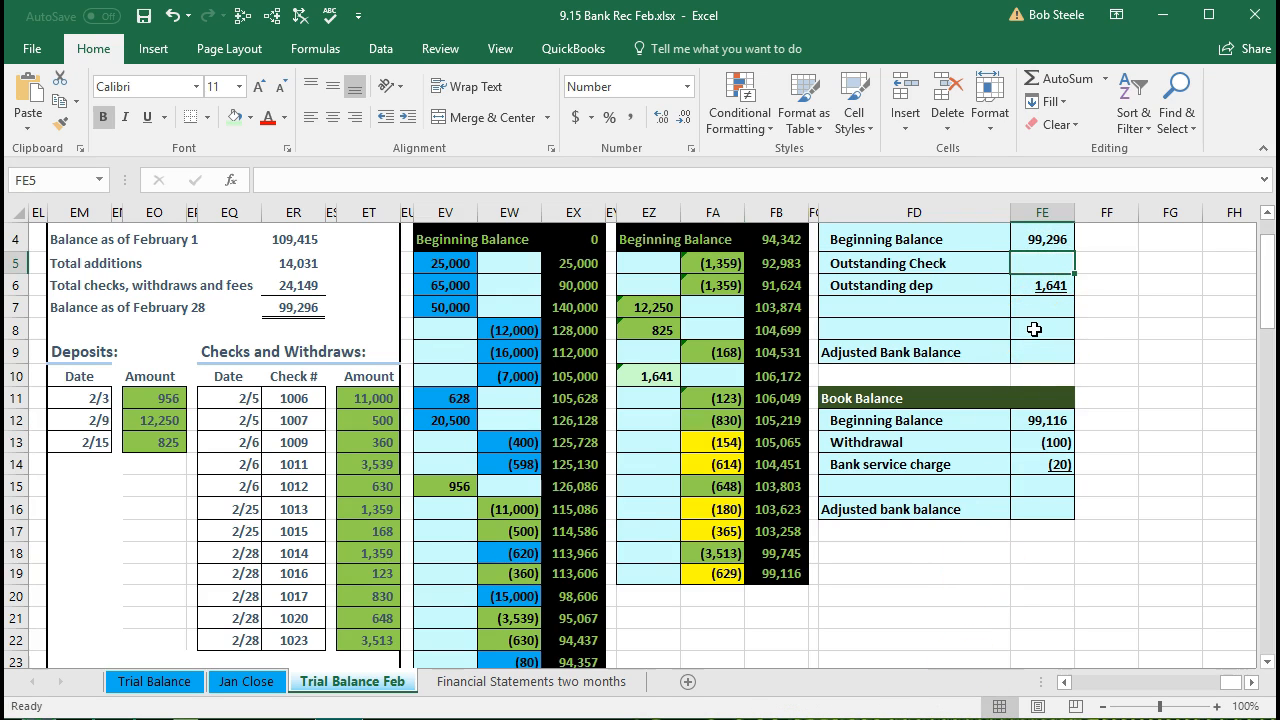
text(=)
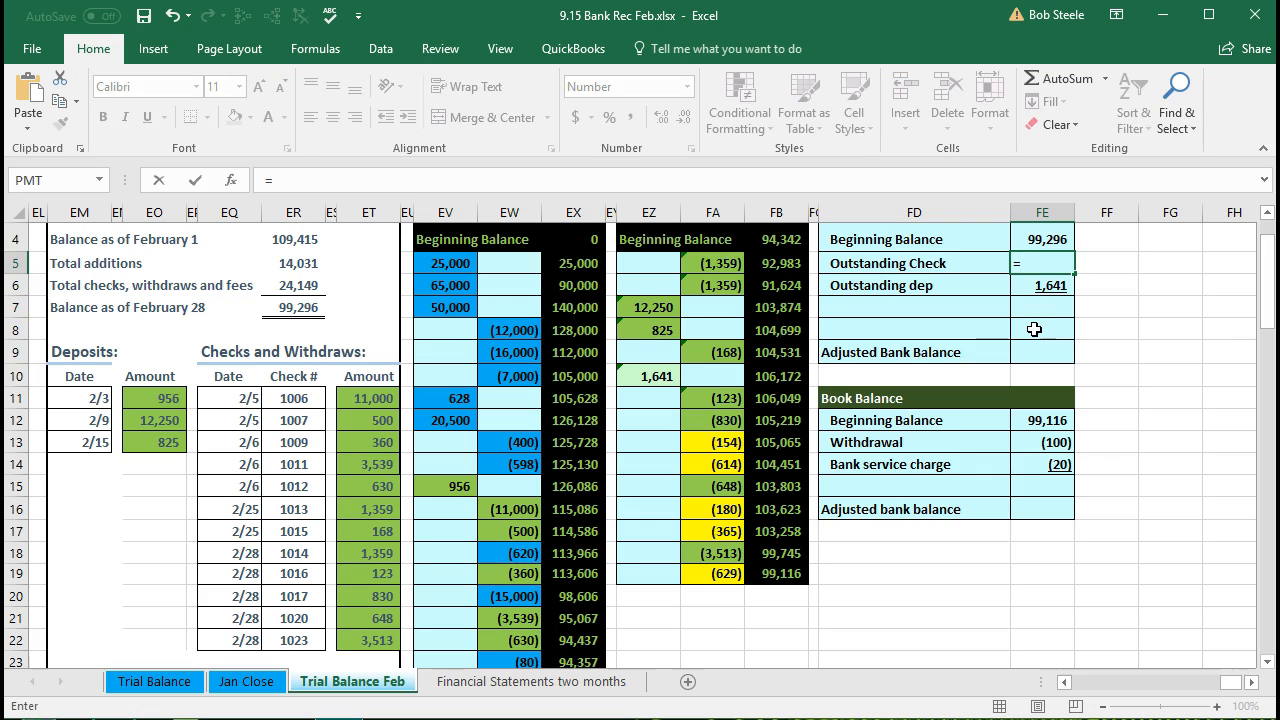
click(685, 449)
text(+)
click(703, 470)
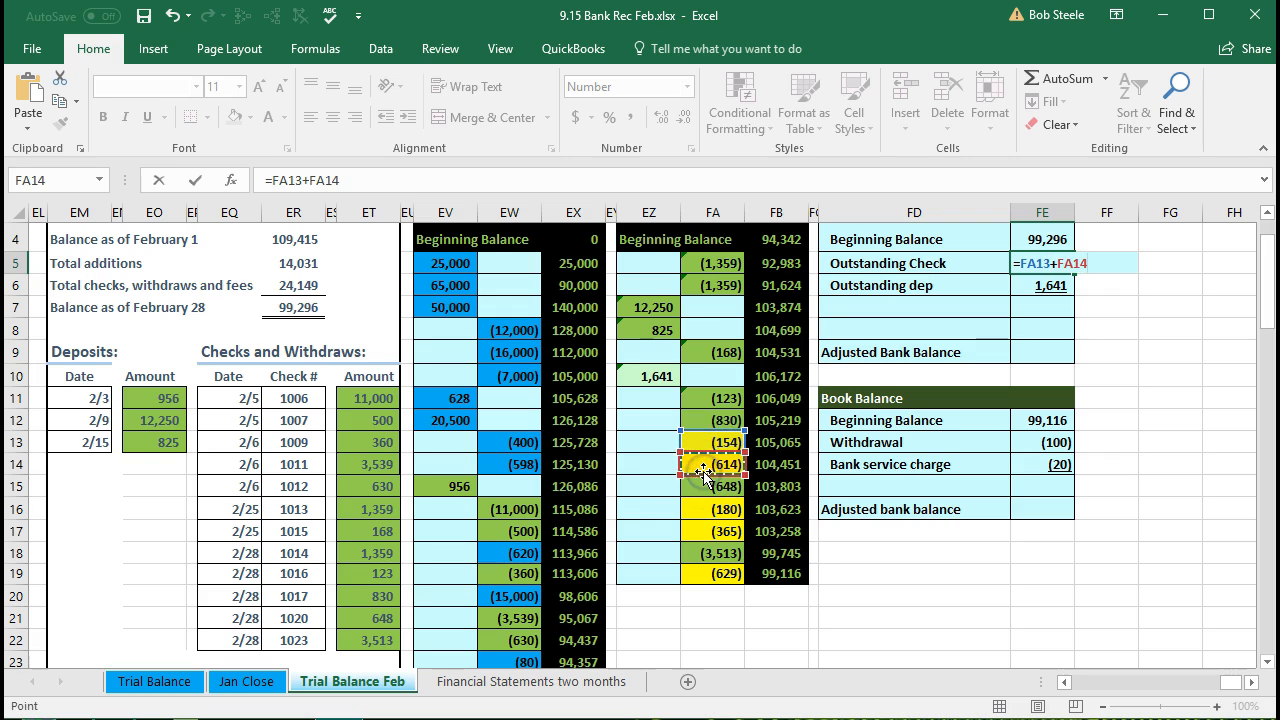
text(+)
click(707, 510)
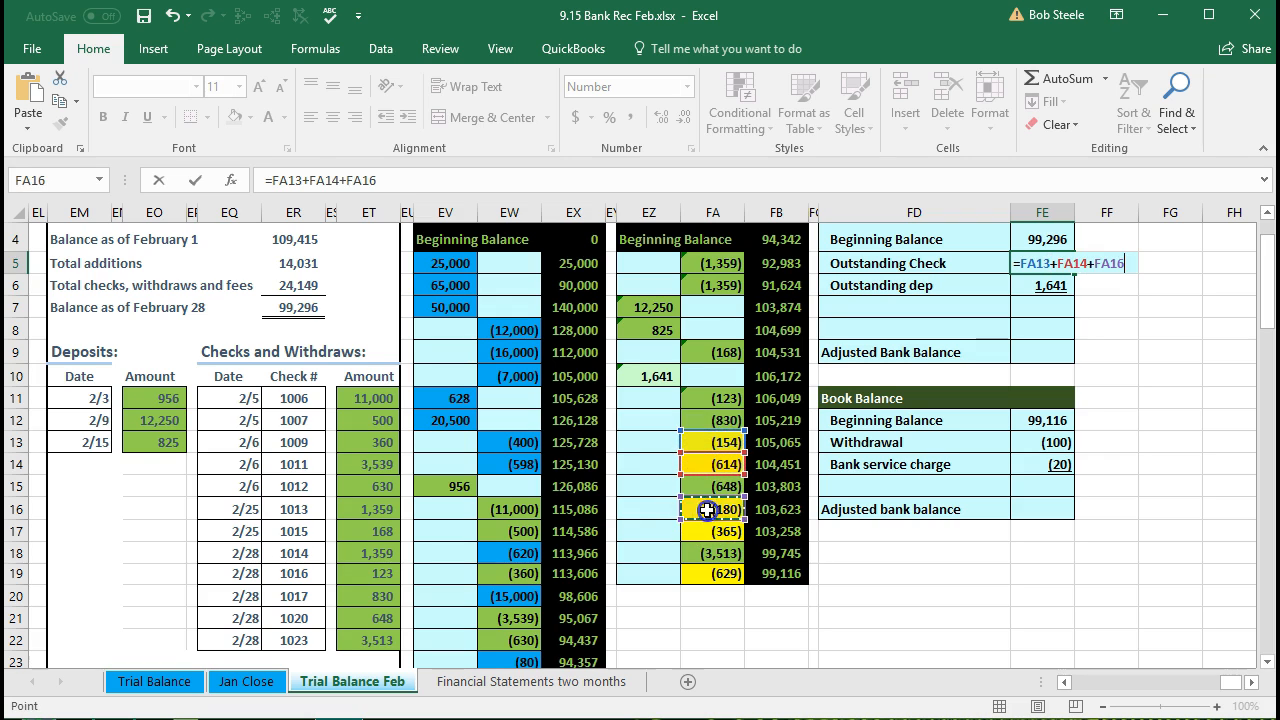
text(+)
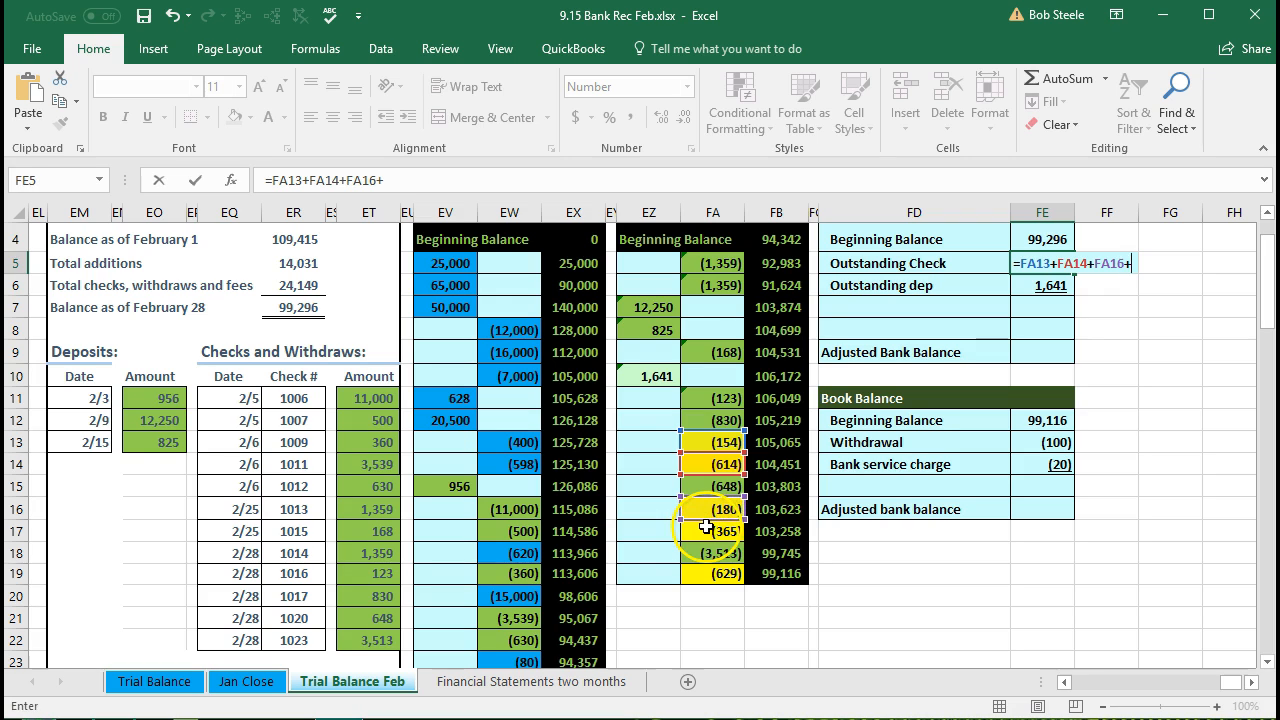
click(706, 527)
text(+)
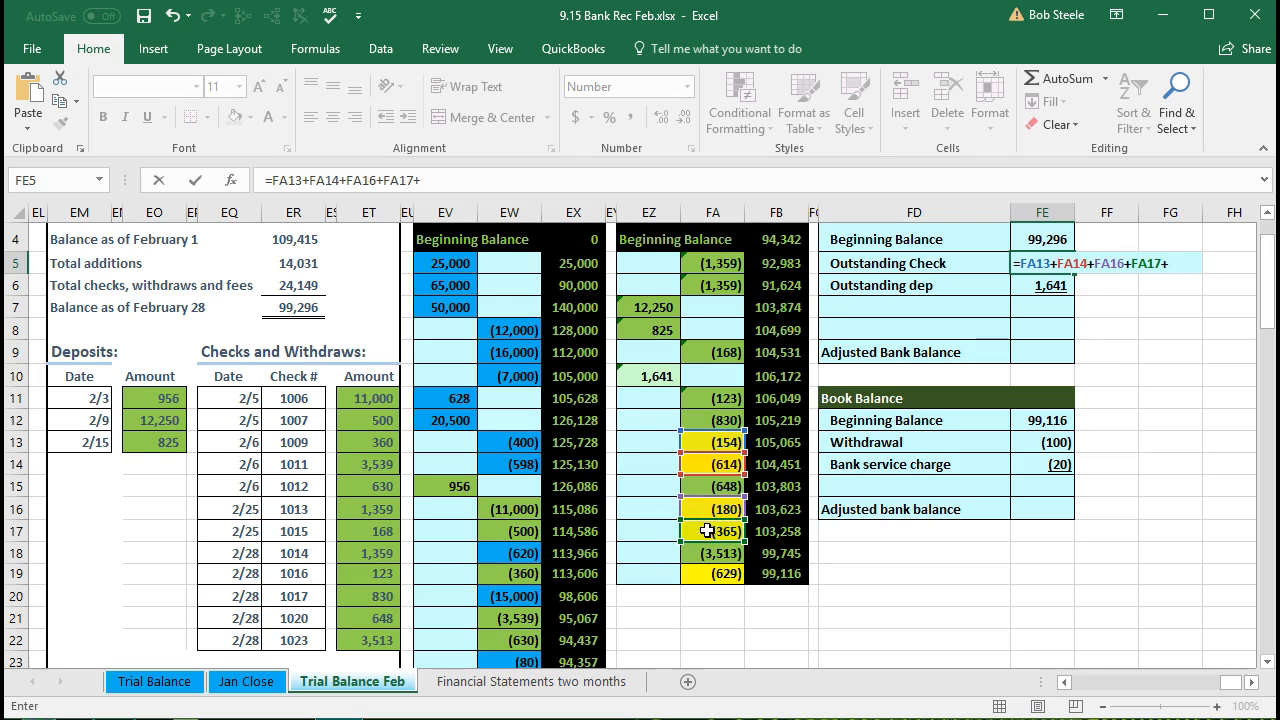
click(706, 576)
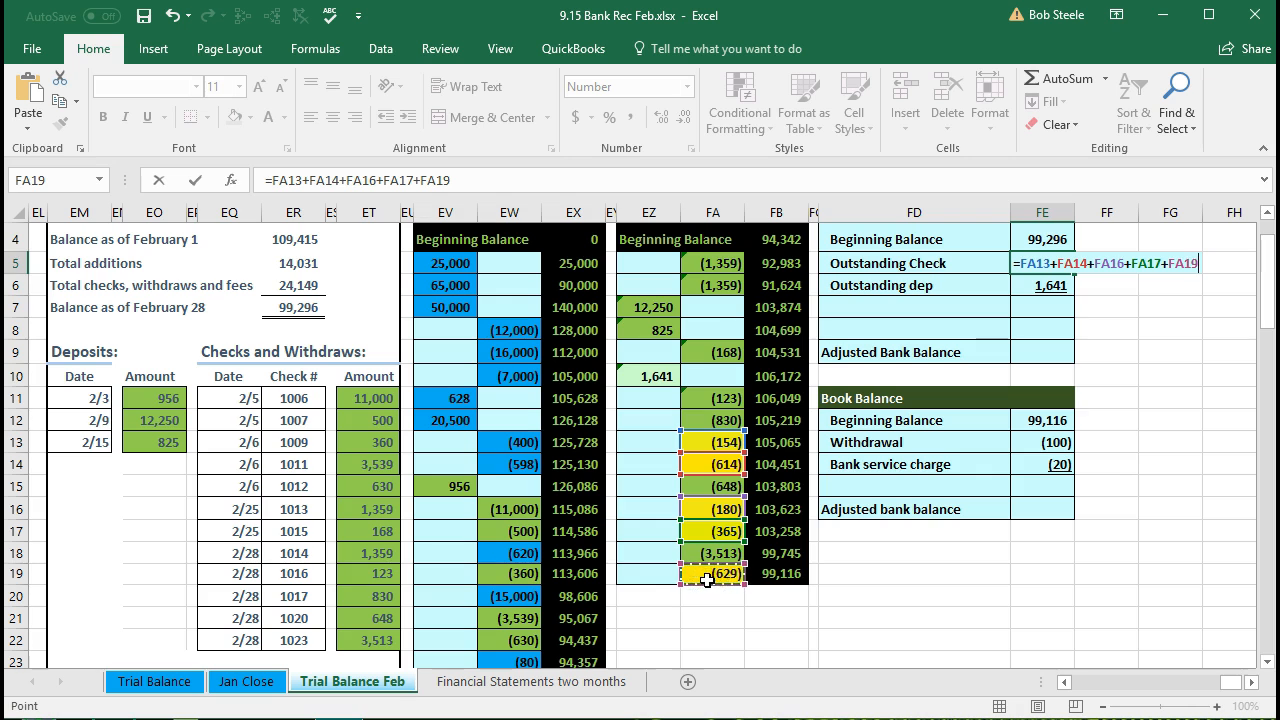
key(Return)
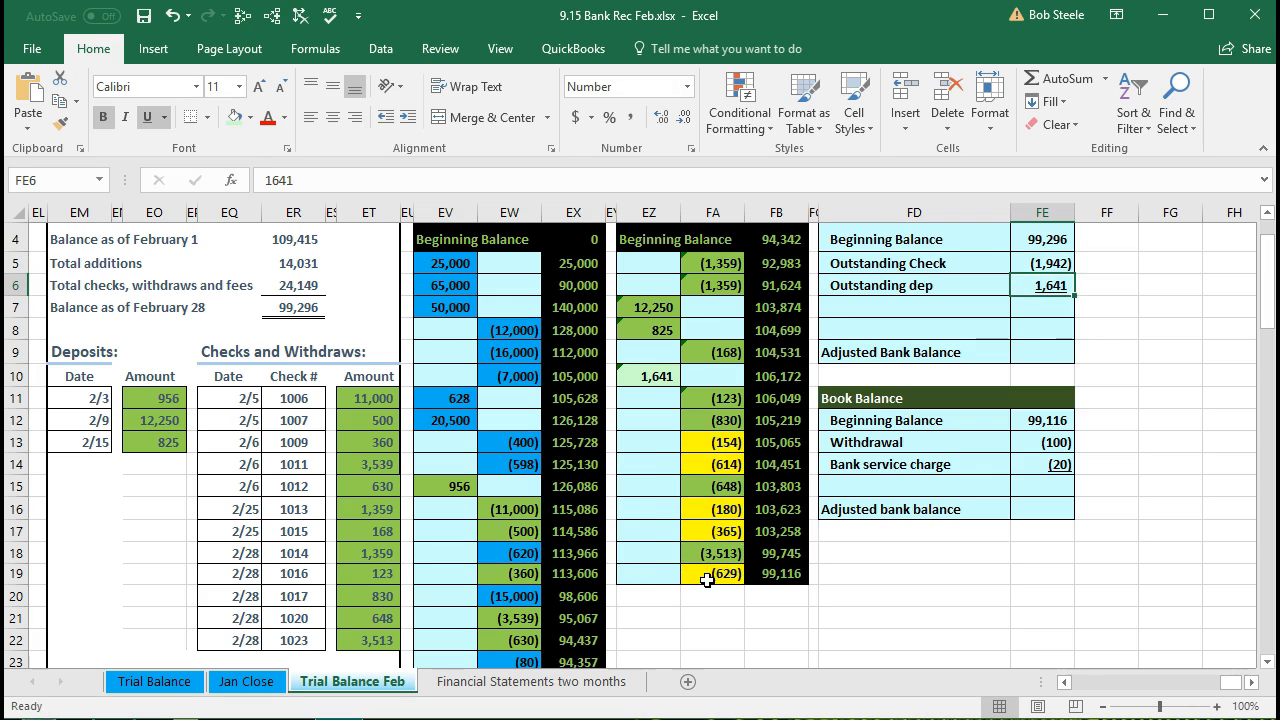
Trace the precedents of the Outstanding Check amount back to the February ledger, and clear the tracing arrows
click(1050, 262)
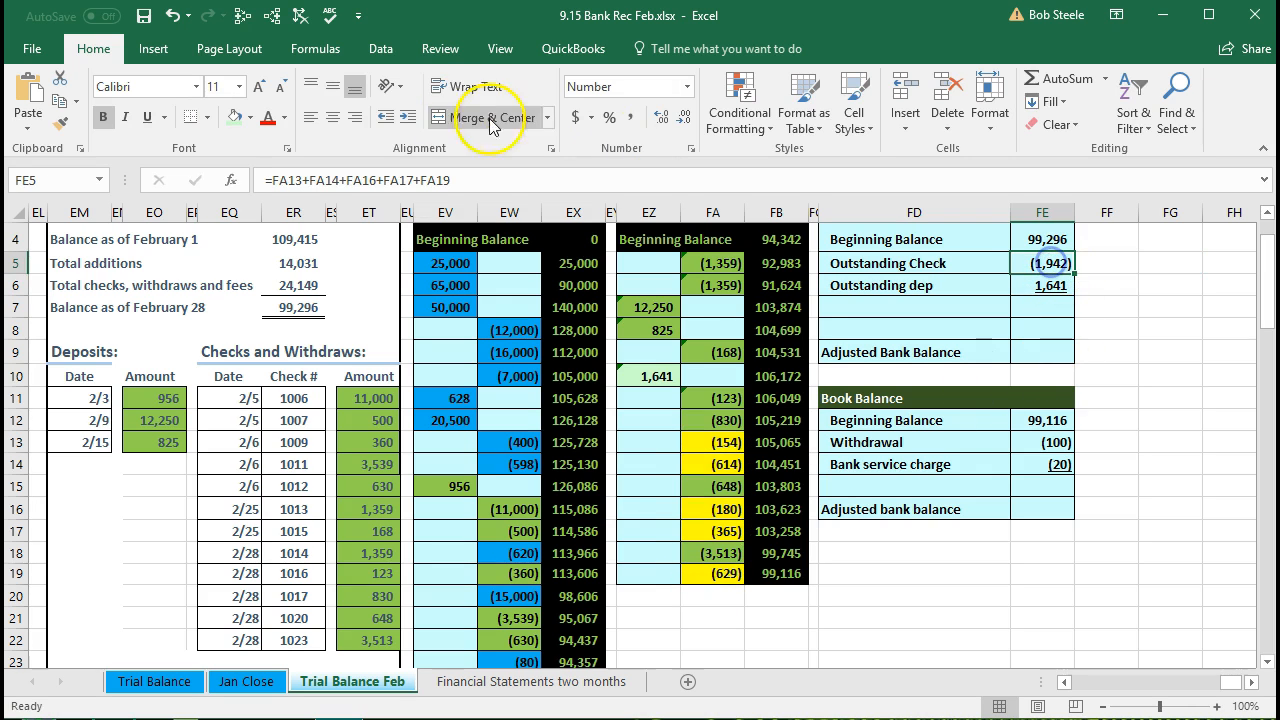
click(272, 16)
click(878, 396)
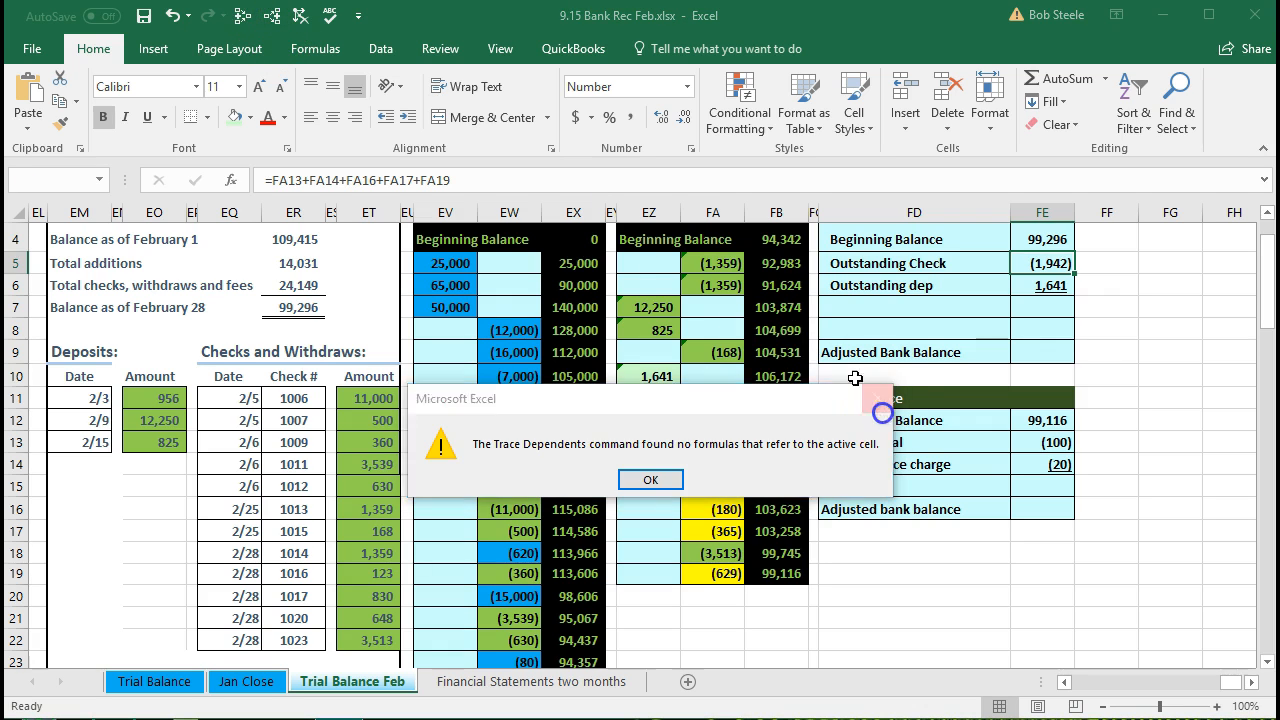
click(242, 16)
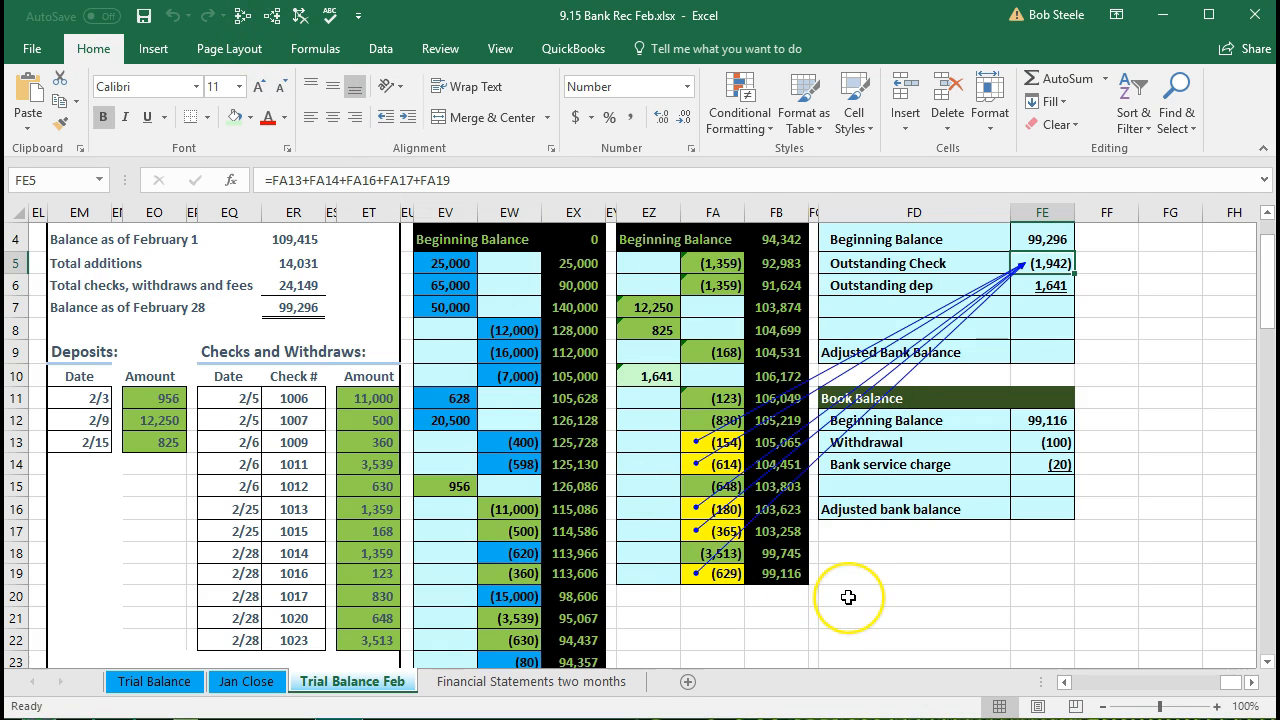
click(300, 16)
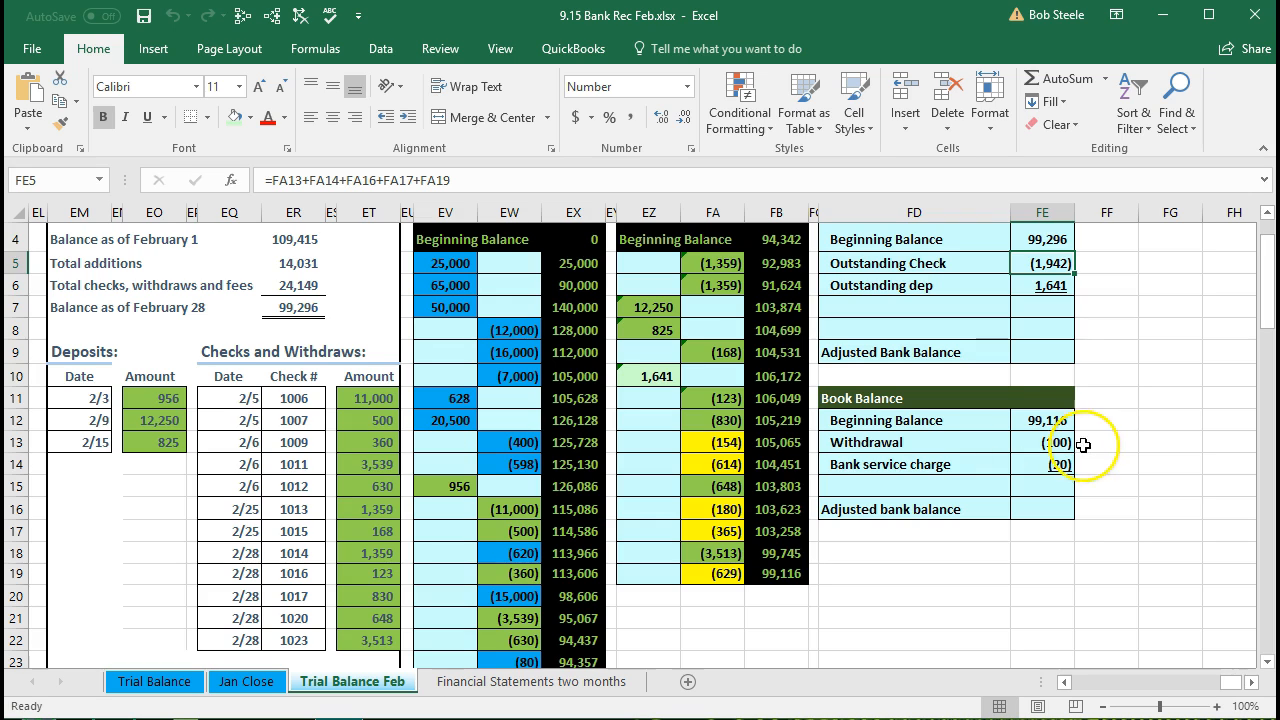
Calculate the Adjusted Bank Balance in the Bank Balance section by summing FE4:FE8, from the beginning balance through the adjustment rows
click(1066, 353)
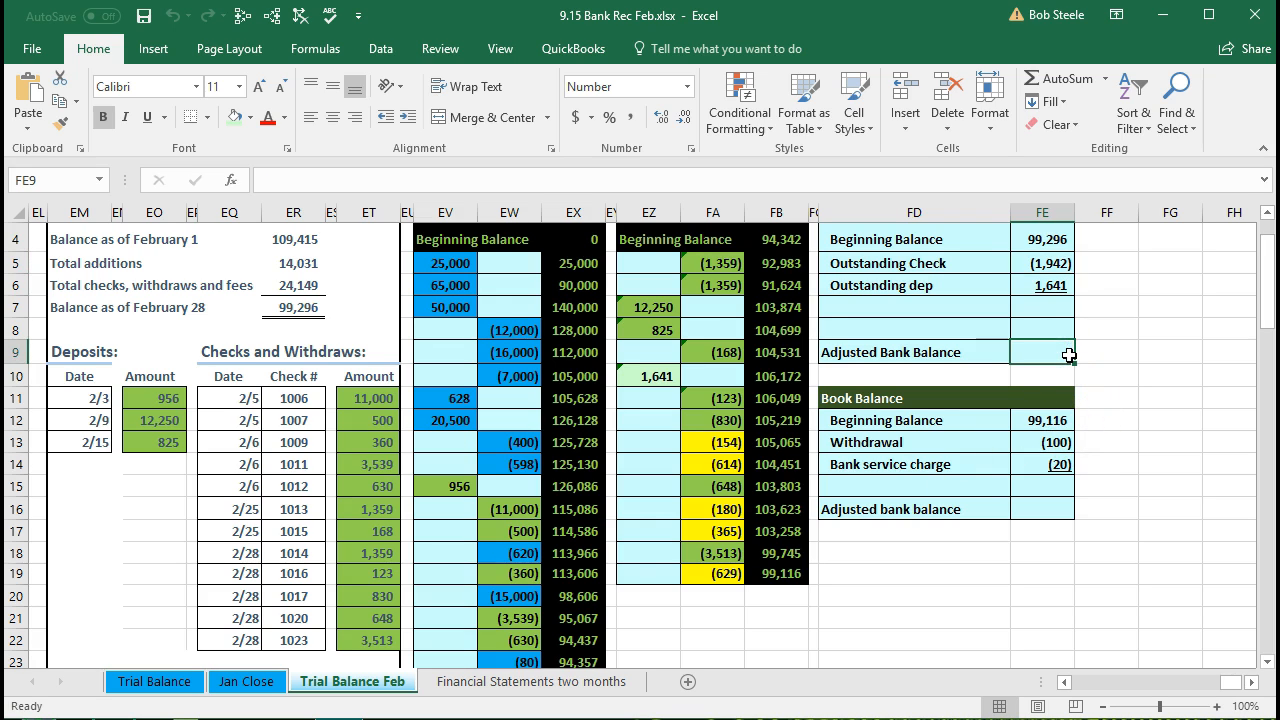
click(1070, 240)
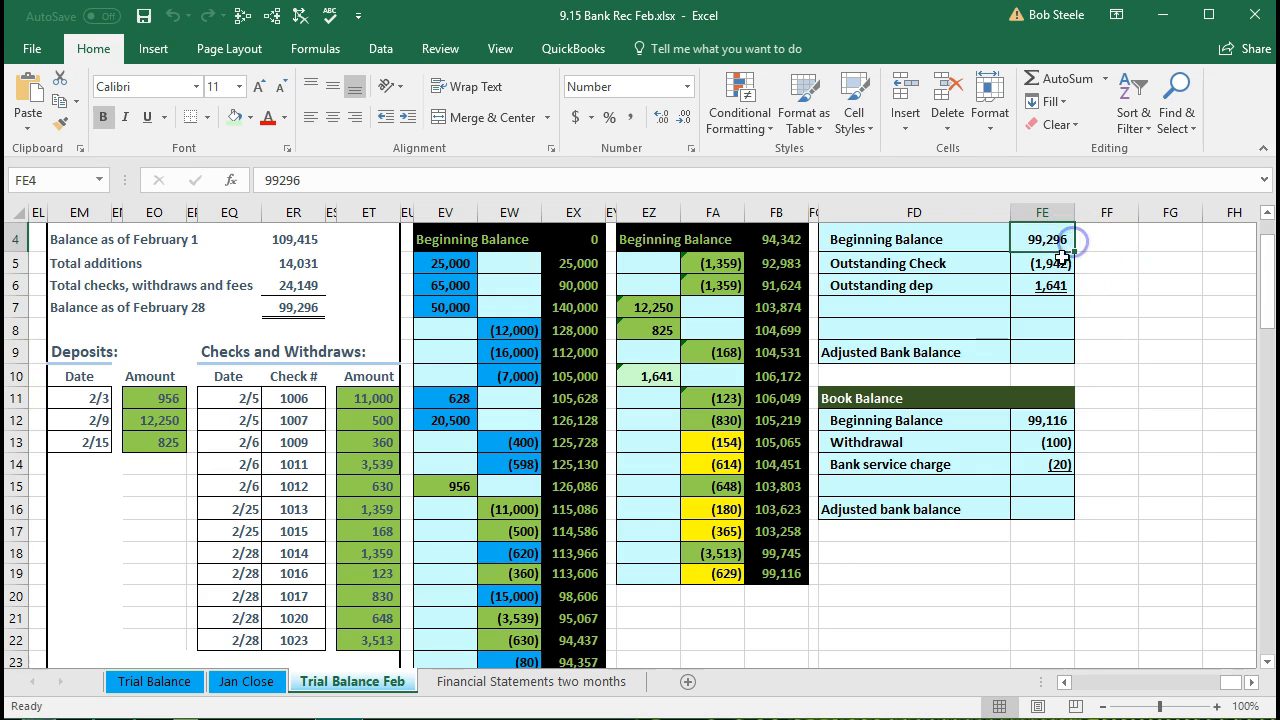
click(1062, 263)
click(1056, 285)
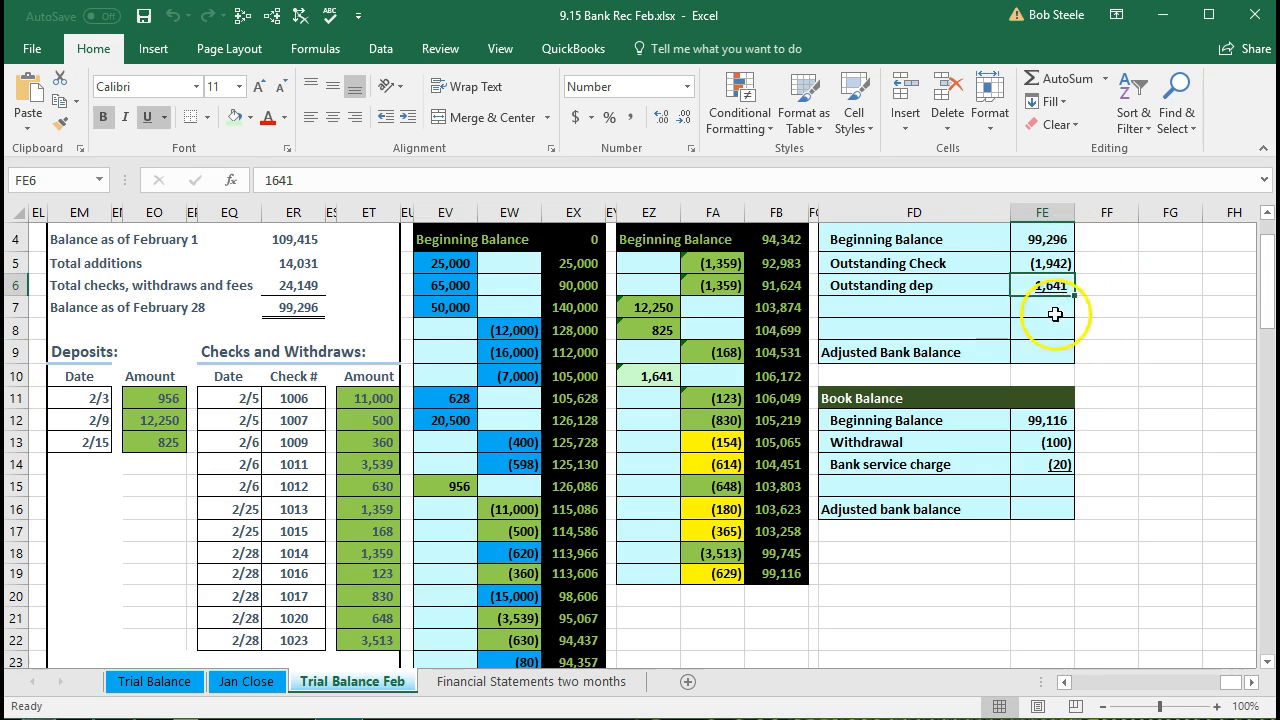
click(1044, 351)
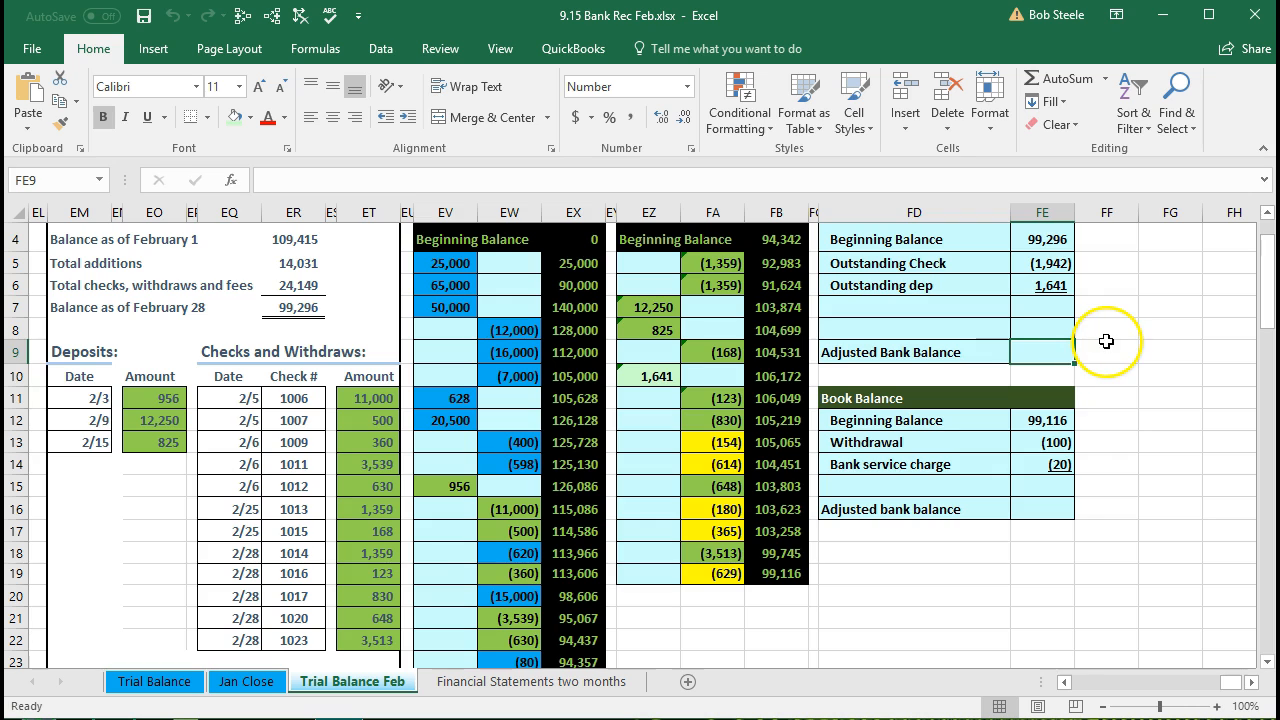
text(=s)
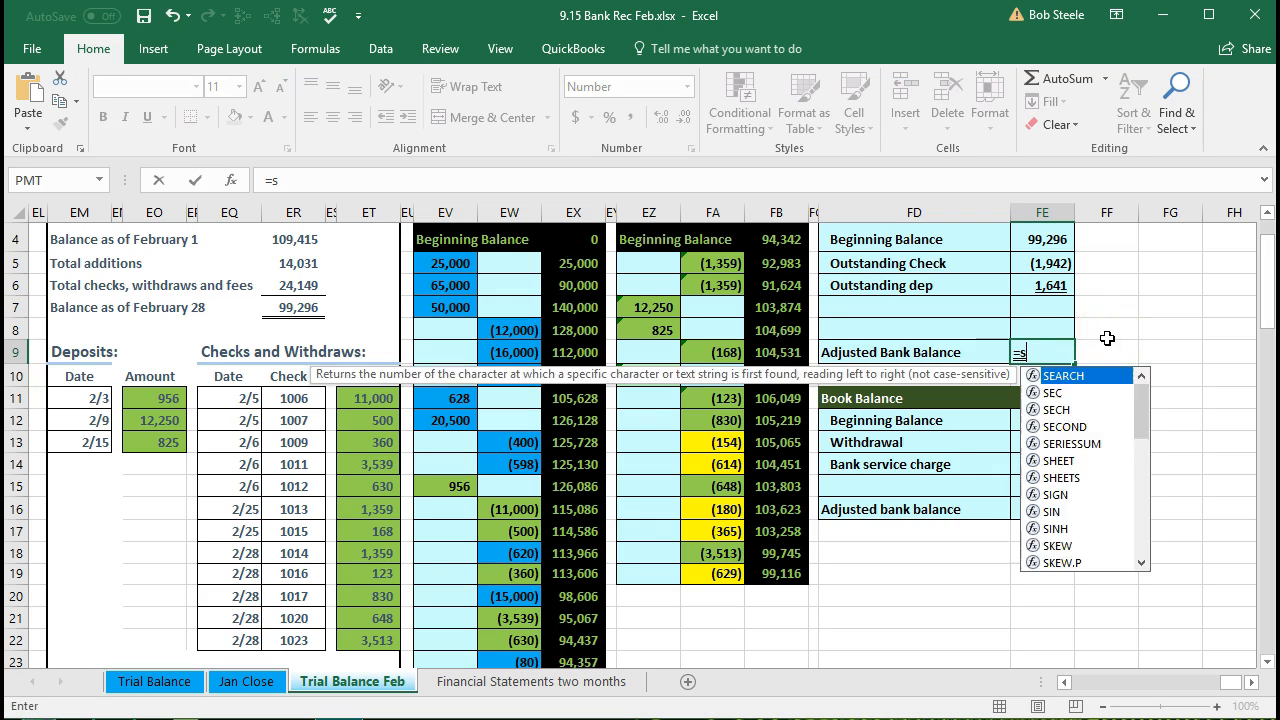
text(um()
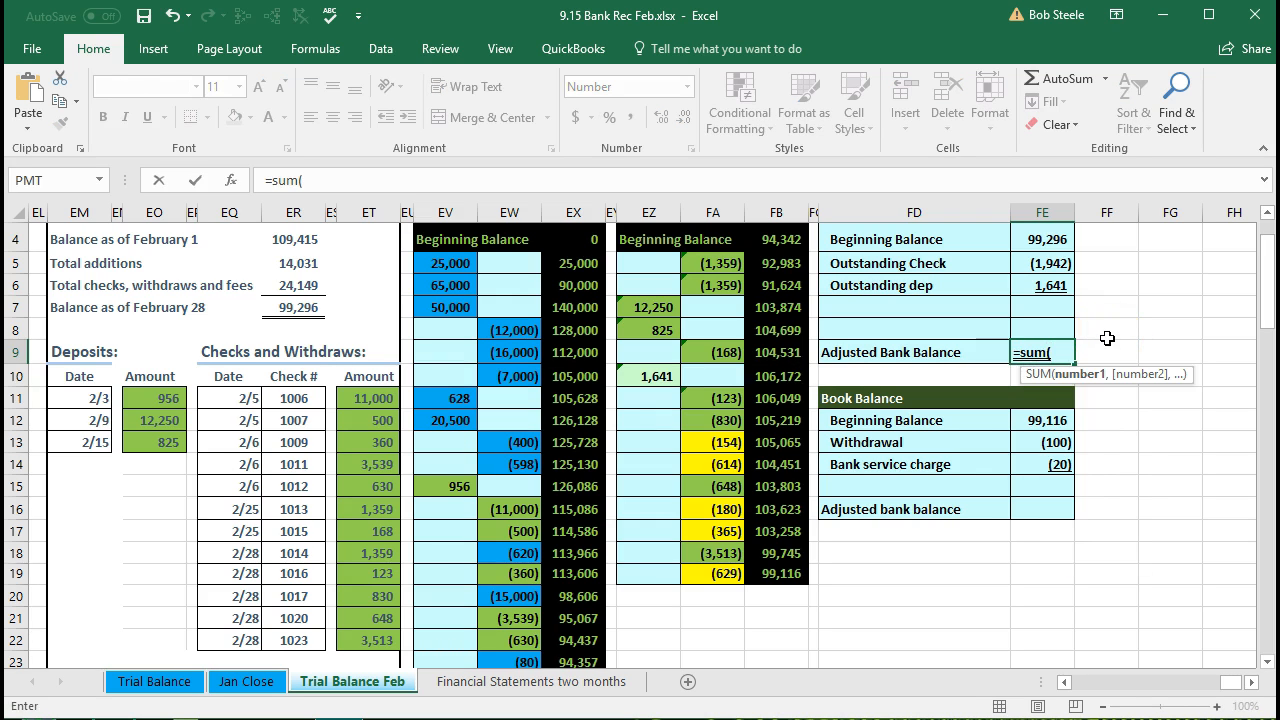
click(1047, 241)
drag(1047, 241, 1050, 331)
key(Return)
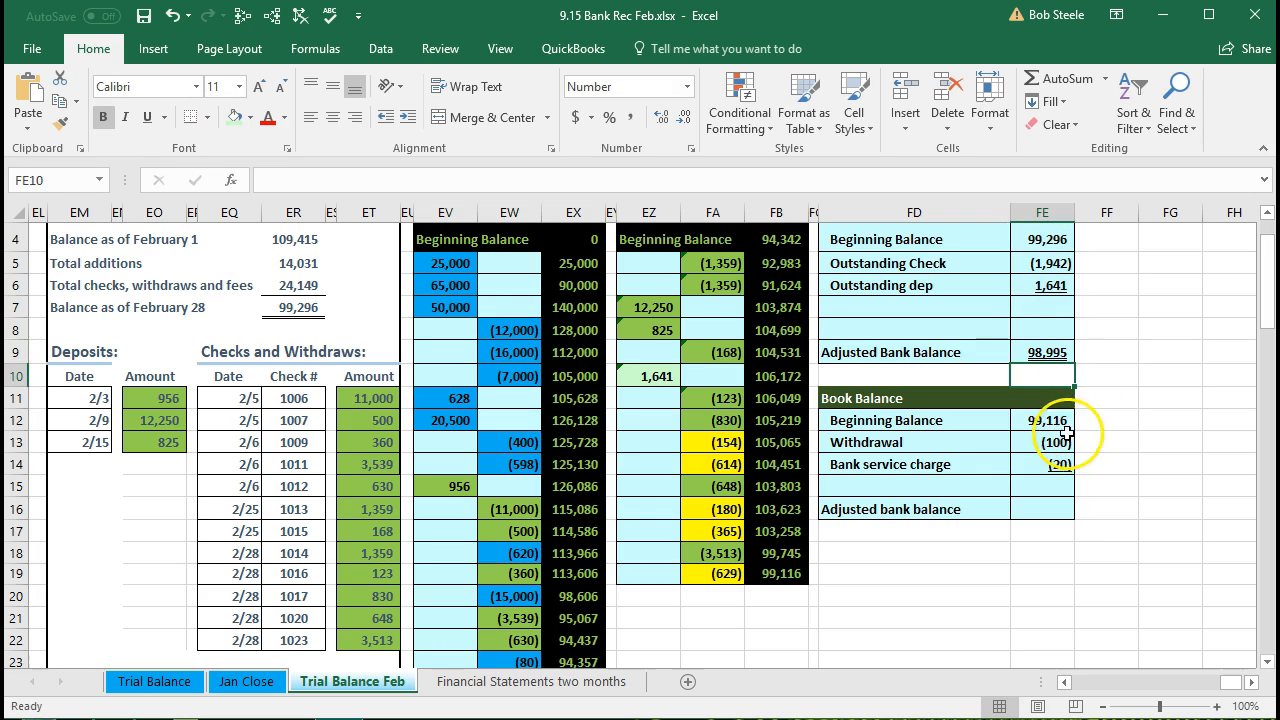
Calculate the adjusted balance in the Book Balance section with =SUM(FE12:FE15), covering the beginning balance, withdrawal and bank service charge
drag(1052, 423, 1051, 468)
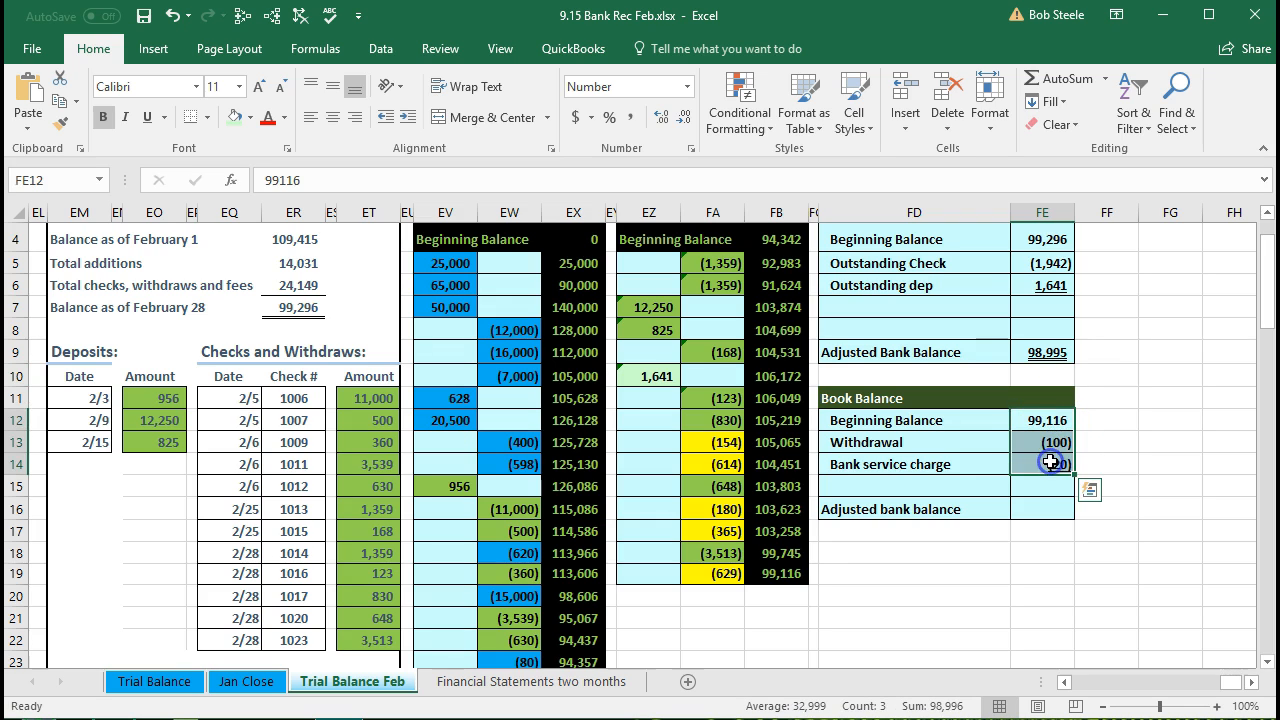
click(1037, 511)
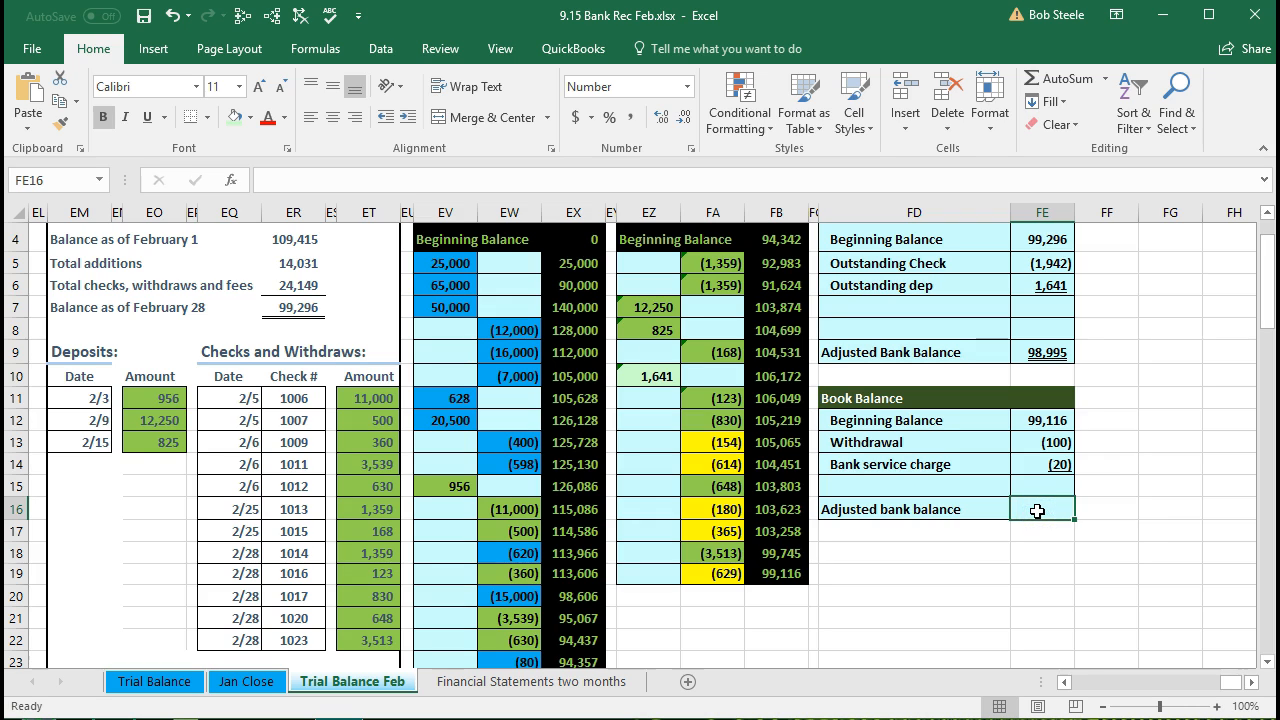
text(=sum)
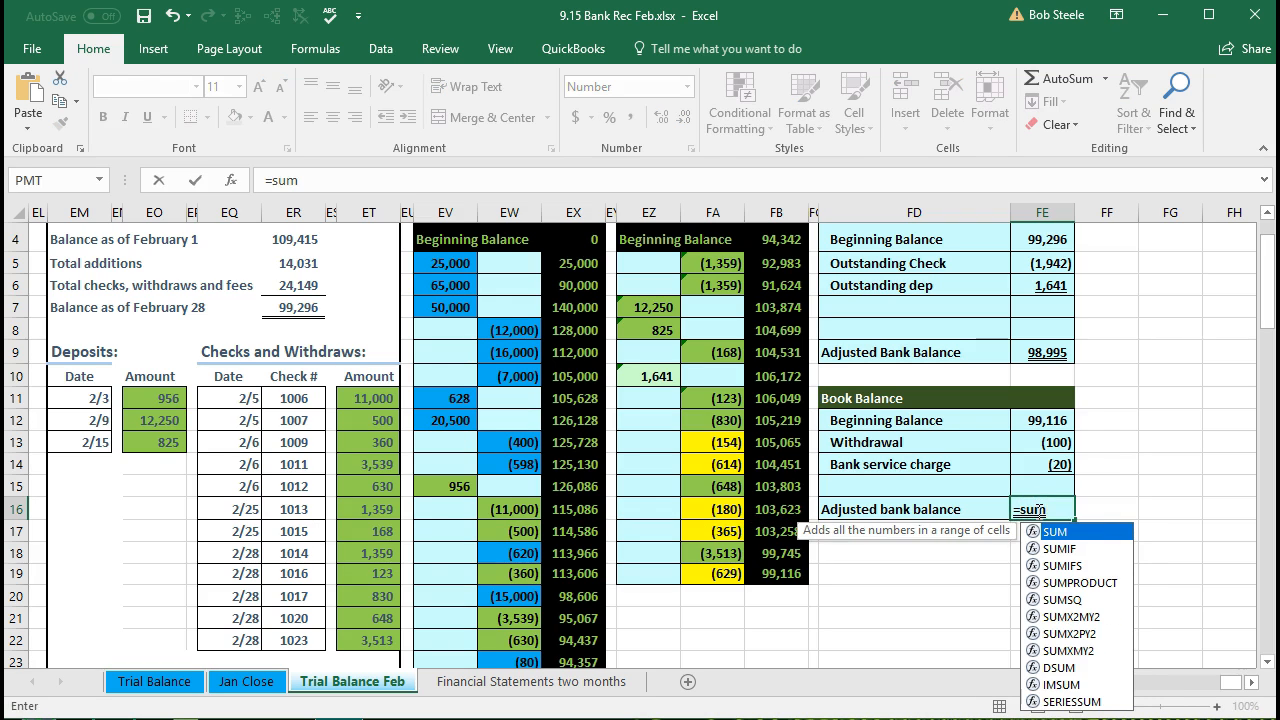
key(Tab)
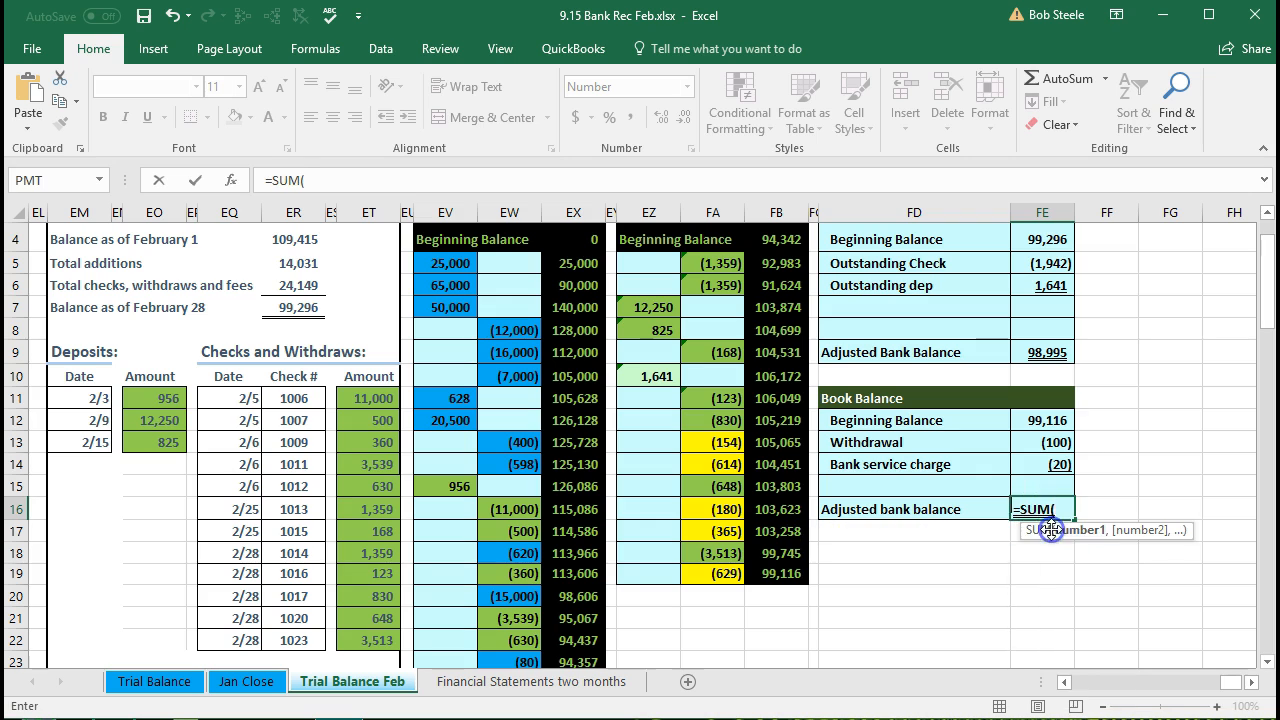
click(1051, 421)
drag(1051, 421, 1050, 481)
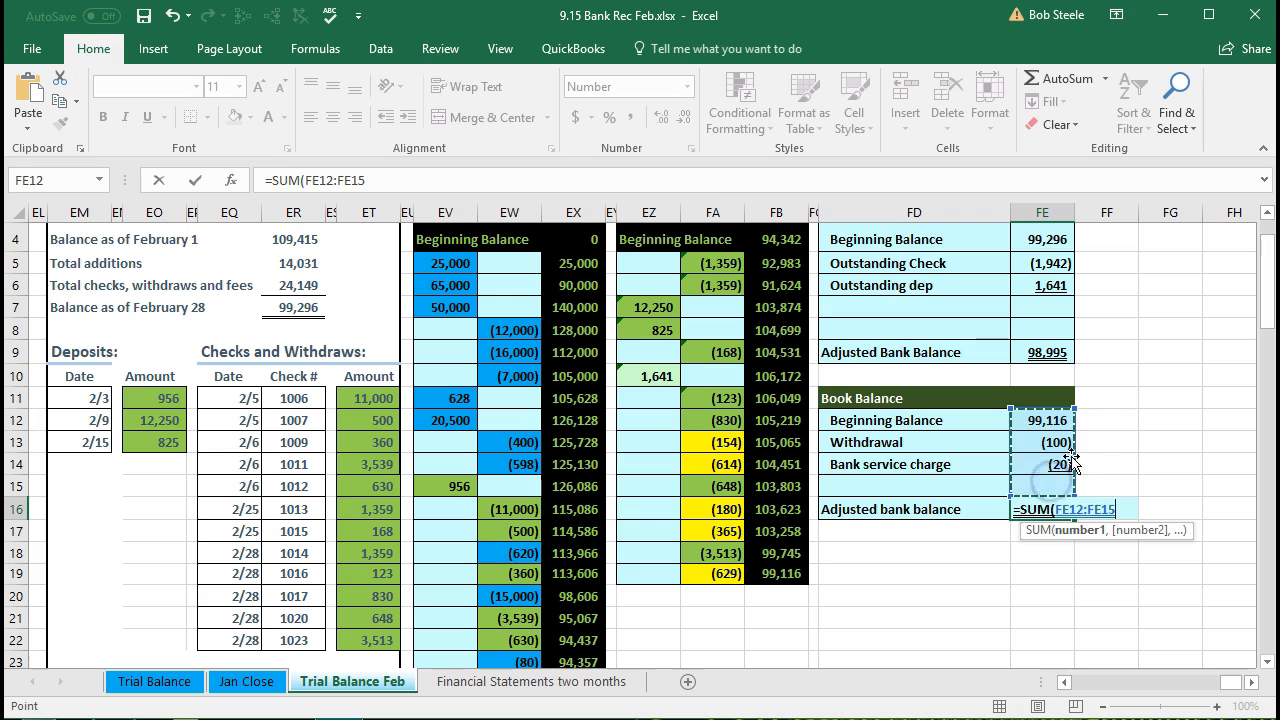
key(Return)
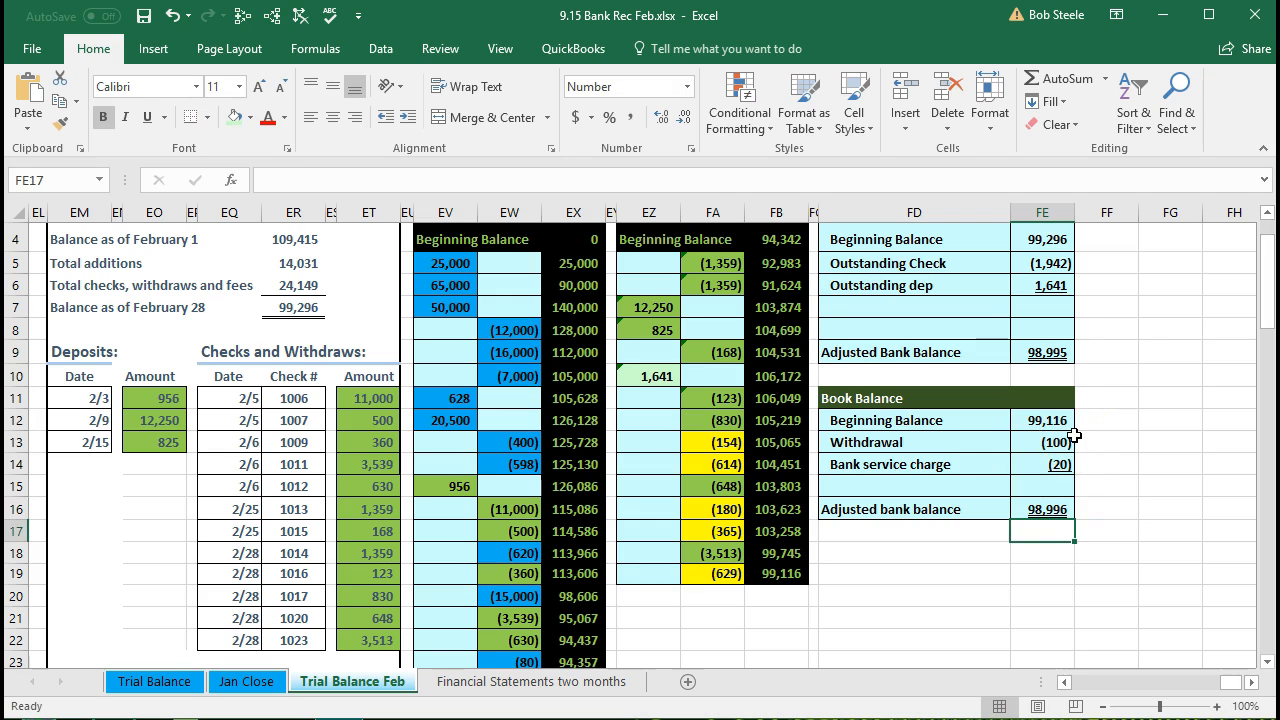
Compare the two adjusted balances and review the bank statement's February 1 balance, total additions, total checks, withdrawal and bank service charges
click(1064, 356)
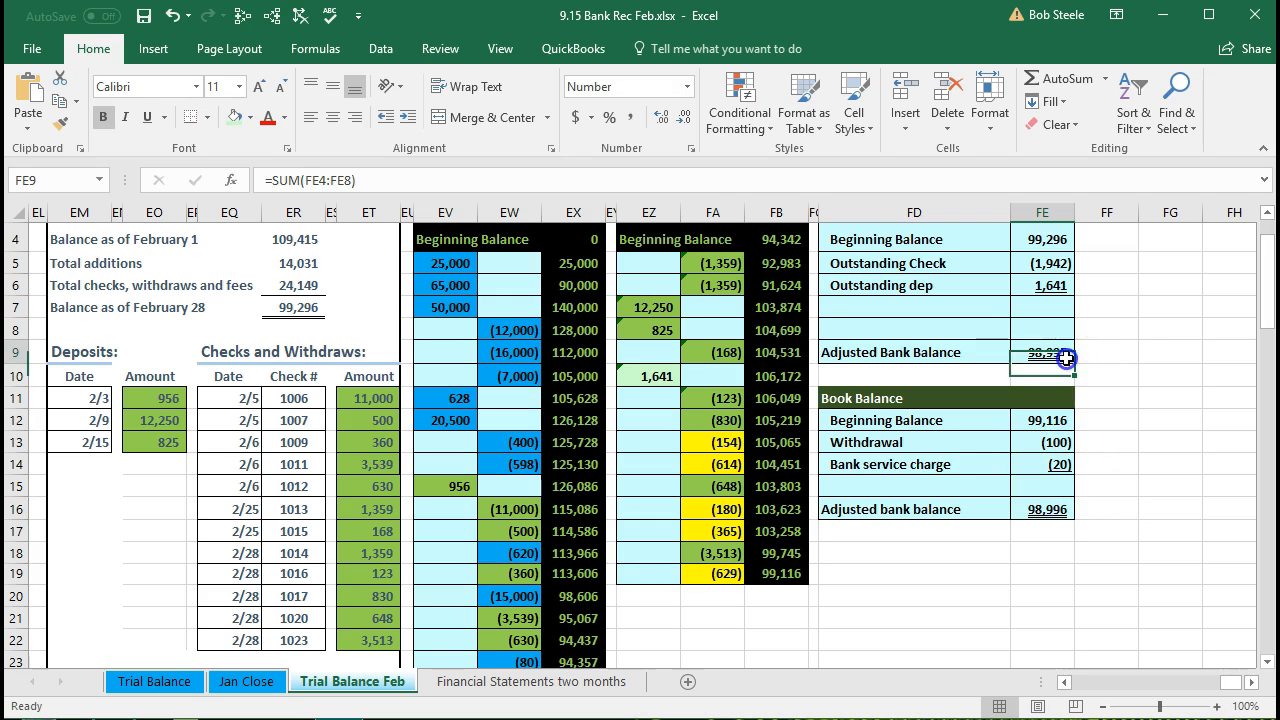
click(1066, 523)
click(1066, 509)
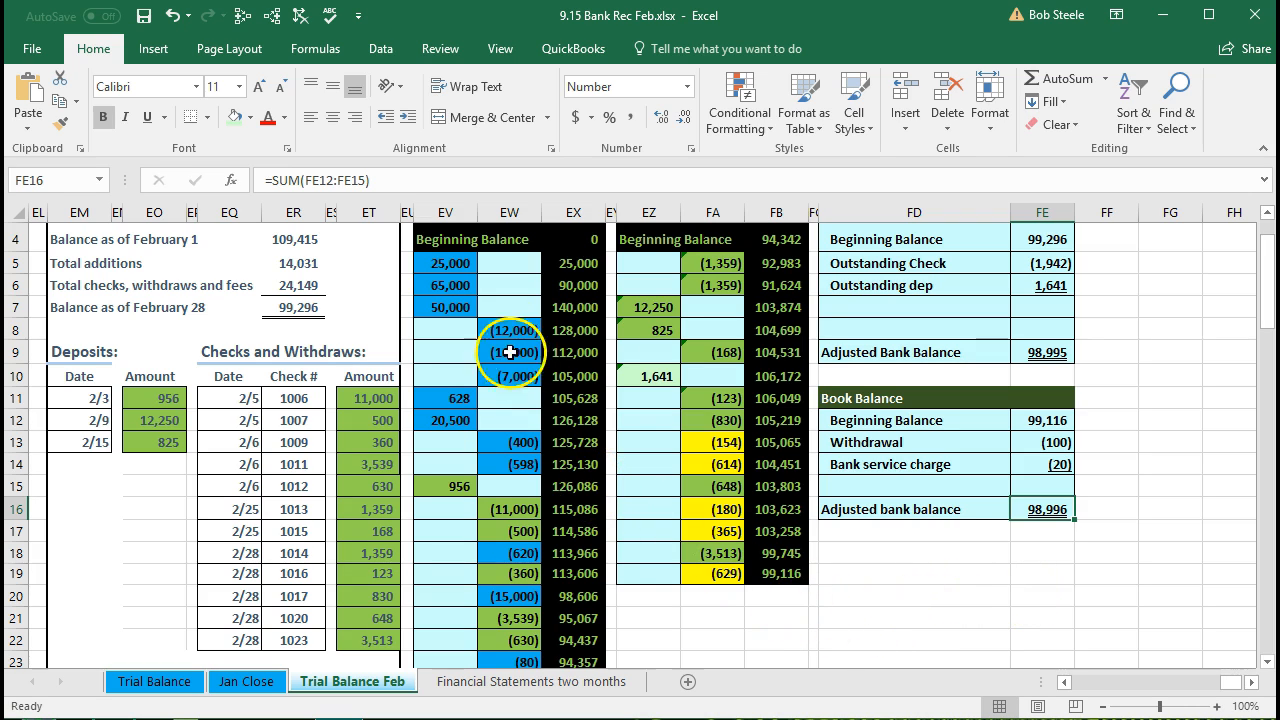
click(300, 238)
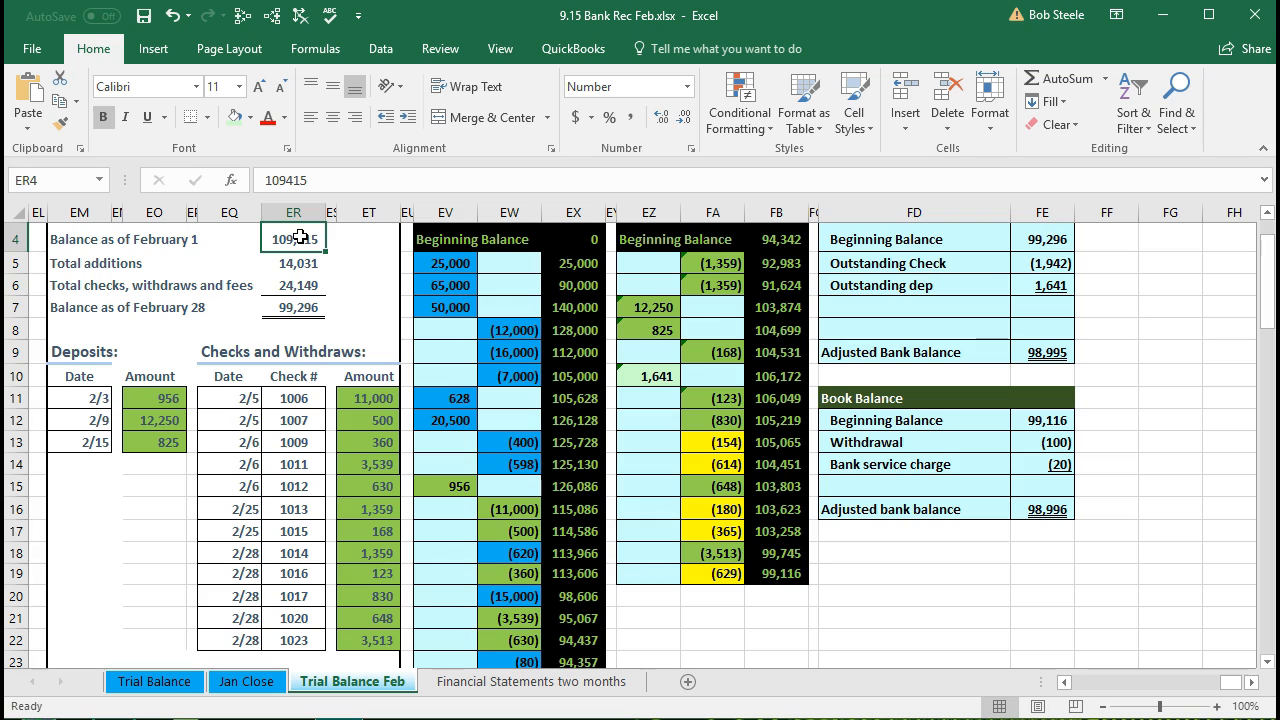
click(297, 263)
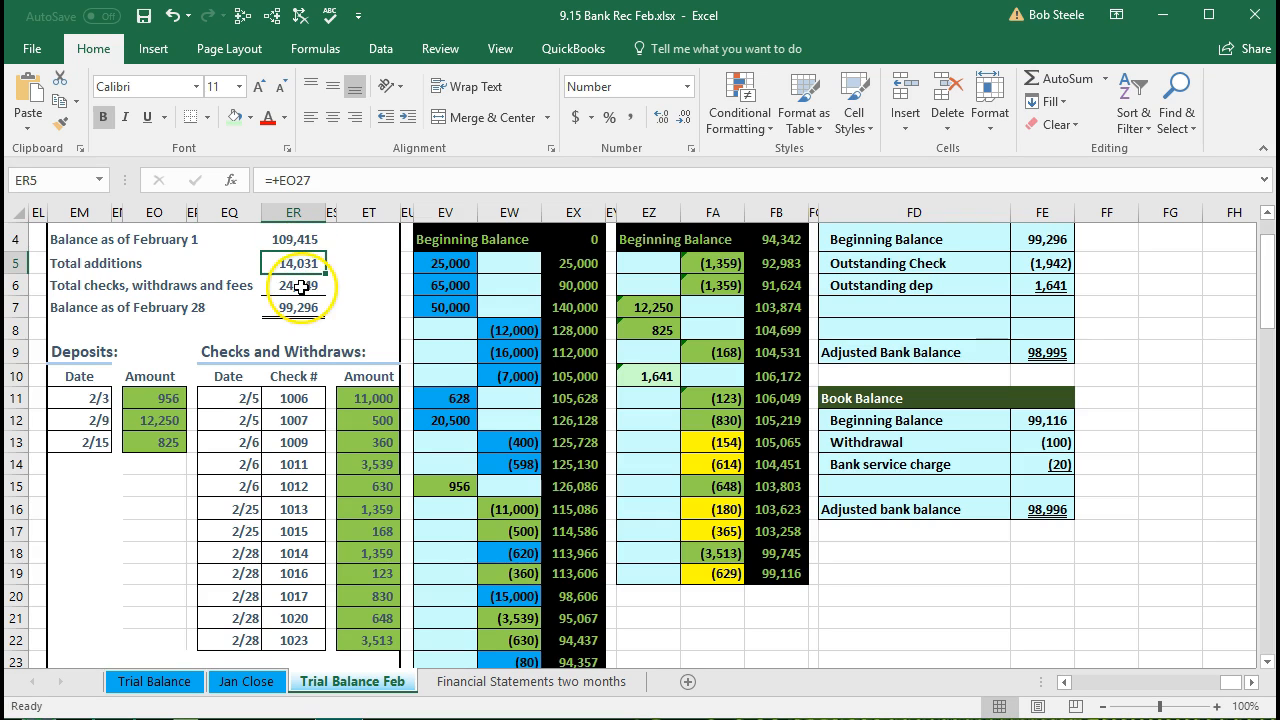
click(300, 287)
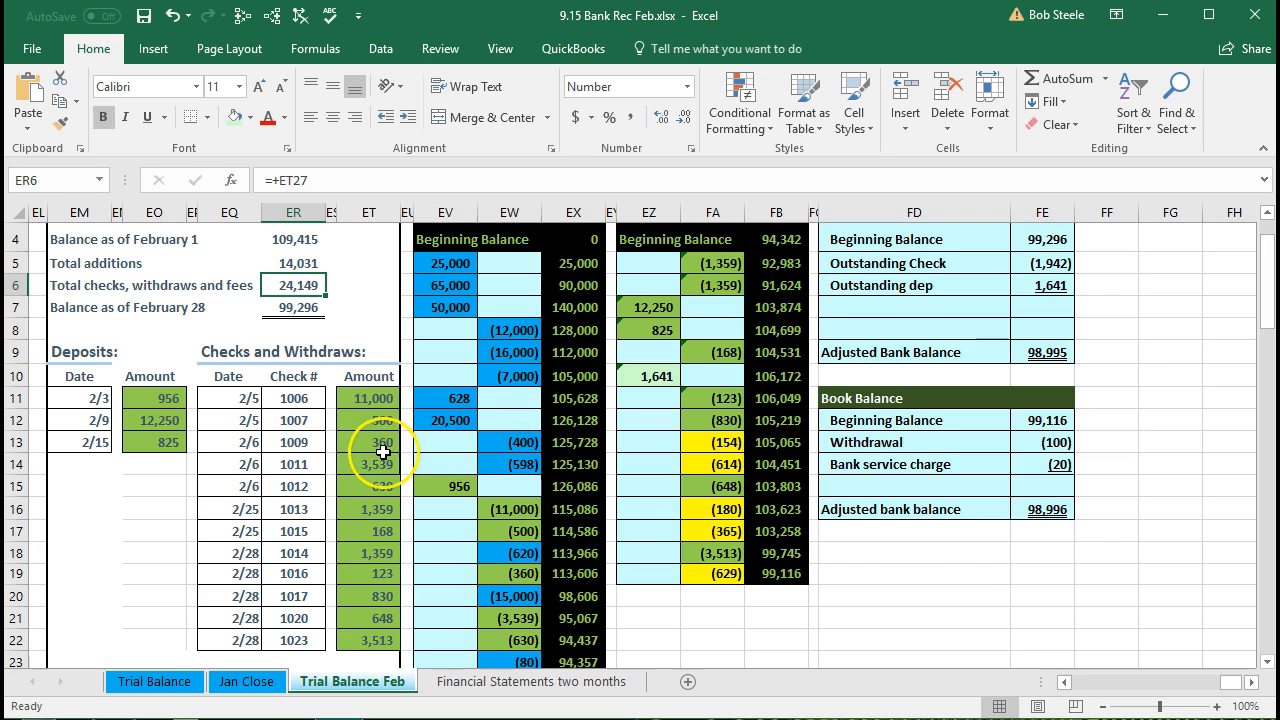
scroll(383, 452, down, 1)
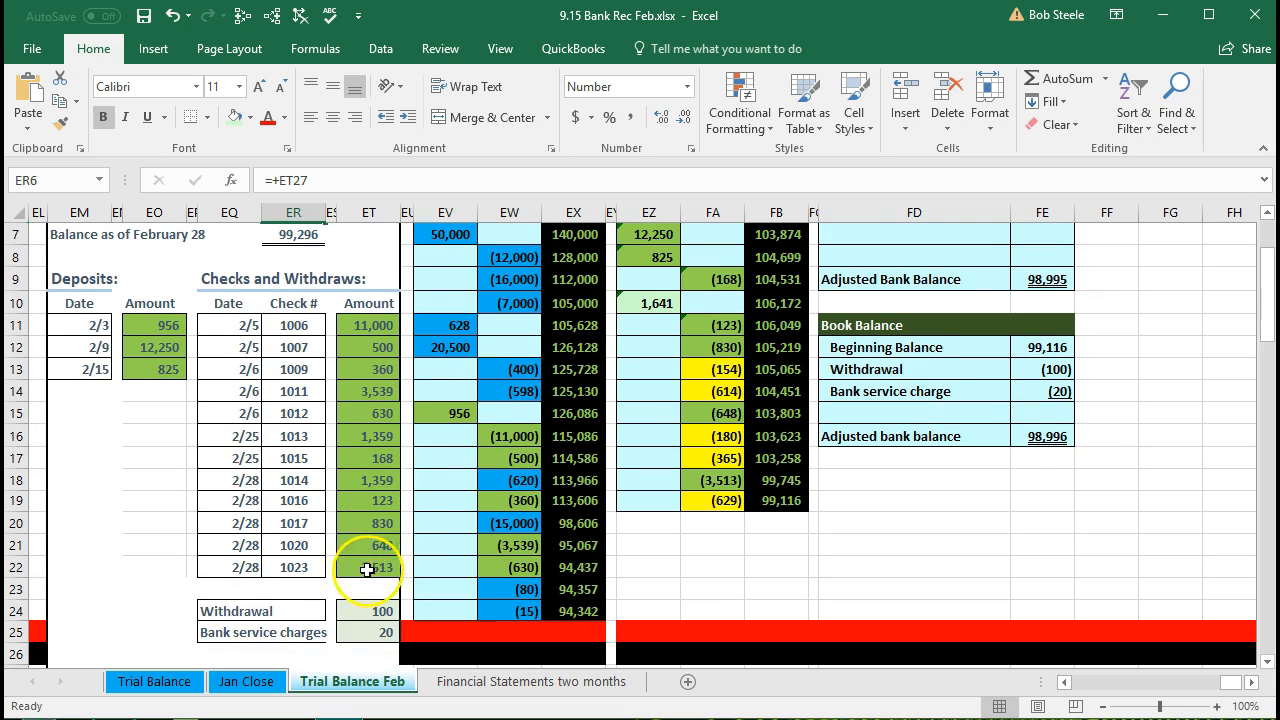
drag(371, 611, 371, 630)
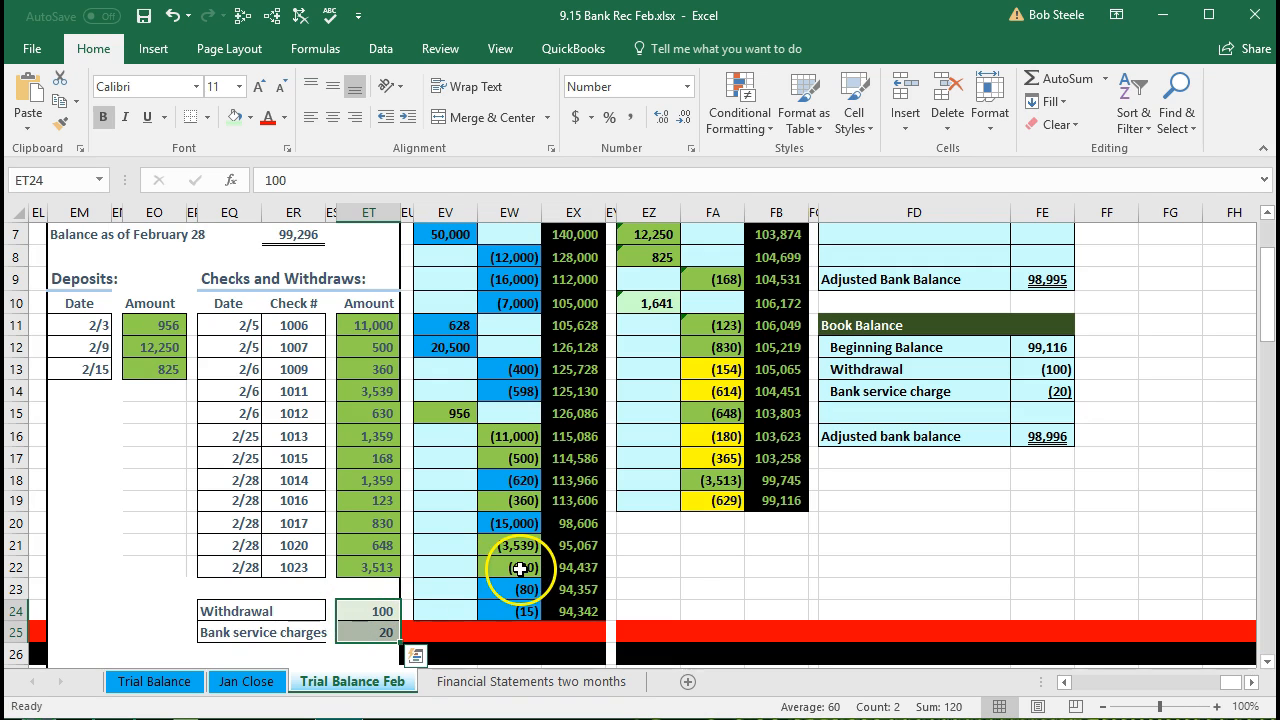
Review the book-side withdrawal and service charge against the February ledger's ending balance, and check the adjusted book balance and bank-side outstanding items
click(1027, 374)
drag(1027, 374, 1027, 388)
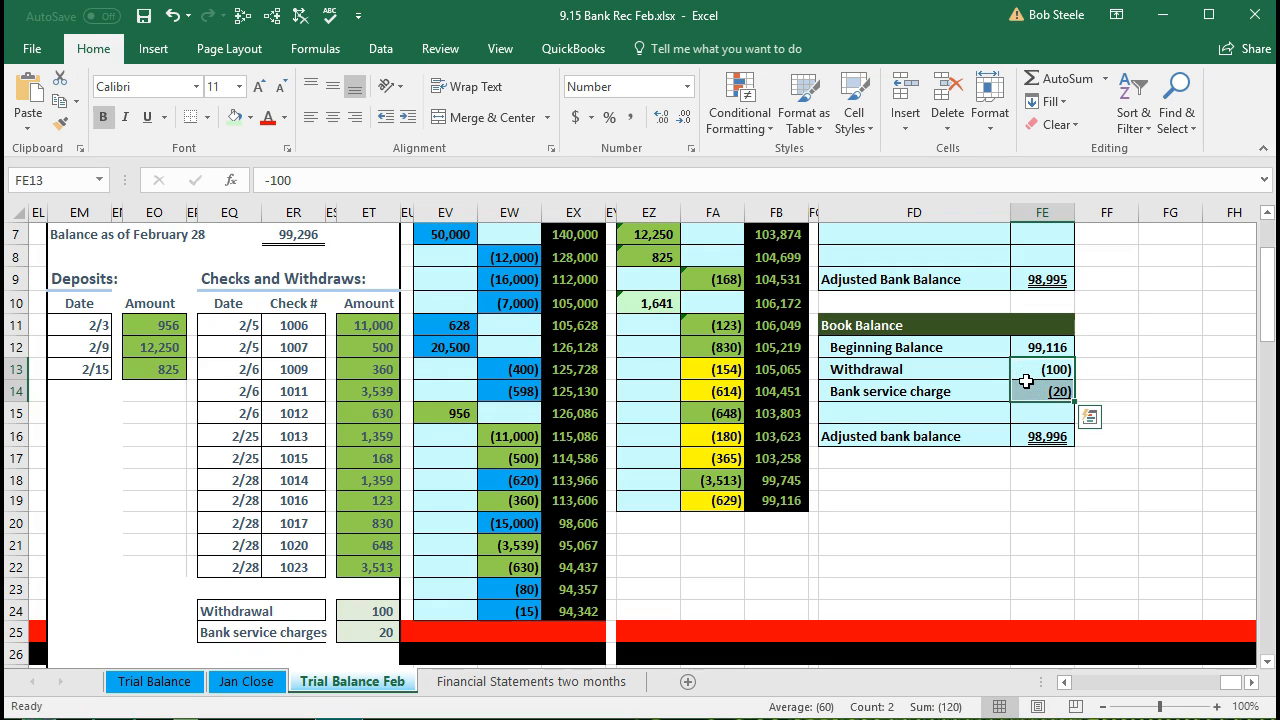
click(795, 500)
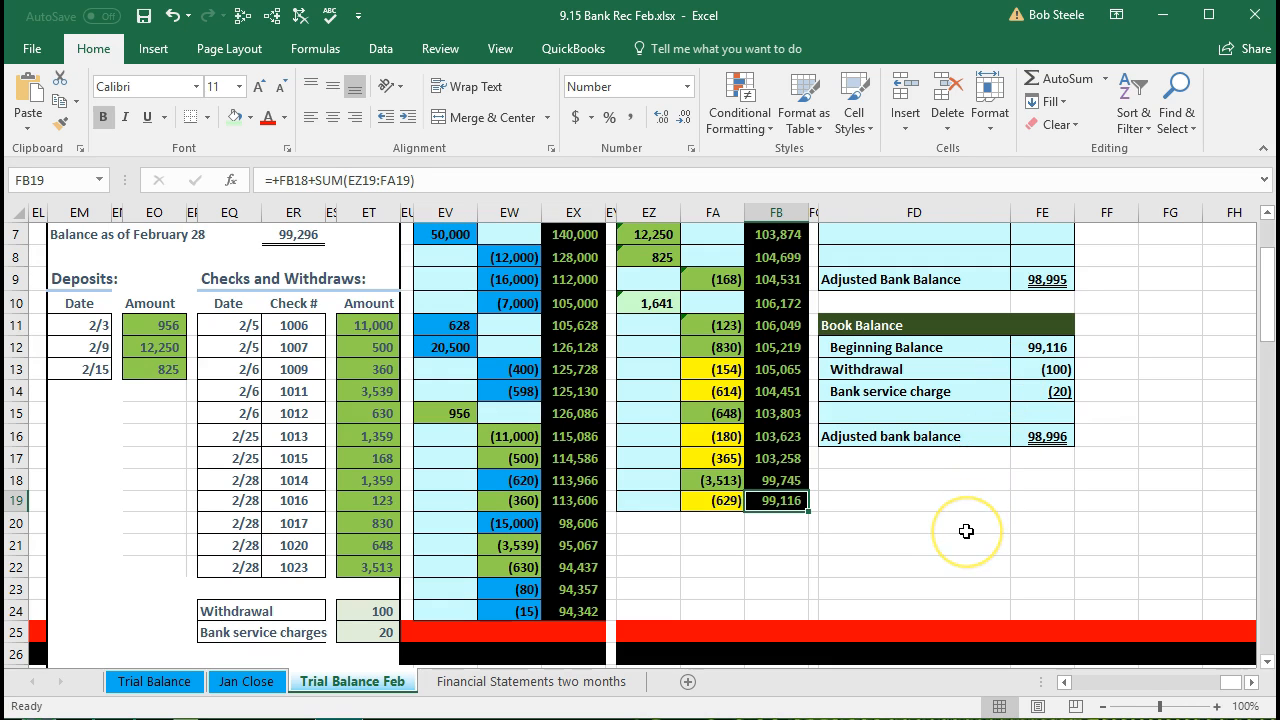
scroll(966, 531, up, 2)
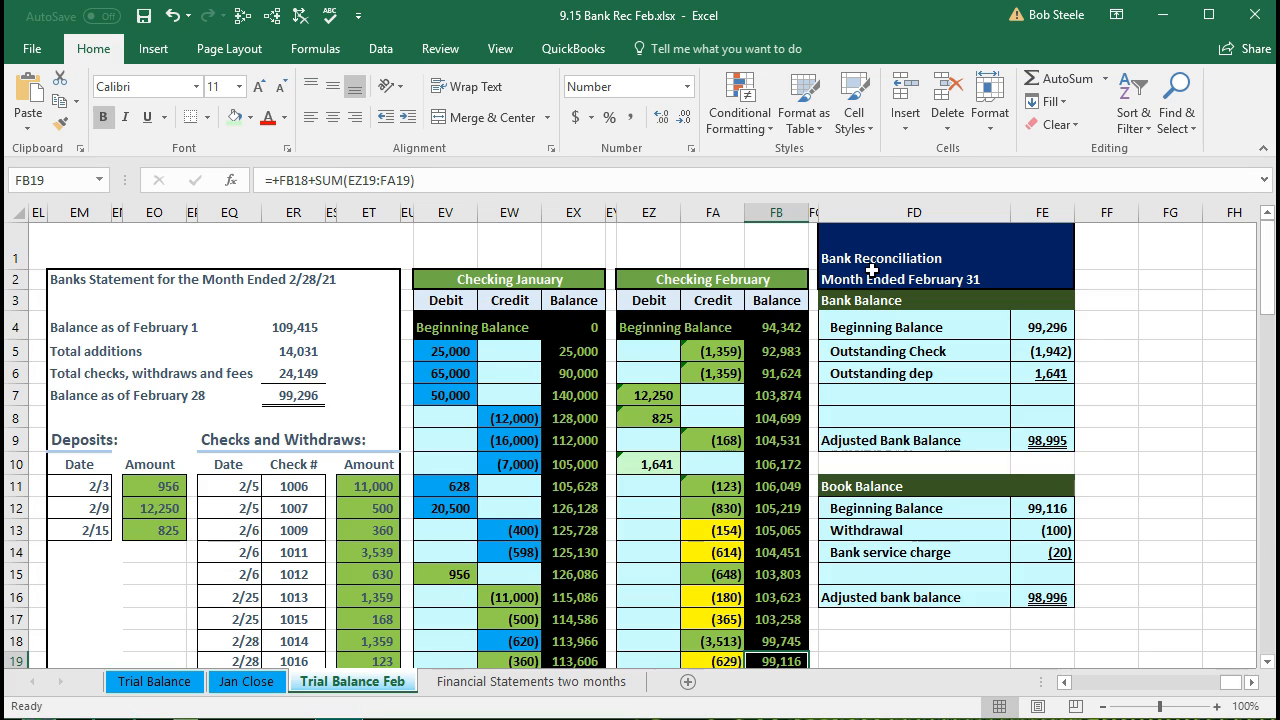
drag(870, 486, 1035, 598)
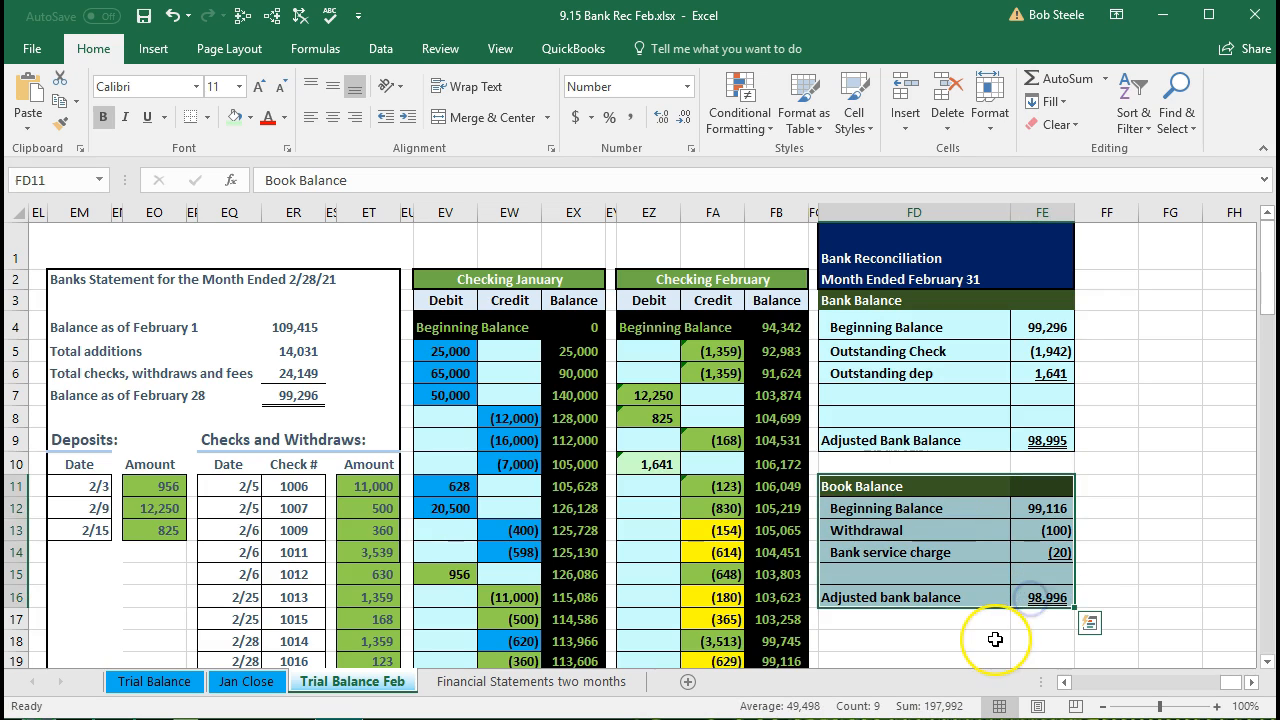
click(993, 639)
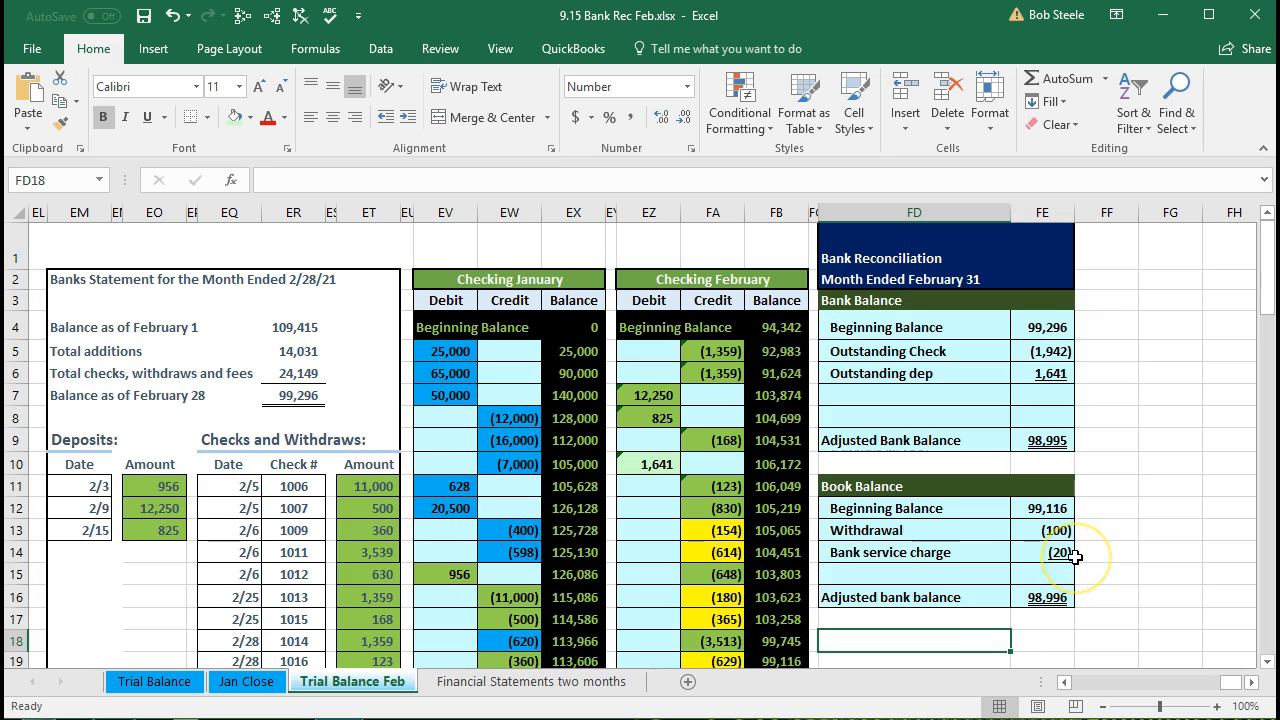
click(1068, 597)
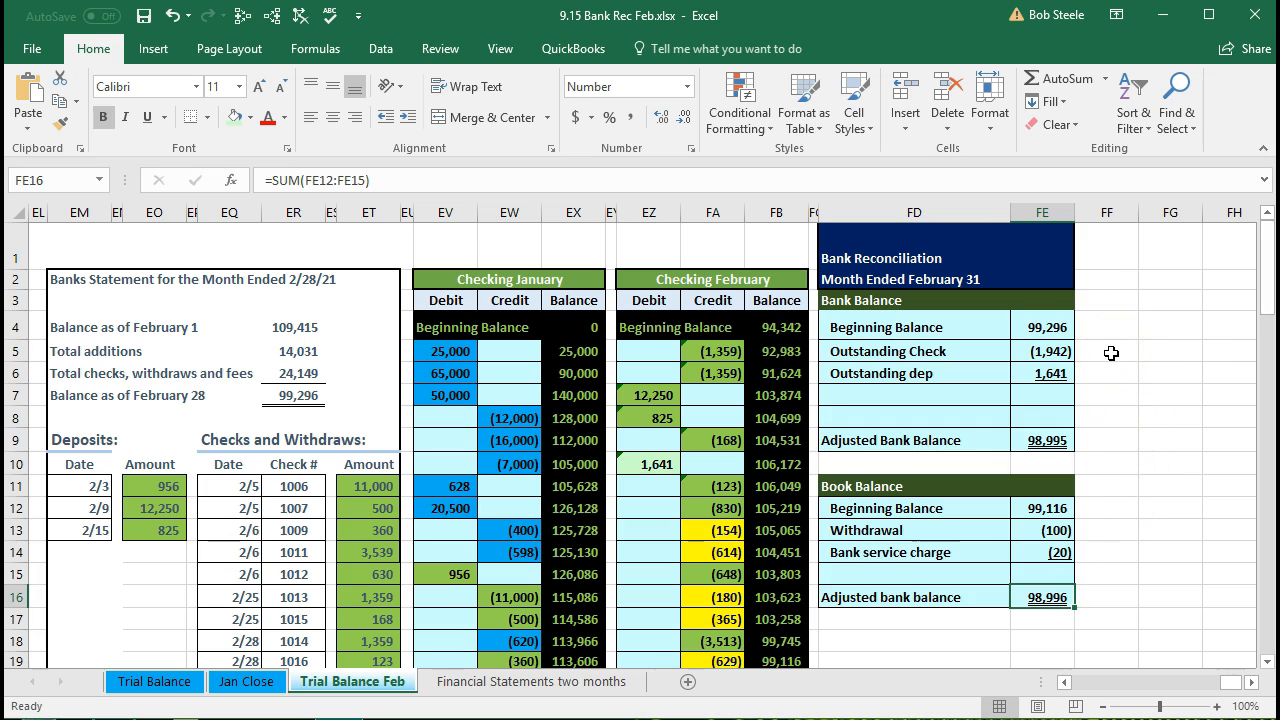
drag(1111, 353, 1108, 373)
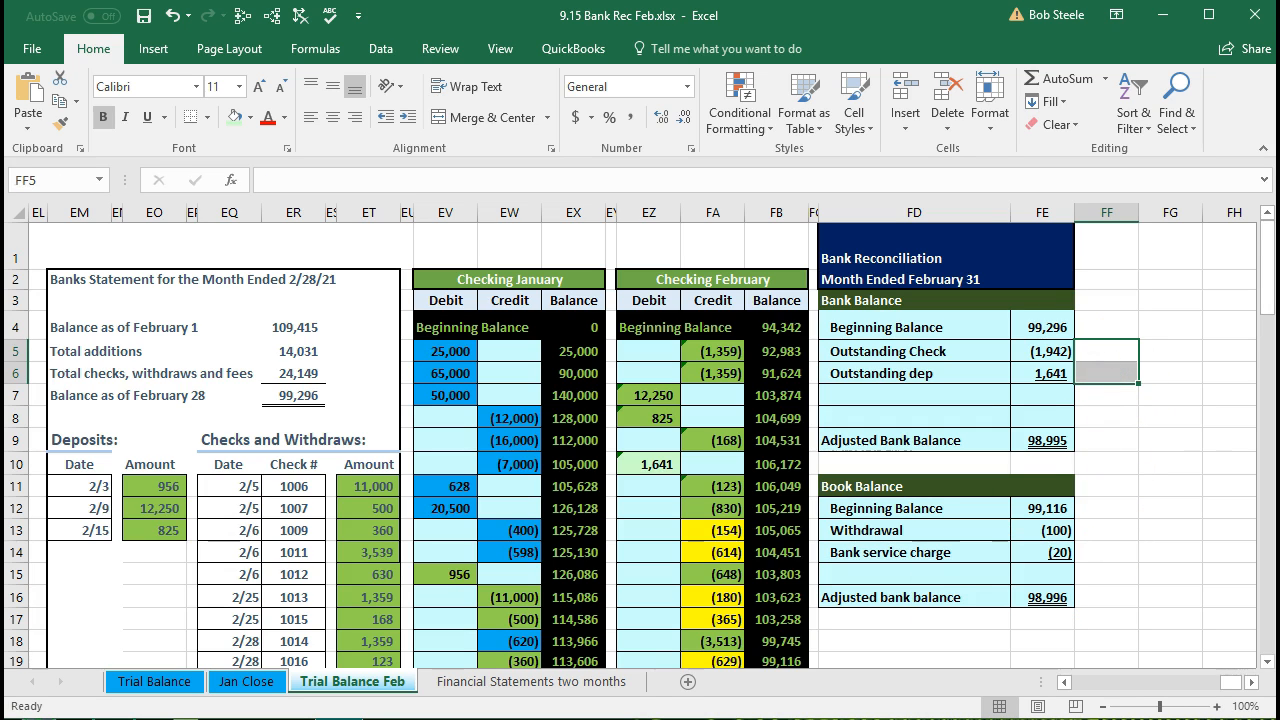